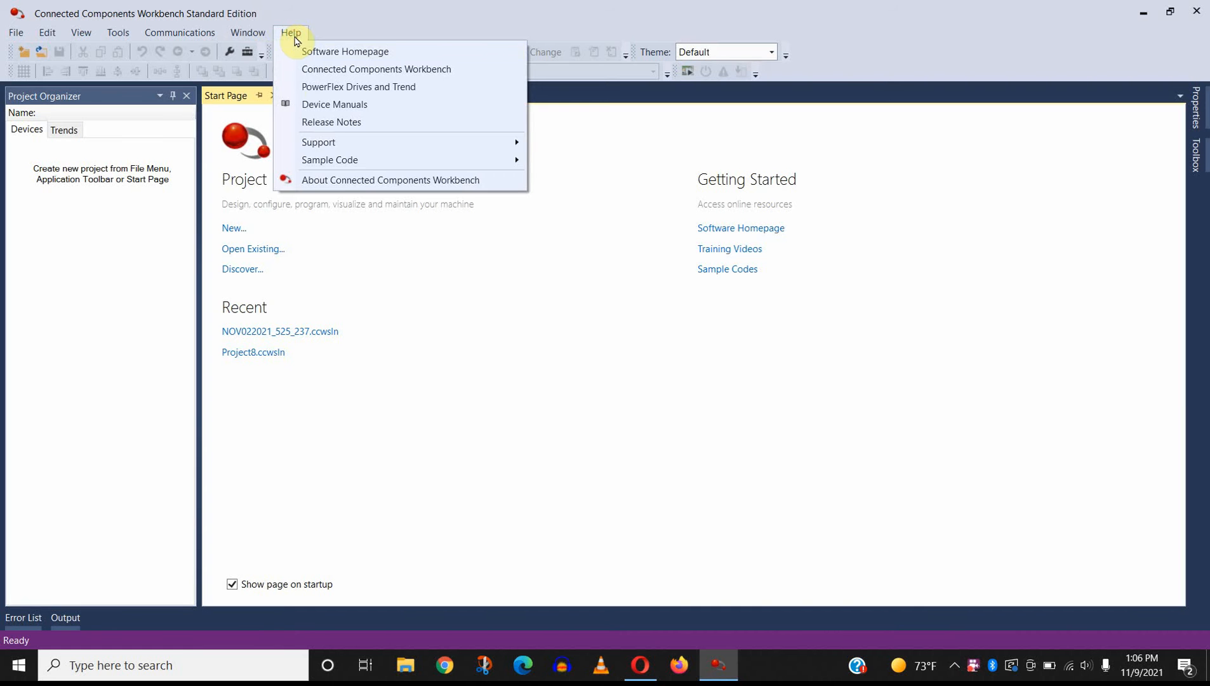
# Step: Check the installed version and edition of Connected Components Workbench in its product information, and close that information
pyautogui.click(346, 182)
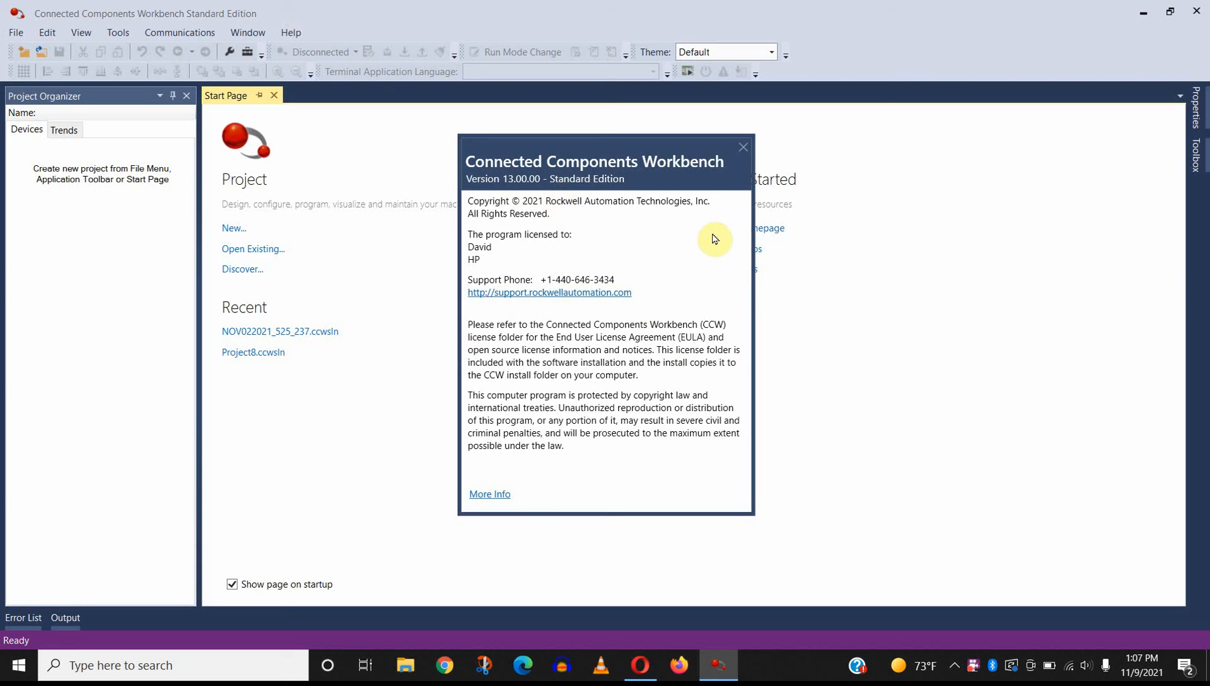
pyautogui.click(743, 147)
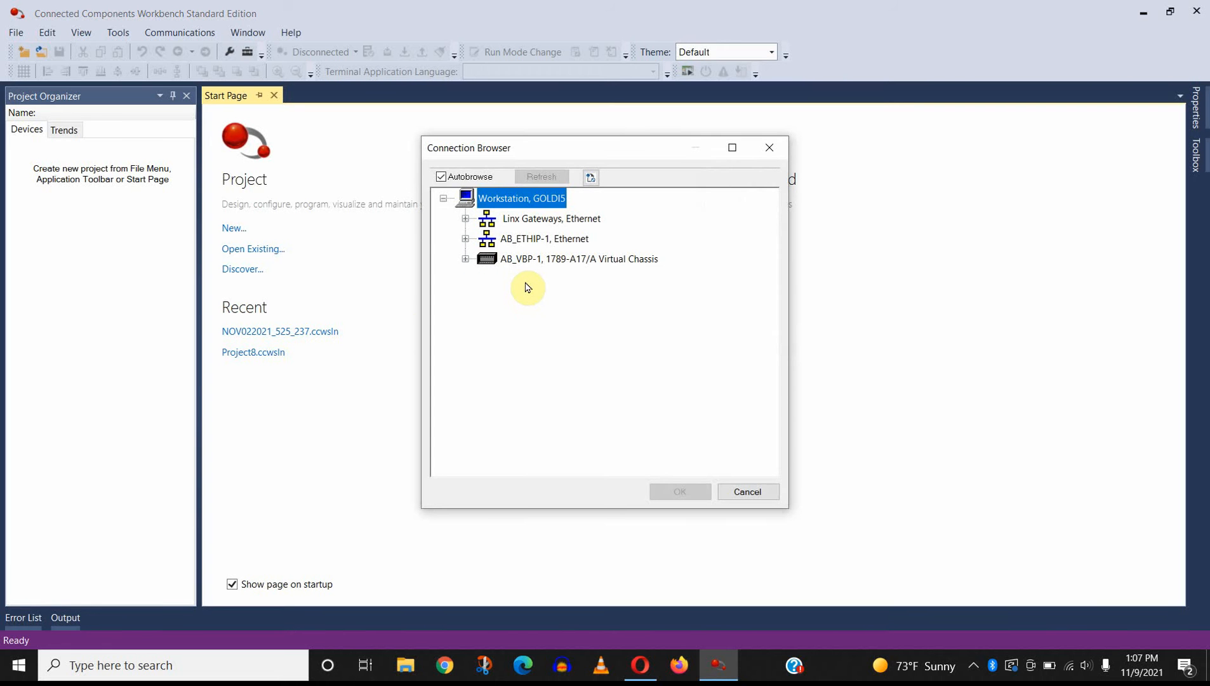
# Step: Browse the AB_ETHIP-1 Ethernet network and connect to the PowerFlex 525 drive at 192.168.1.238
pyautogui.click(466, 242)
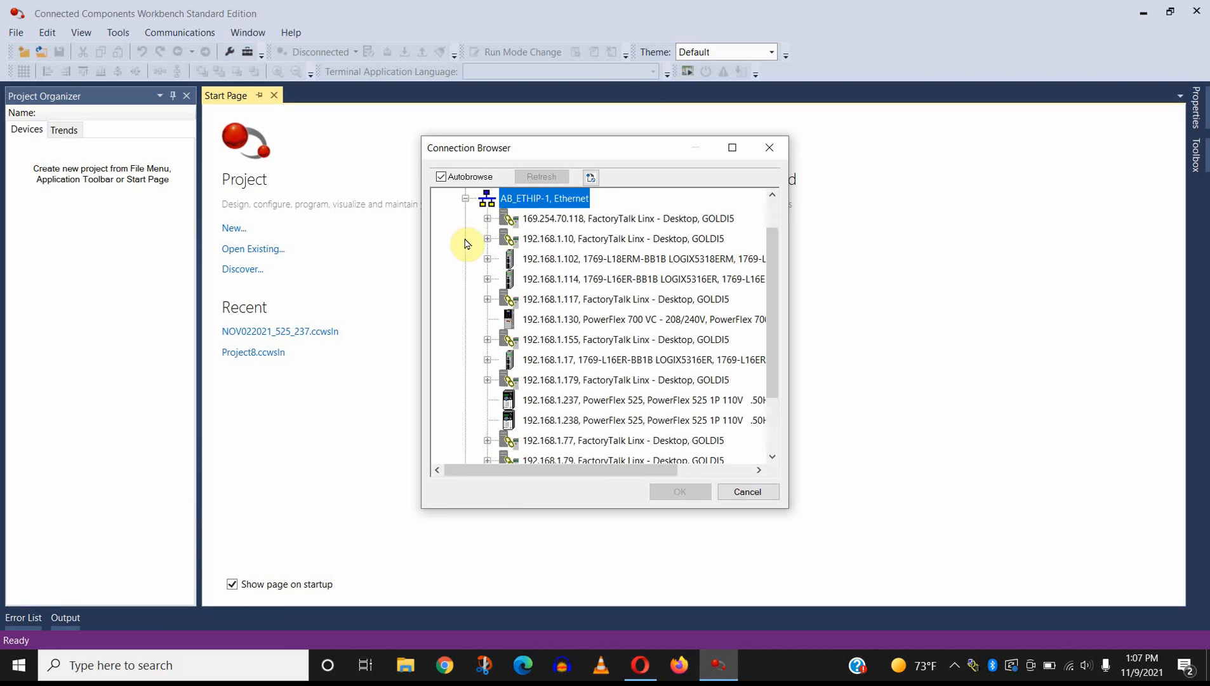
pyautogui.click(466, 200)
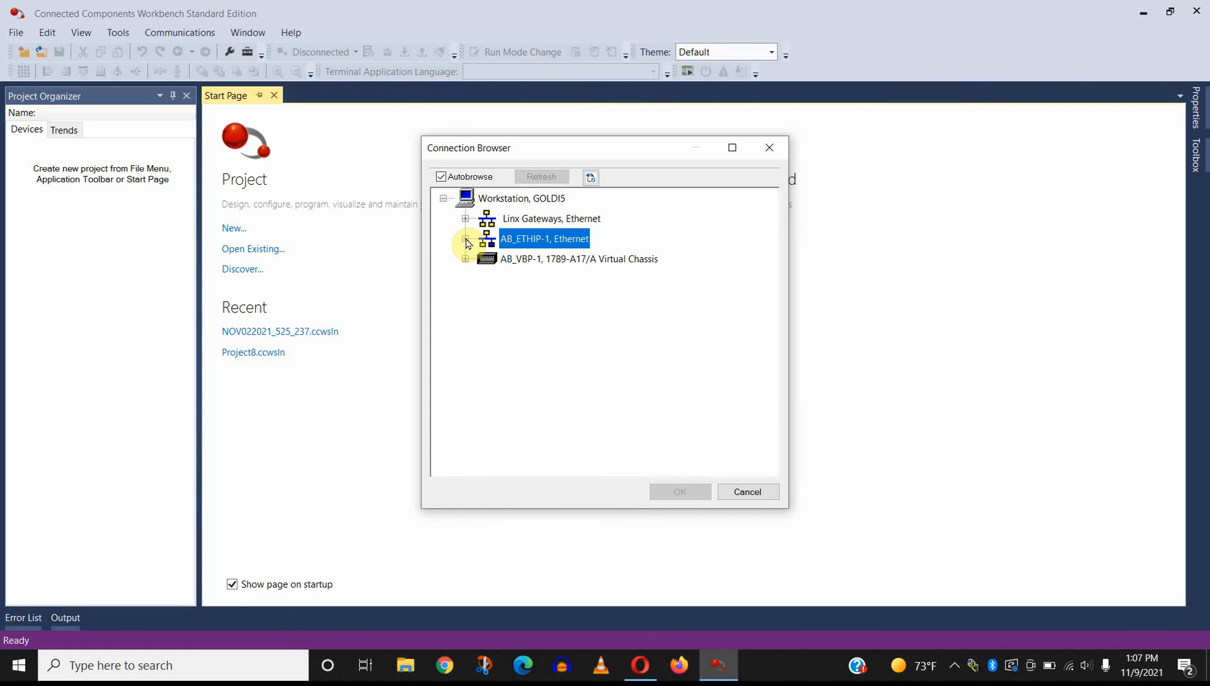
pyautogui.click(465, 239)
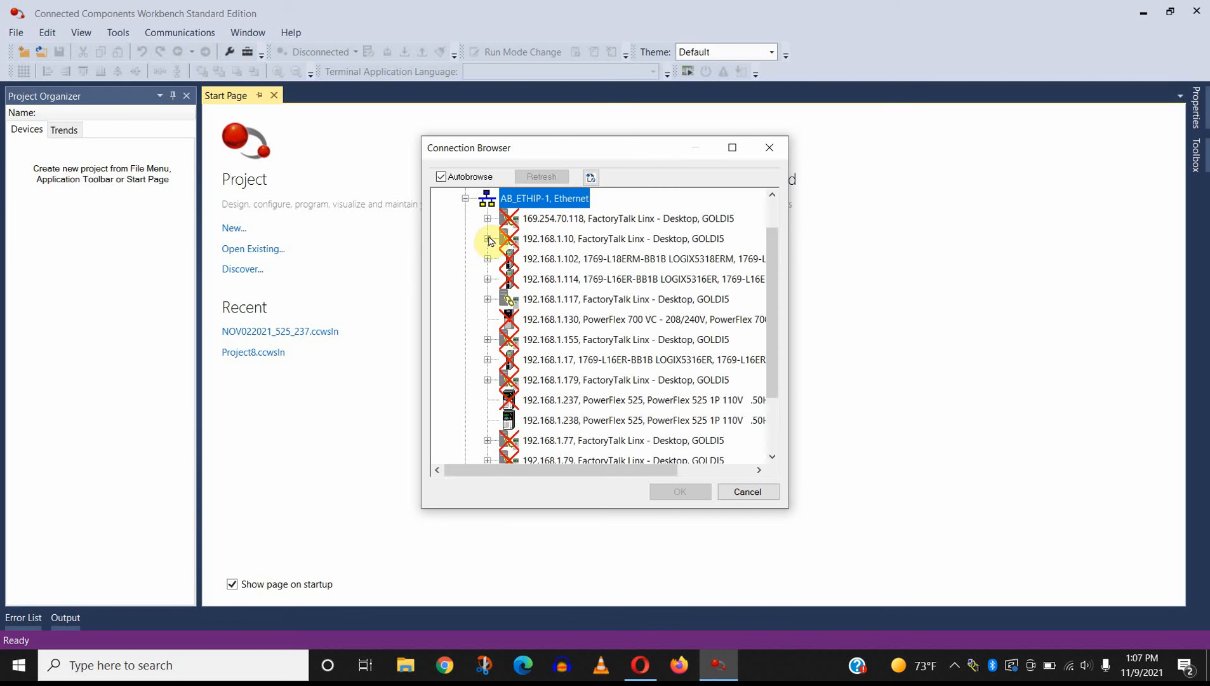
pyautogui.scroll(-1, 577, 285)
pyautogui.scroll(-1, 578, 285)
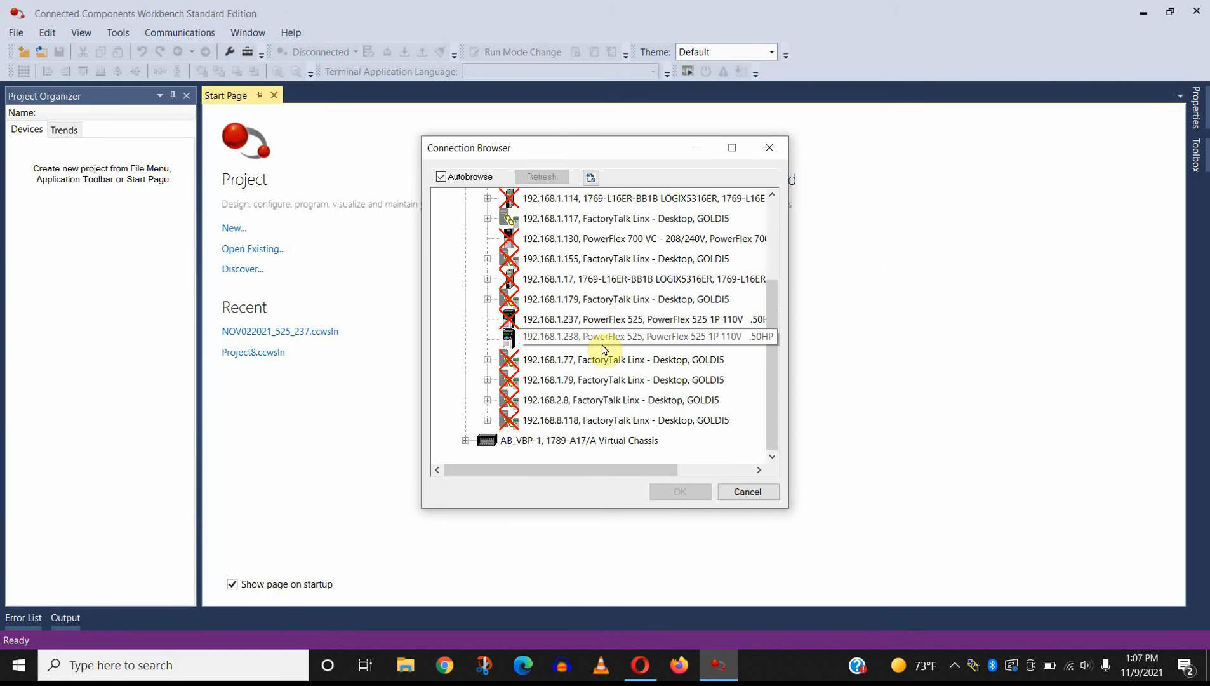
pyautogui.click(543, 339)
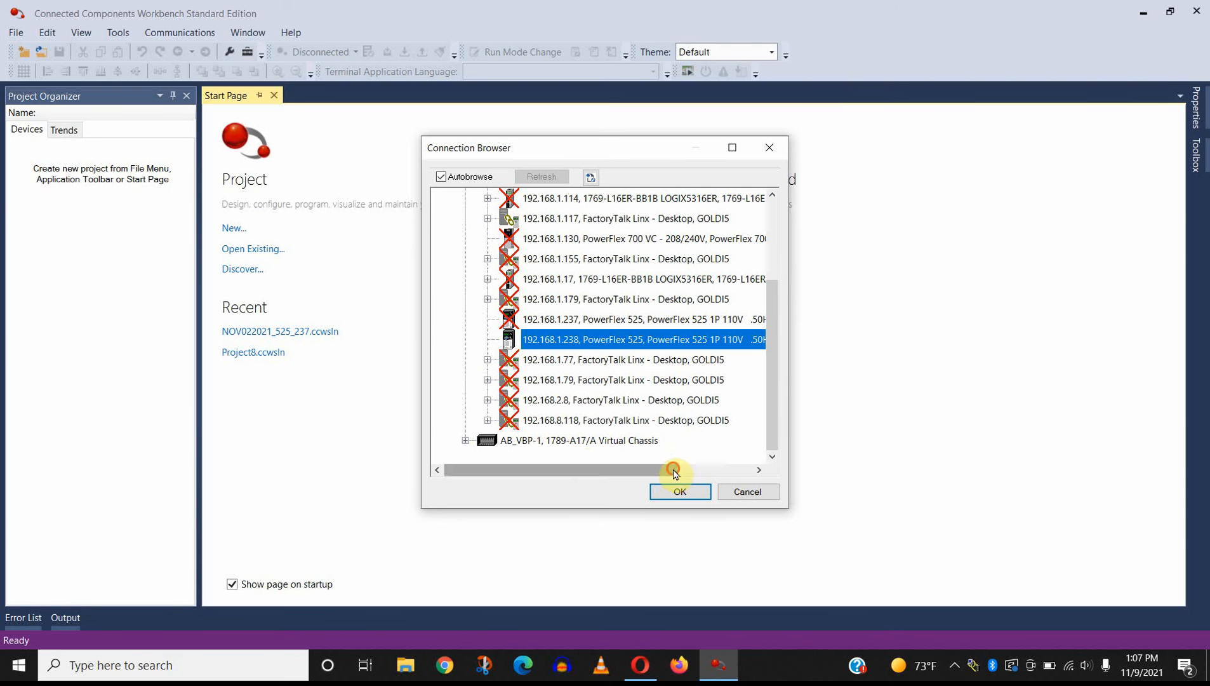
pyautogui.moveTo(667, 469); pyautogui.dragTo(743, 469)
pyautogui.click(679, 492)
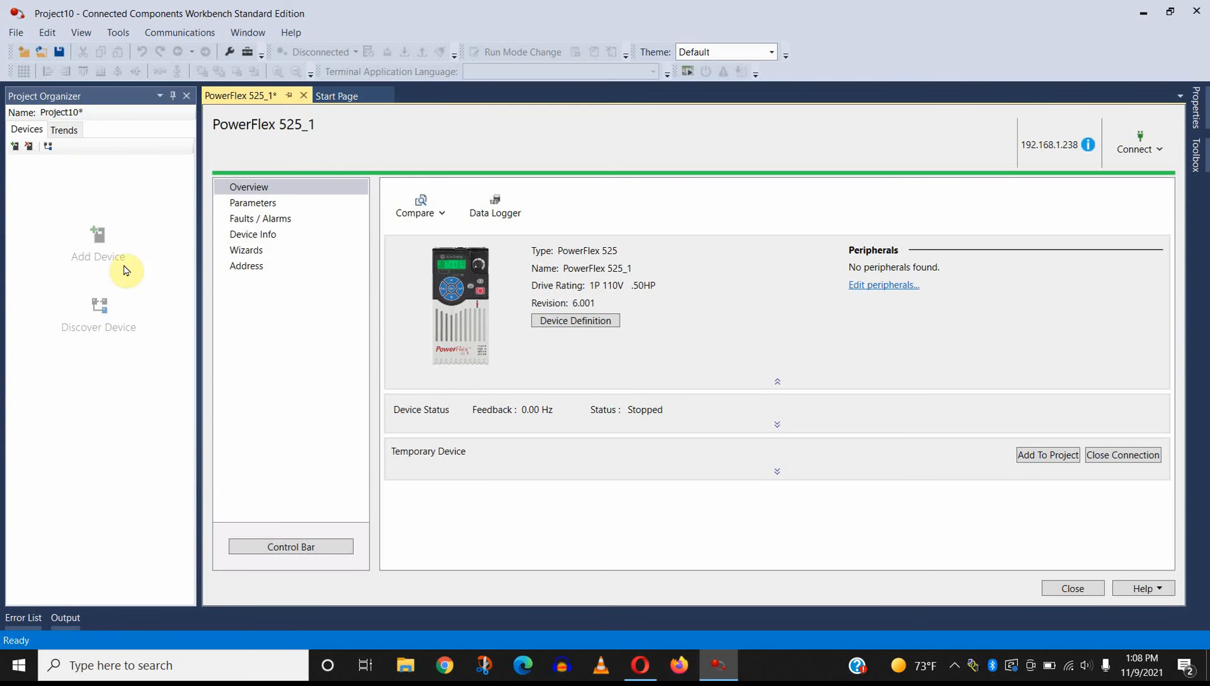
# Step: Add the discovered PowerFlex 525 drive to the project and save the project
pyautogui.click(1035, 456)
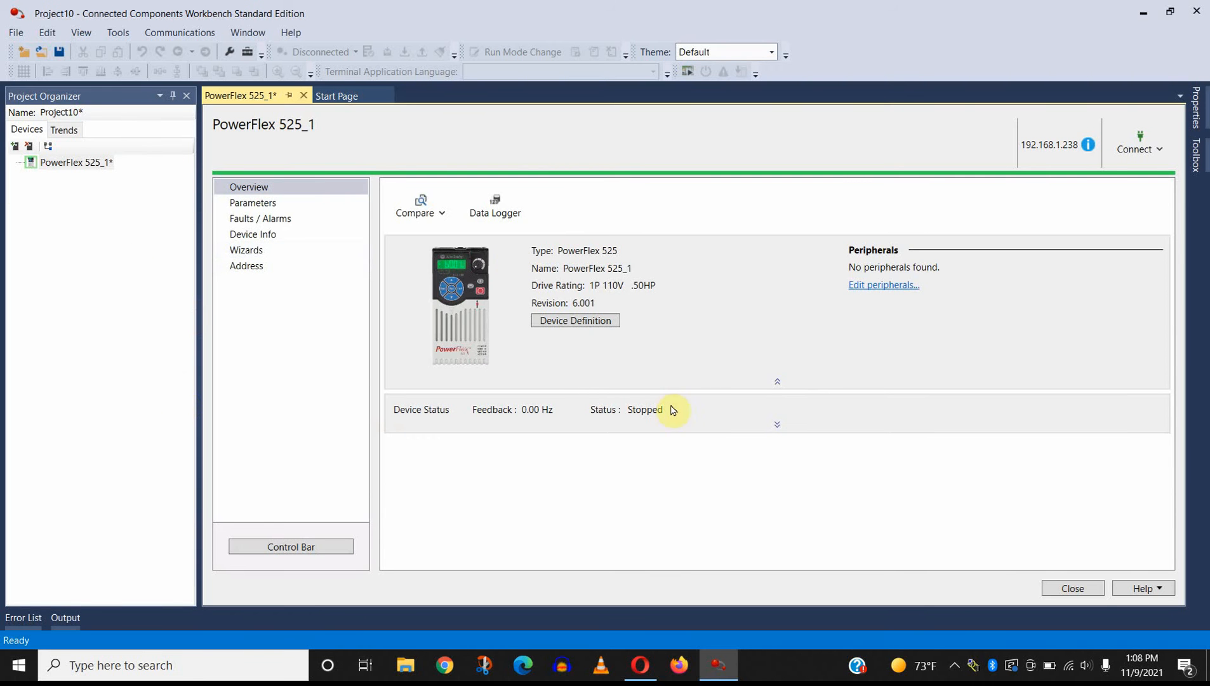
pyautogui.click(55, 52)
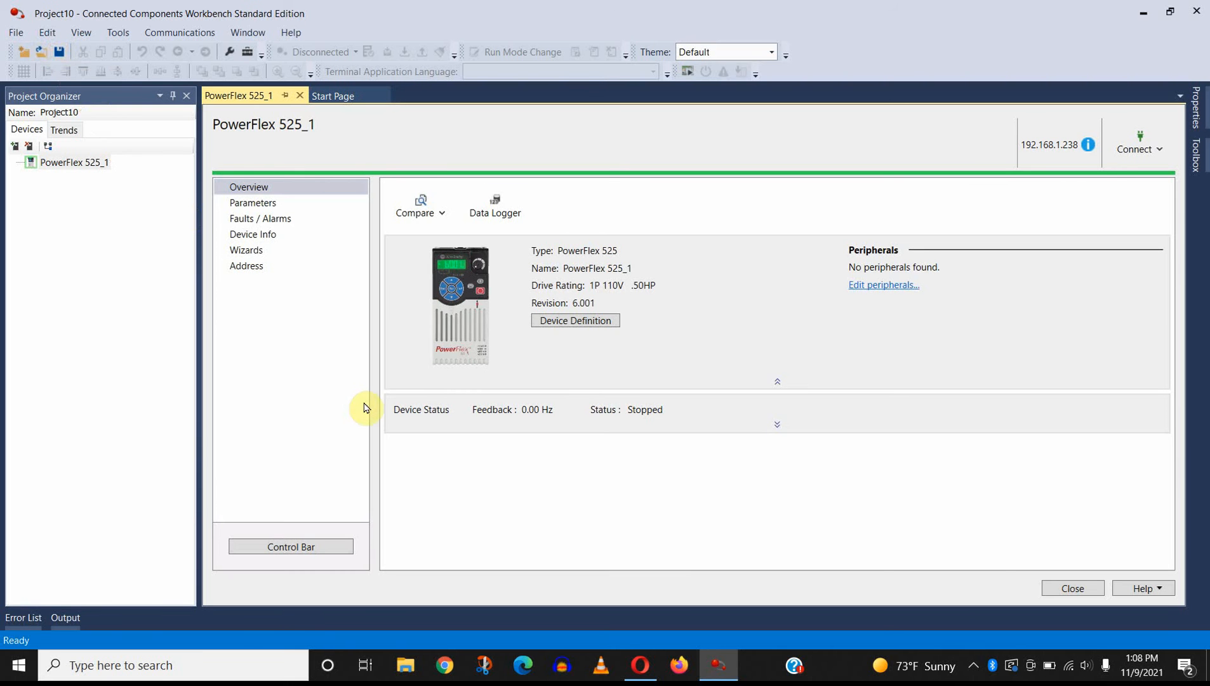
pyautogui.click(15, 36)
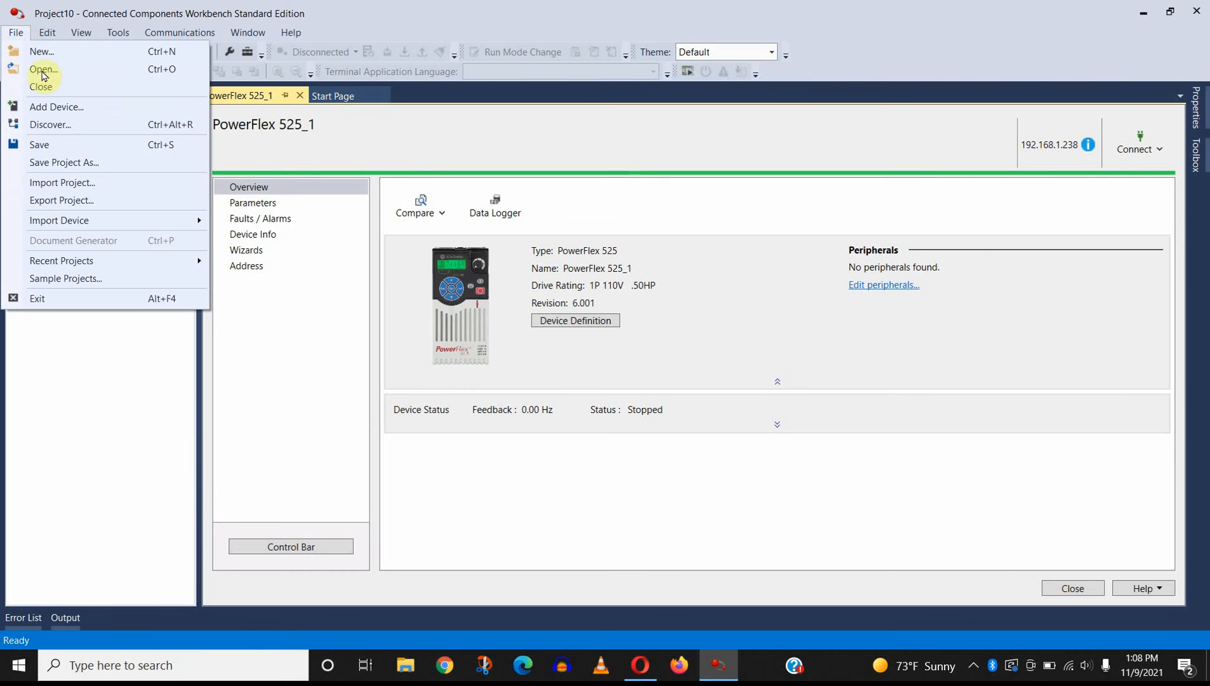
pyautogui.click(69, 150)
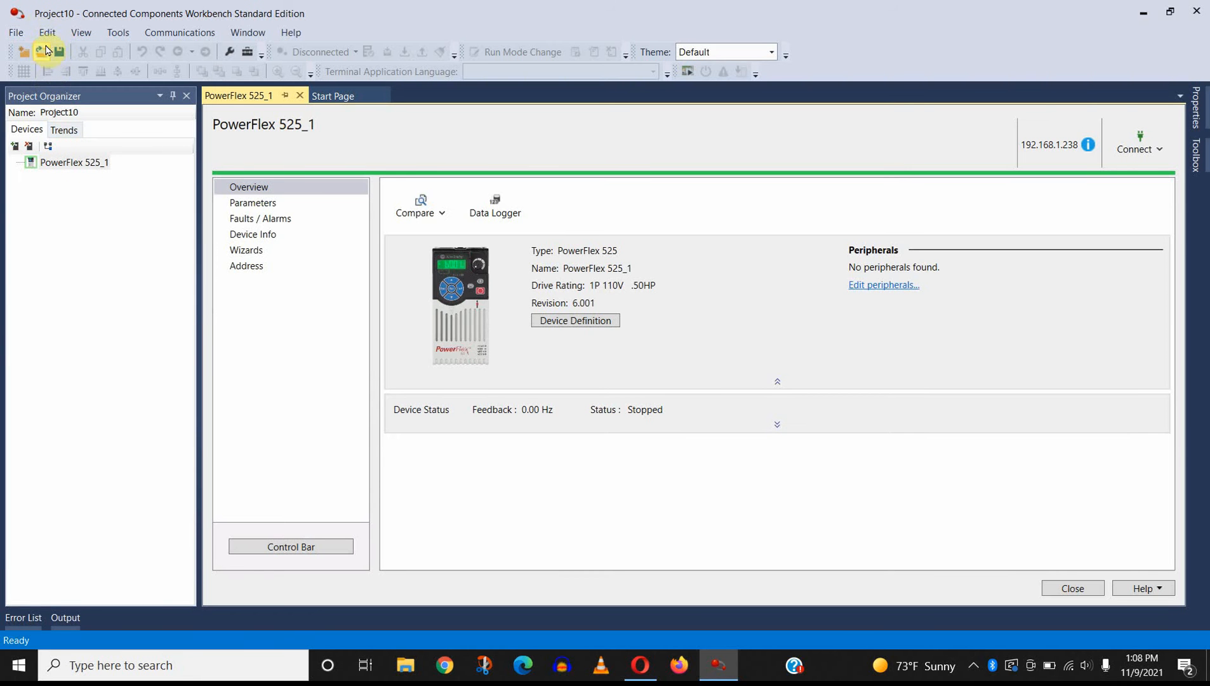
# Step: Save a copy of the project under the name DRIVE_NOV_09_2021
pyautogui.click(21, 34)
pyautogui.click(63, 162)
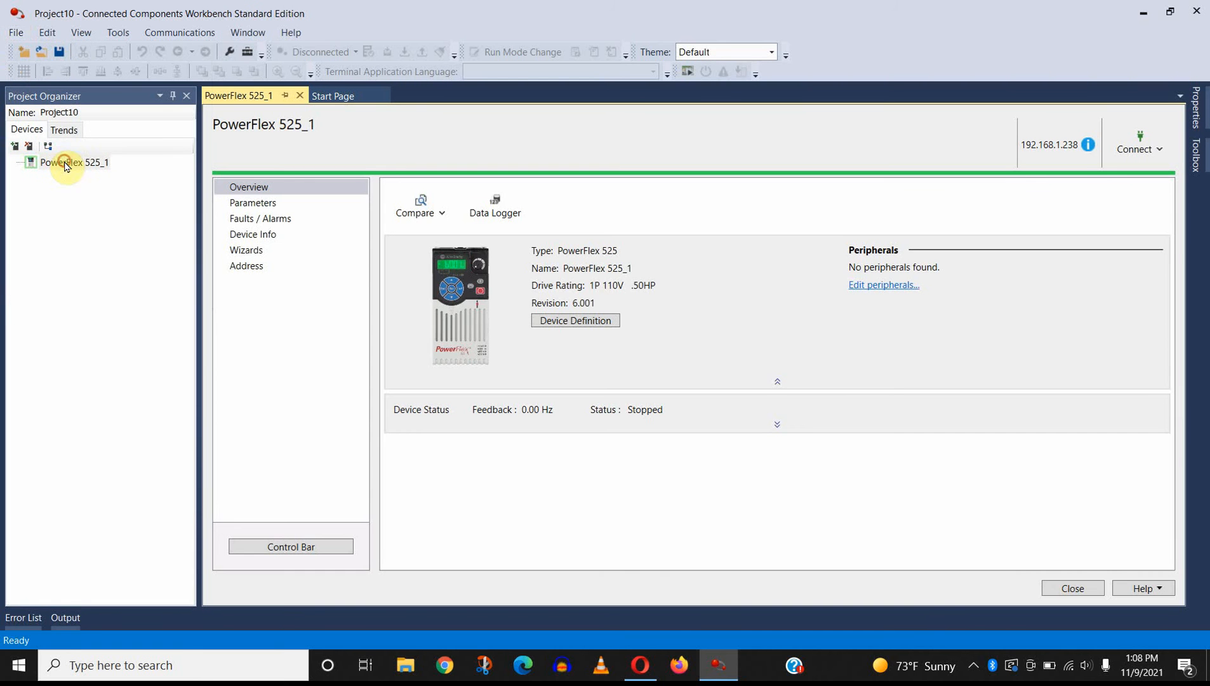
pyautogui.moveTo(503, 304); pyautogui.dragTo(390, 299)
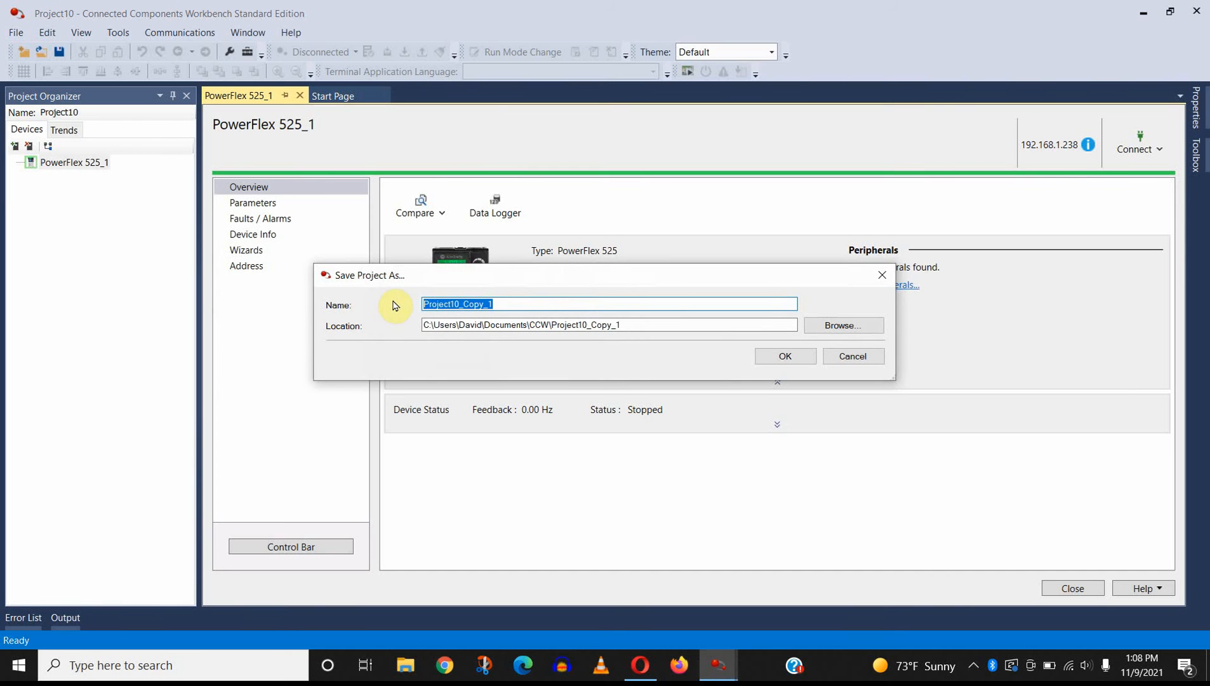
pyautogui.write('DRIVE_NOV_09_2021')
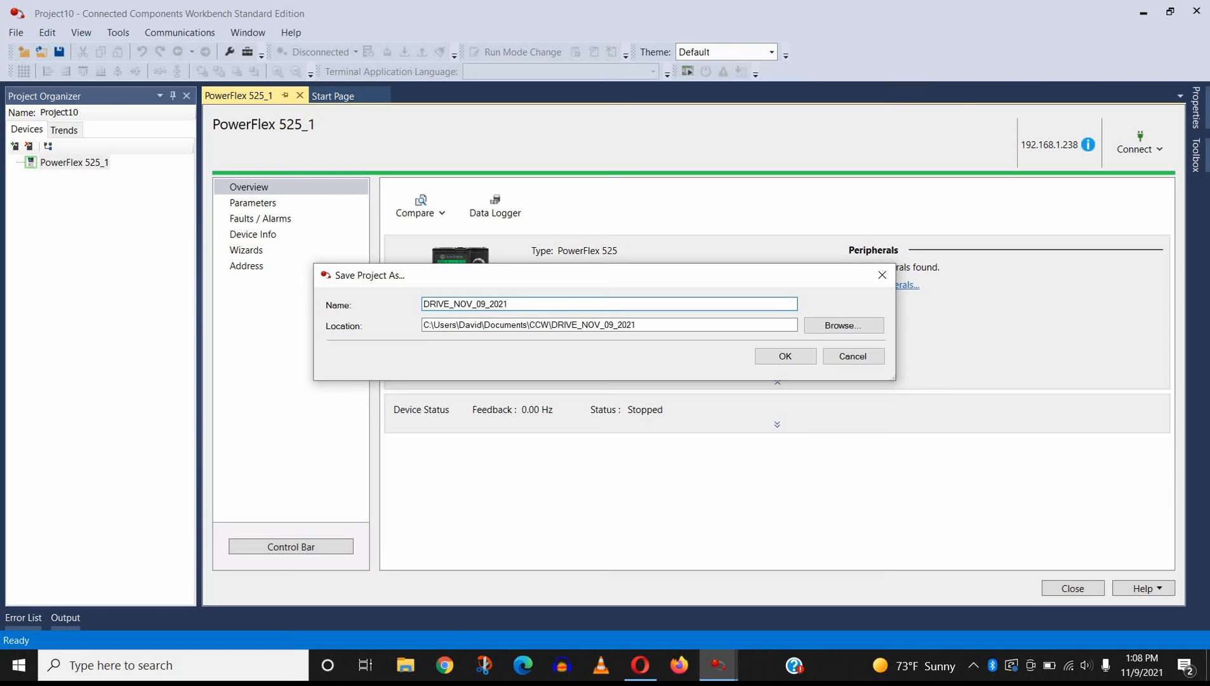
pyautogui.click(772, 355)
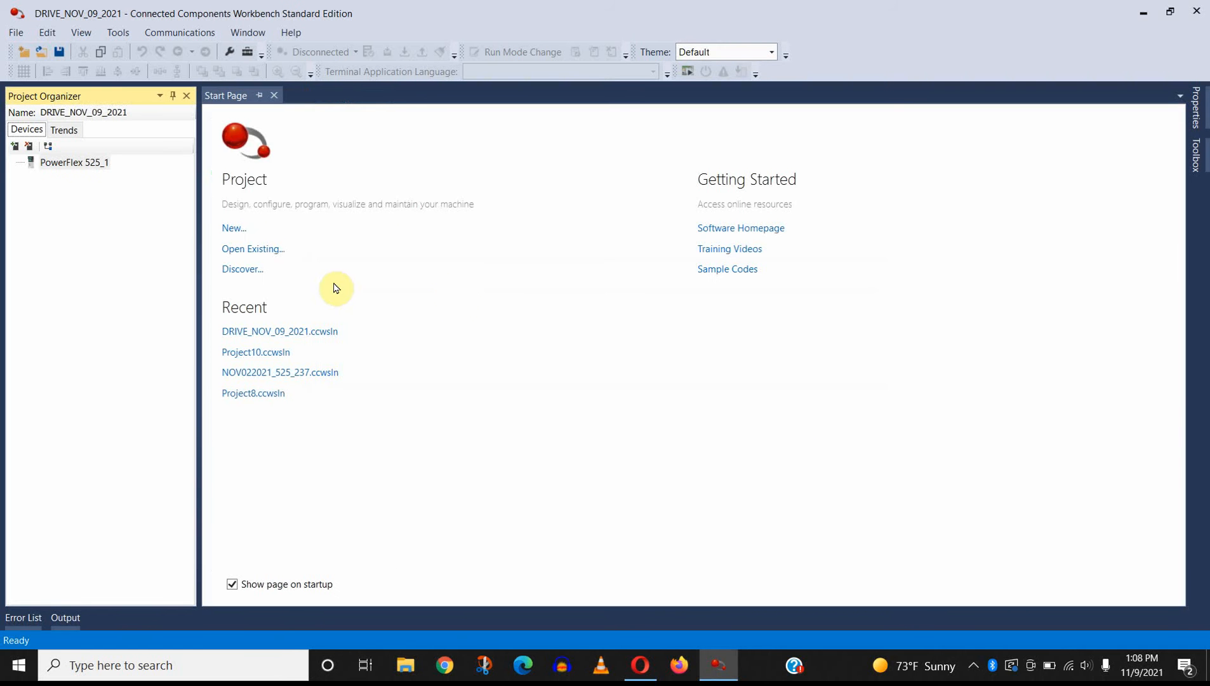
# Step: Open the PowerFlex 525_1 device from the project and connect to the drive
pyautogui.doubleClick(95, 163)
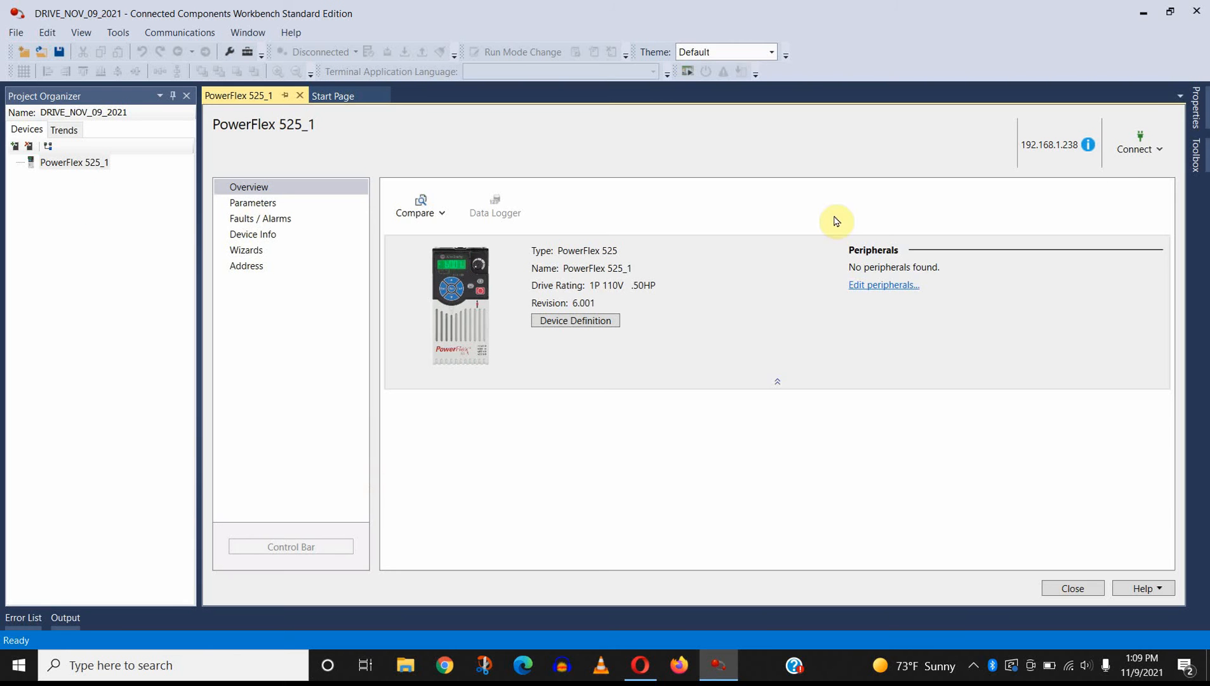
pyautogui.click(1148, 157)
pyautogui.click(1143, 250)
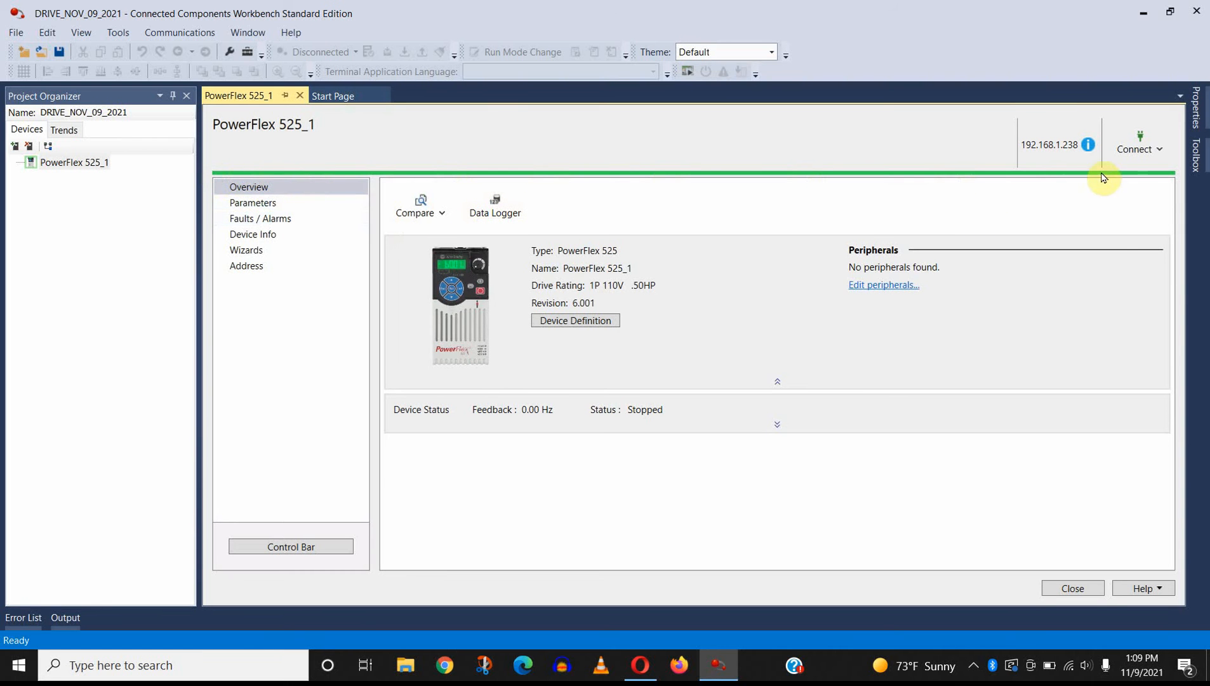
# Step: Disconnect from the PowerFlex 525_1 drive and connect to it again
pyautogui.click(1158, 150)
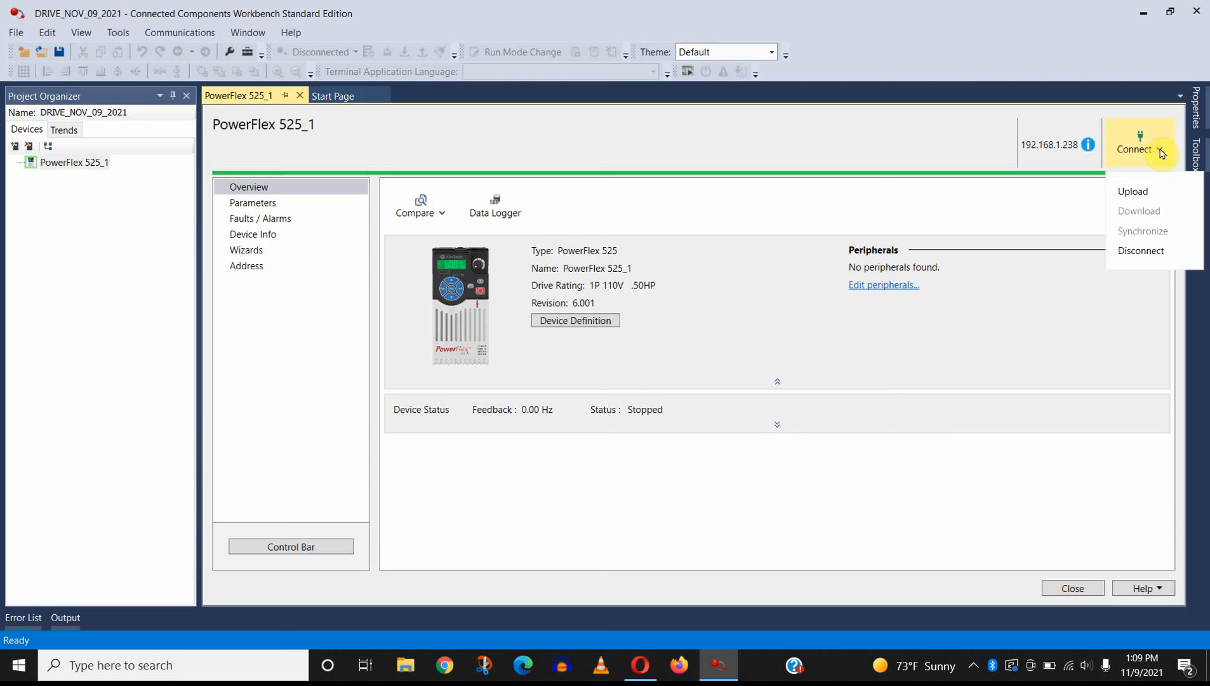
pyautogui.click(1150, 250)
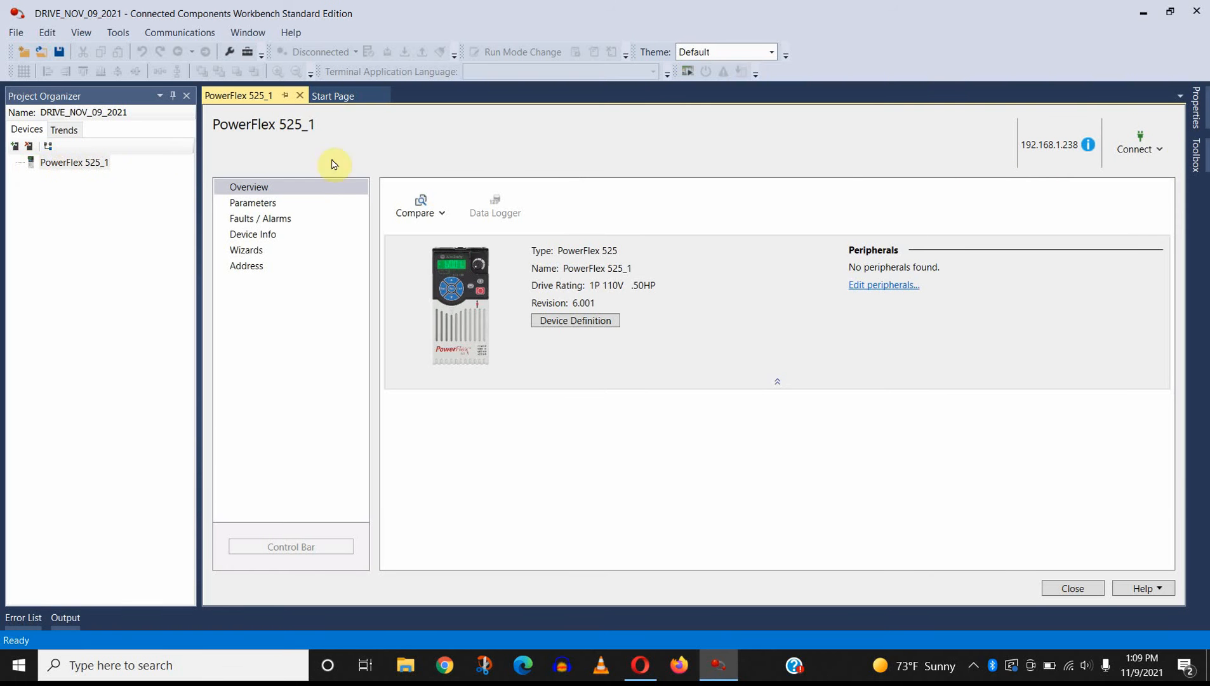
pyautogui.click(1150, 151)
pyautogui.click(1136, 252)
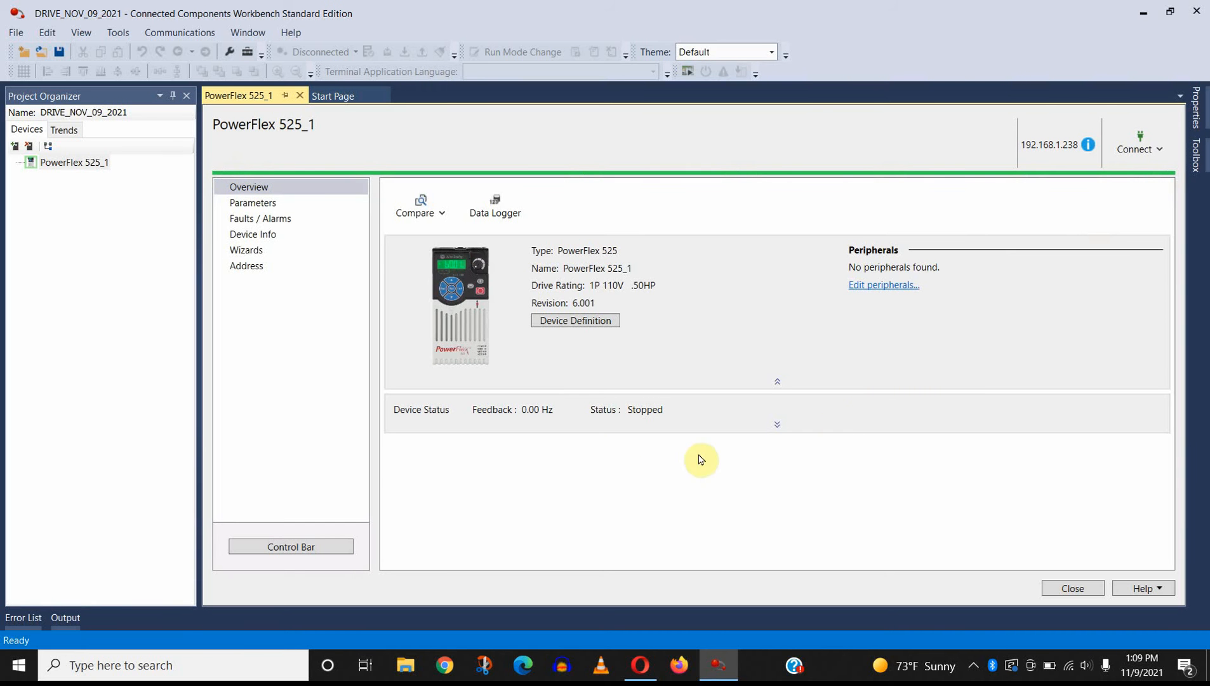
# Step: Open the drive's parameter list and set Motor NP Volts (parameter 31) to 208 V
pyautogui.click(272, 210)
pyautogui.scroll(-3, 749, 405)
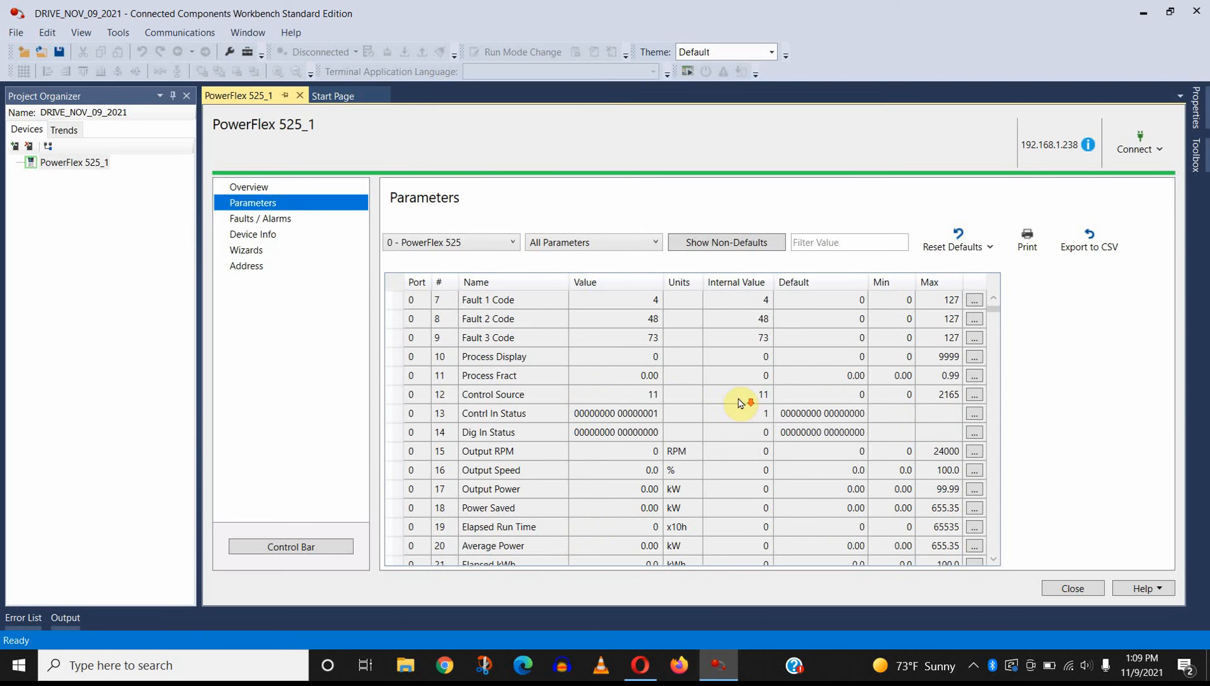
pyautogui.scroll(-5, 711, 455)
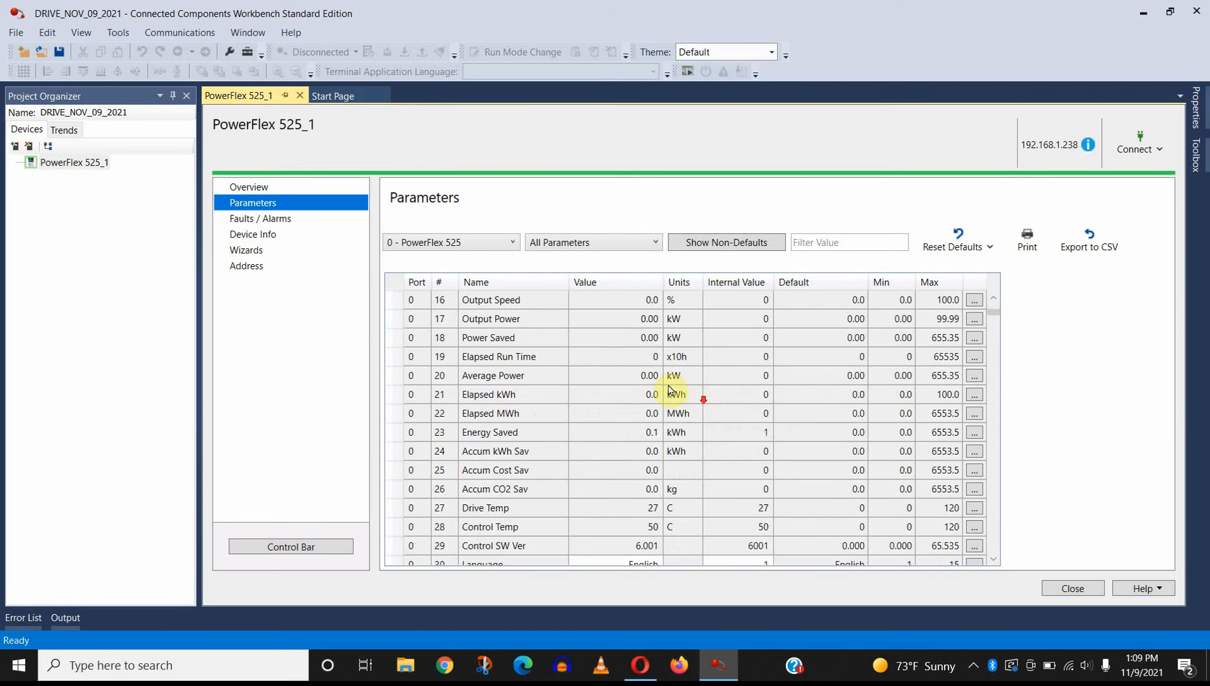
pyautogui.scroll(-2, 705, 428)
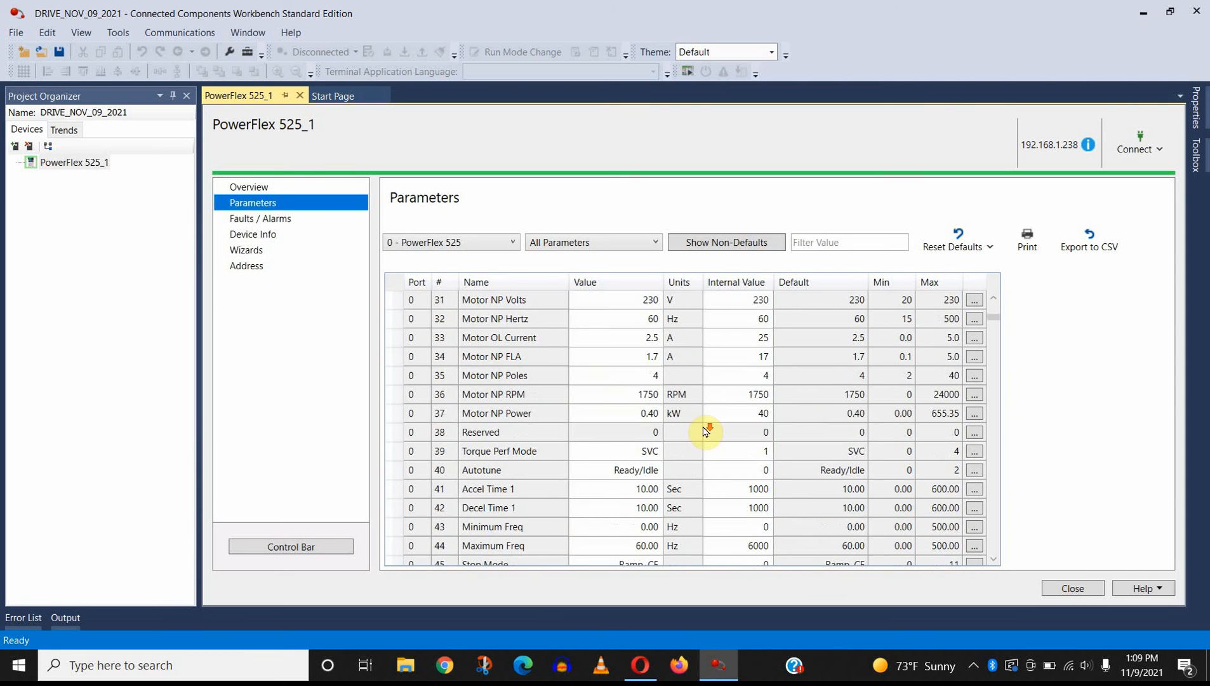
pyautogui.scroll(2, 706, 427)
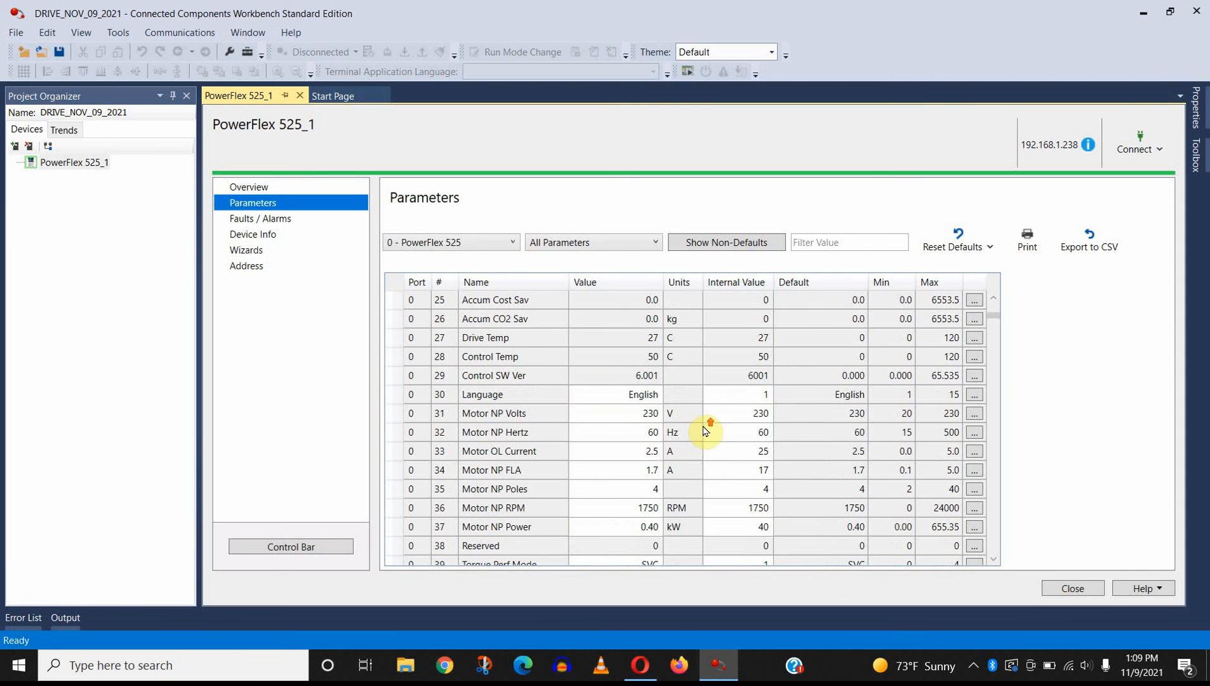
pyautogui.doubleClick(639, 413)
pyautogui.write('208')
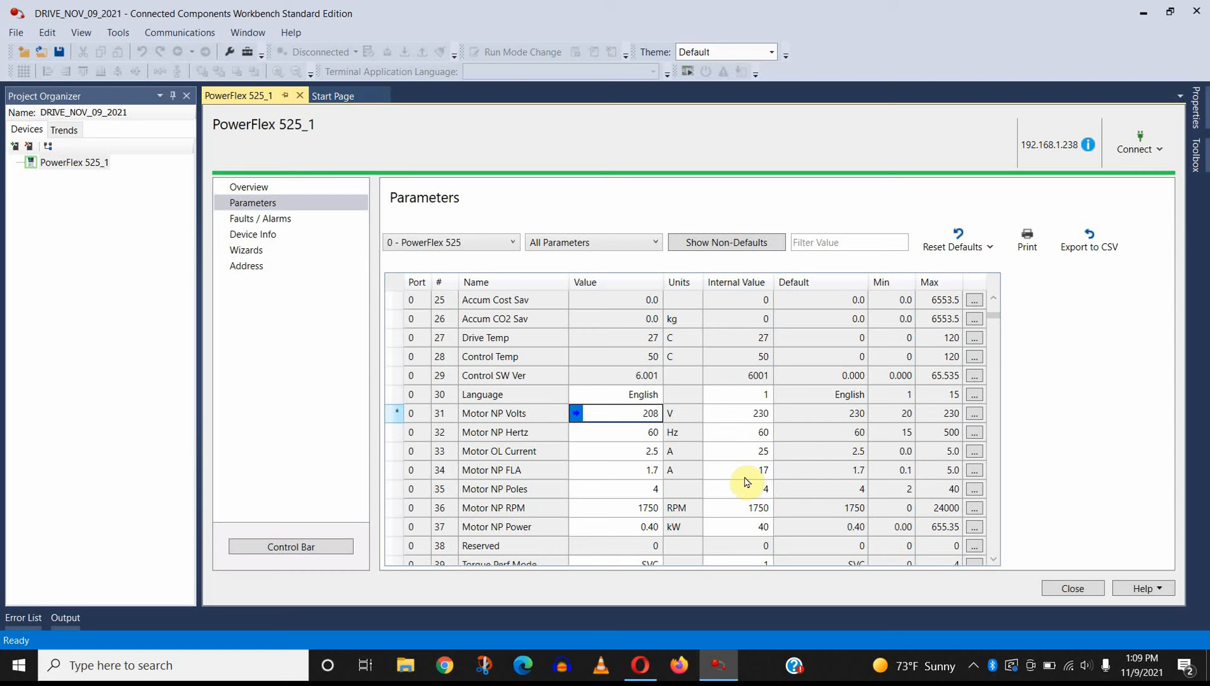
# Step: Set Motor OL Current (parameter 33) to 3.5 A and Motor NP FLA (parameter 34) to 3.0 A
pyautogui.doubleClick(627, 433)
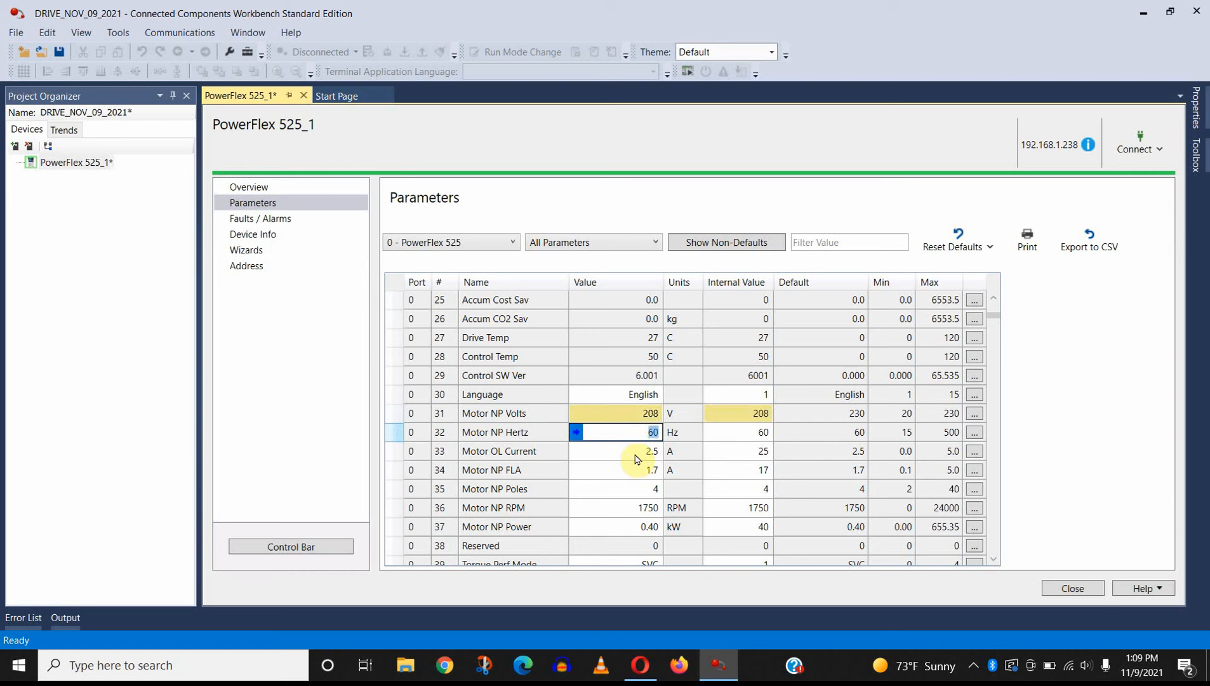
pyautogui.doubleClick(636, 452)
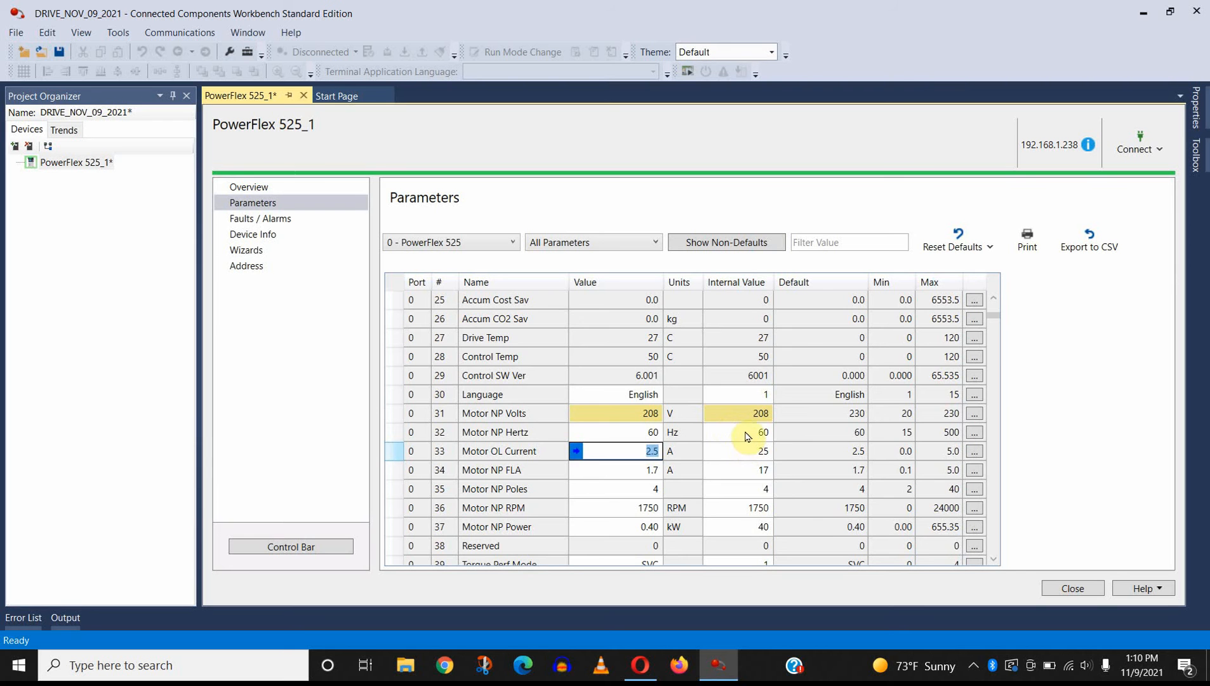
pyautogui.scroll(-2, 748, 437)
pyautogui.scroll(1, 747, 434)
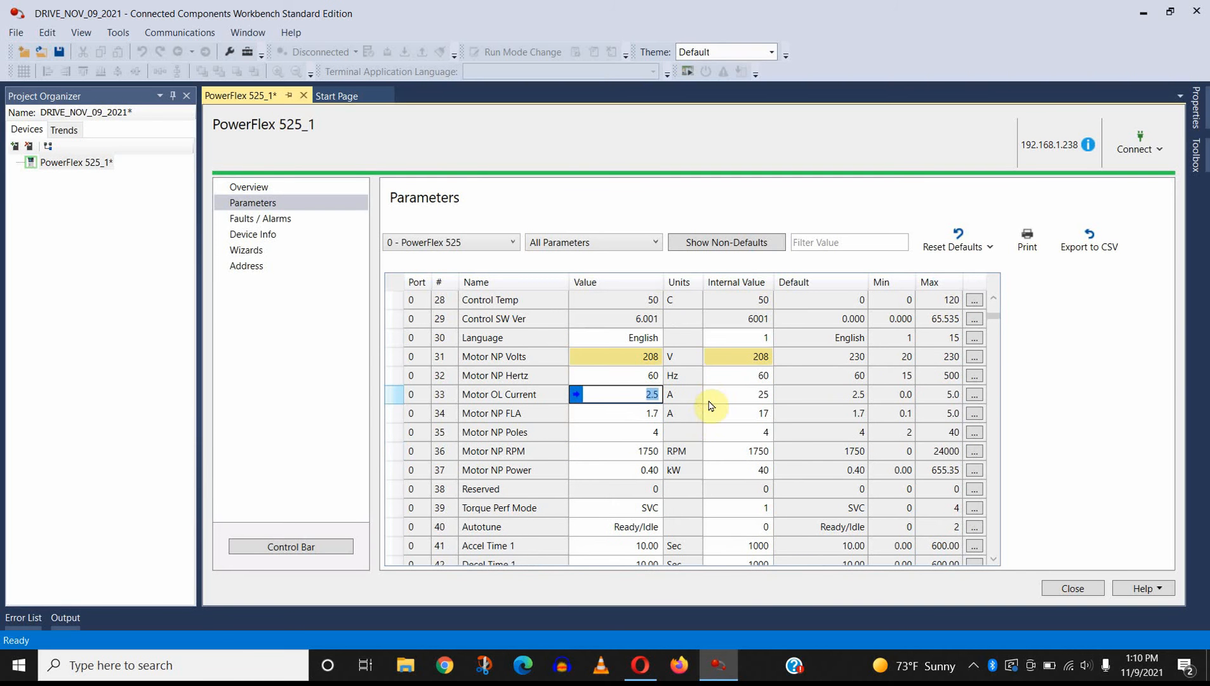
pyautogui.click(626, 376)
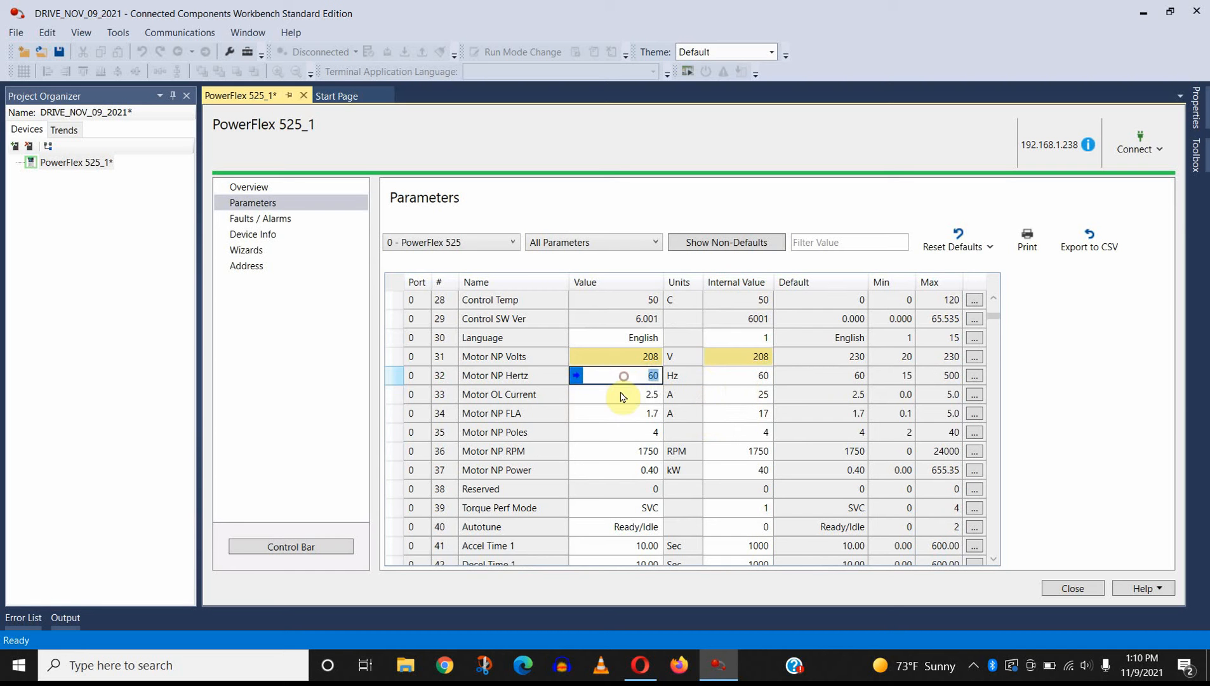
pyautogui.click(621, 393)
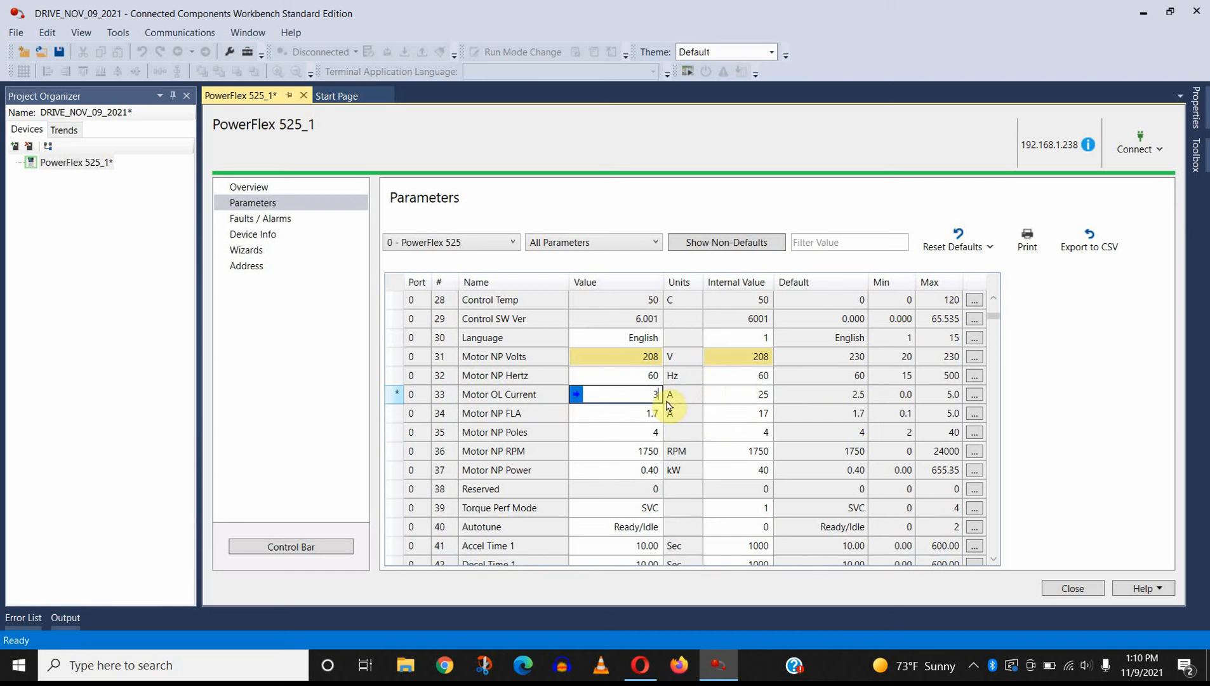
pyautogui.press('Return')
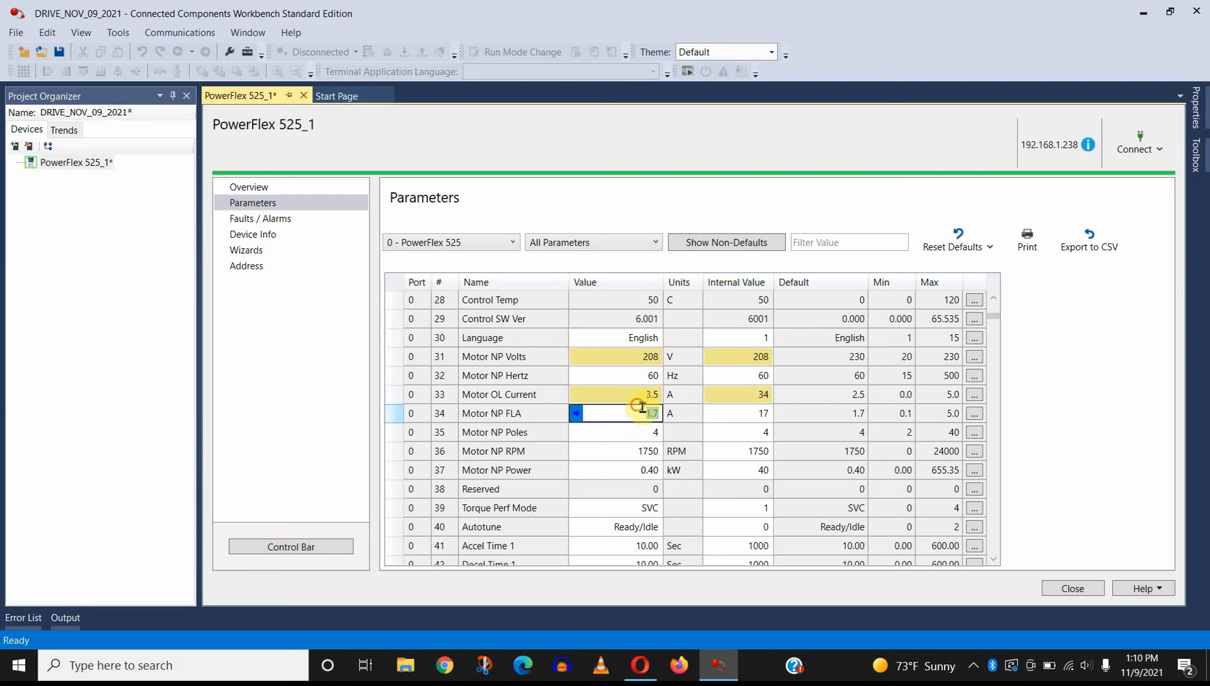
pyautogui.write('3')
pyautogui.press('Return')
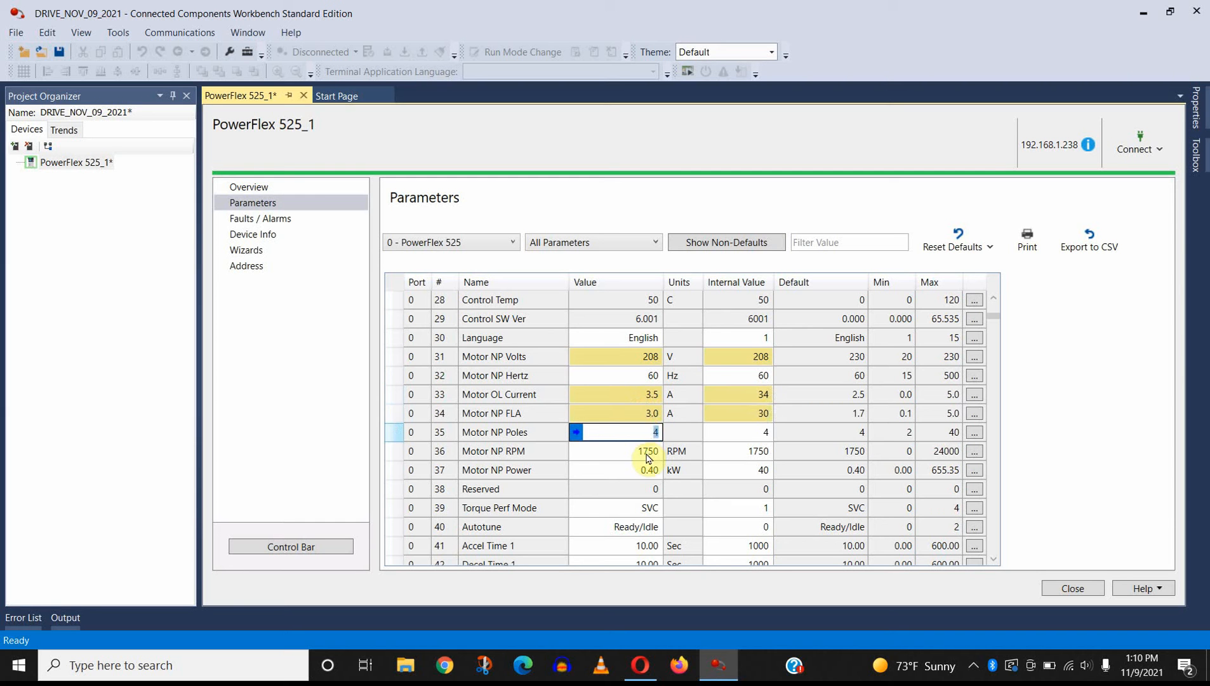
# Step: Set Motor NP Poles (parameter 35) to 2 and Motor NP RPM (parameter 36) to 3500
pyautogui.write('2')
pyautogui.press('Return')
pyautogui.write('3500')
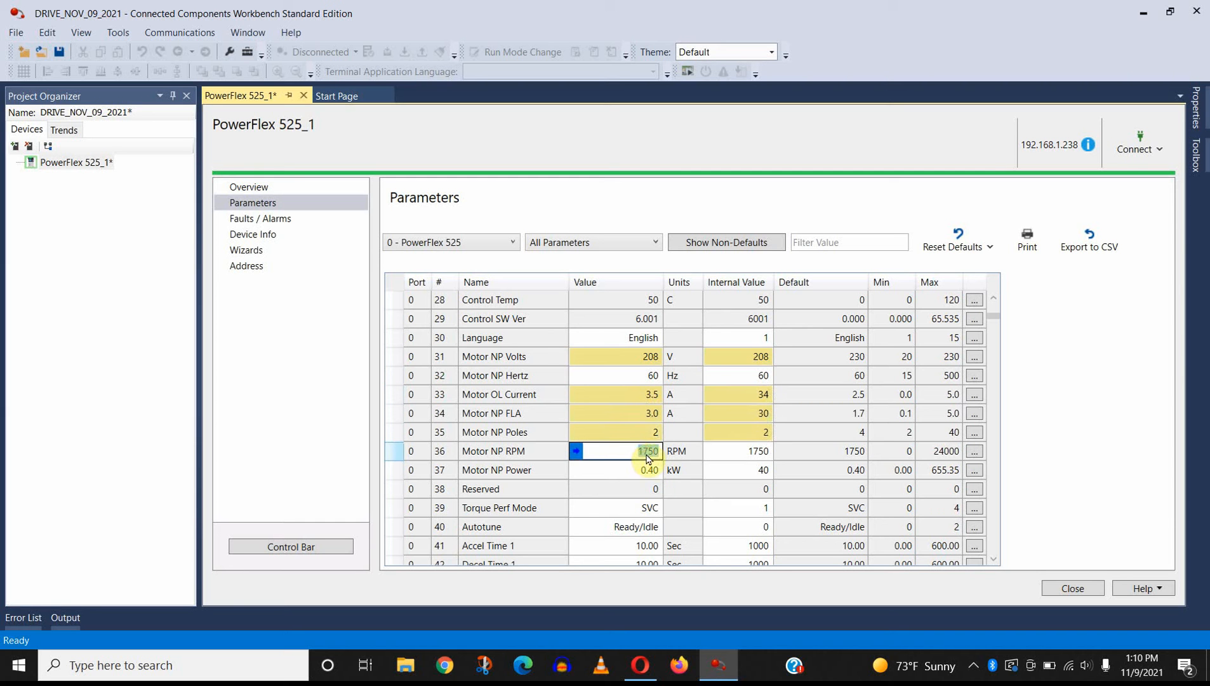
pyautogui.press('Return')
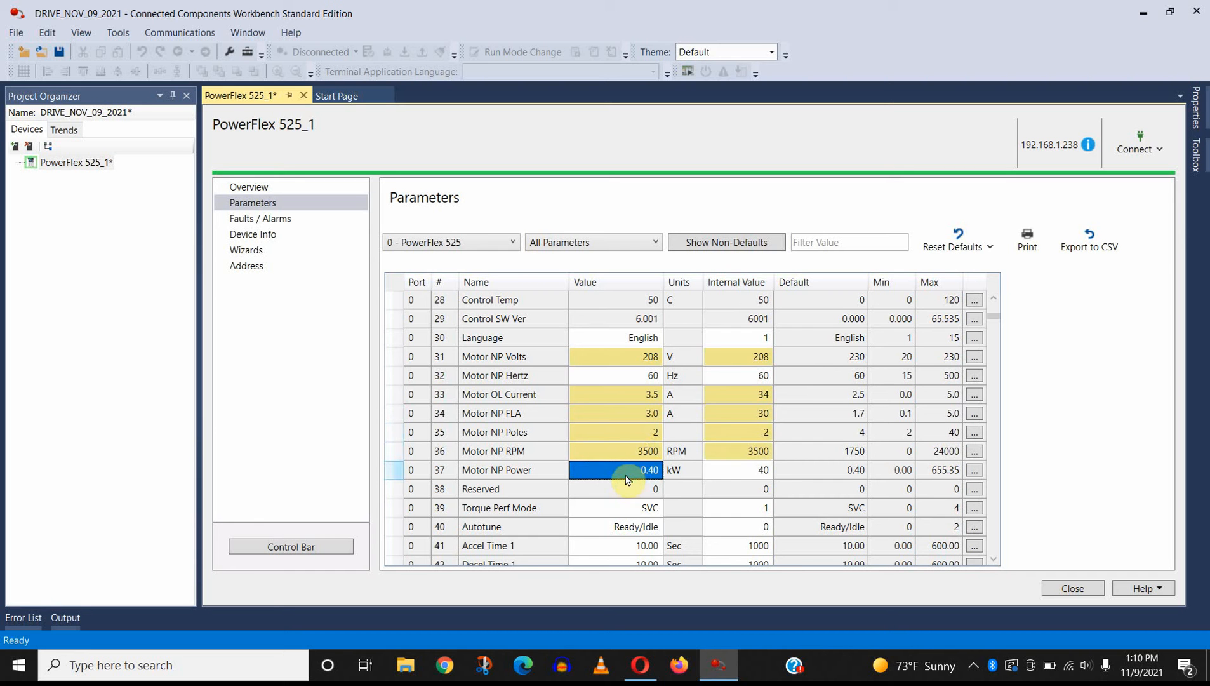
# Step: Set Motor NP Power (parameter 37) to 0.79 kW
pyautogui.write('.79')
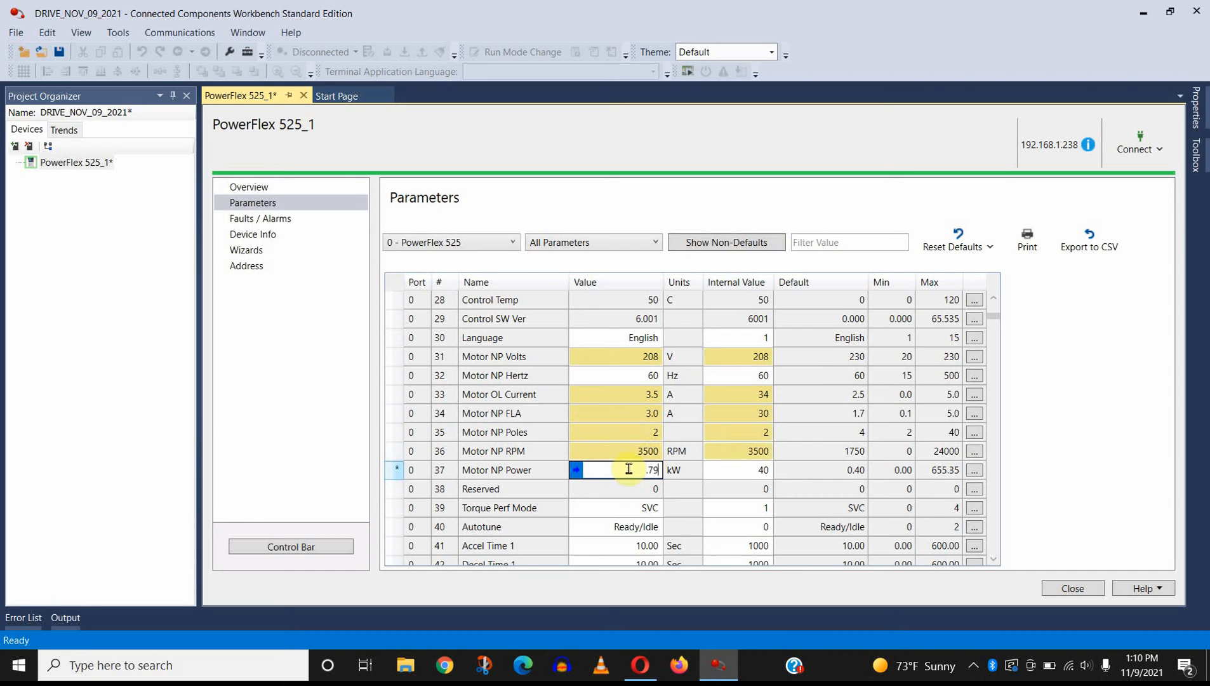
pyautogui.press('Return')
# Step: Set Accel Time 1 (parameter 41) and Decel Time 1 (parameter 42) to 2 seconds each
pyautogui.scroll(-1, 598, 482)
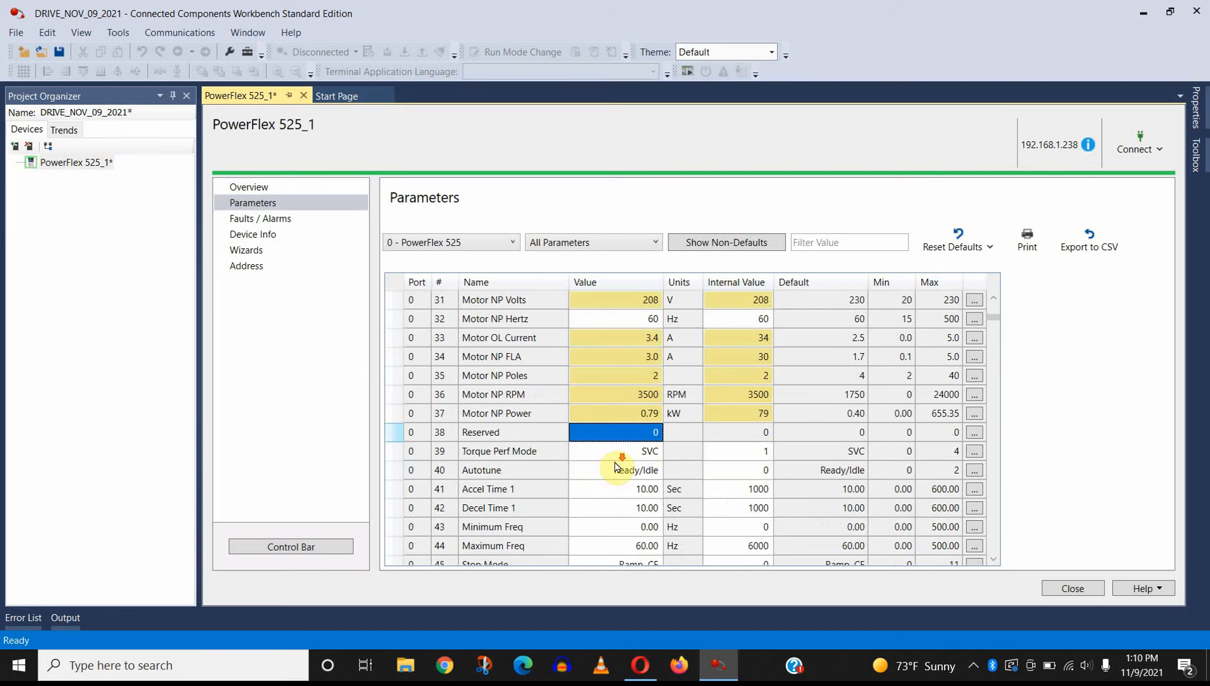
pyautogui.scroll(-2, 607, 470)
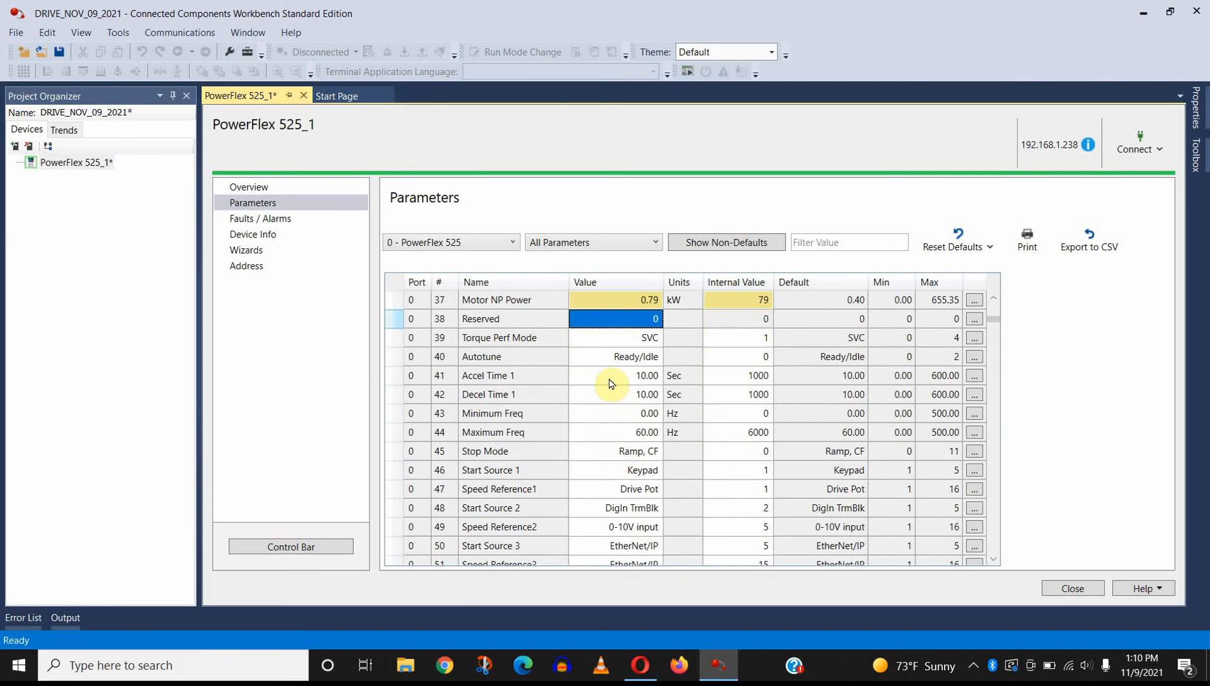
pyautogui.click(613, 375)
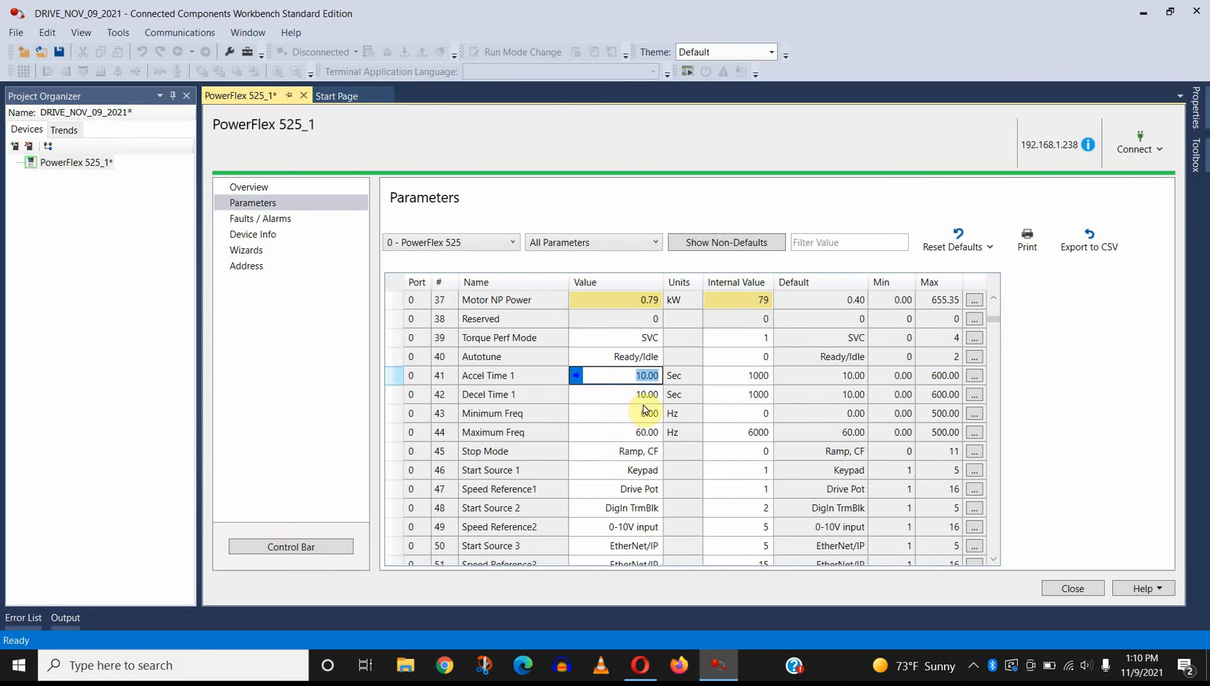
pyautogui.write('2')
pyautogui.press('Return')
pyautogui.write('2')
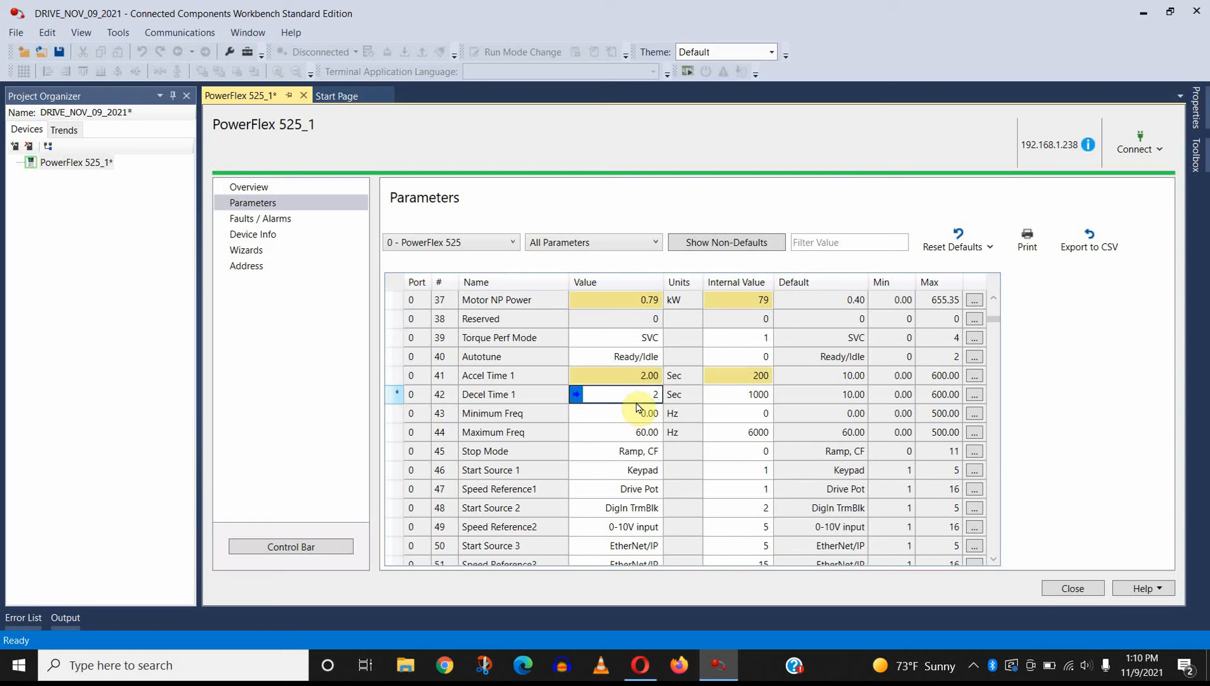
pyautogui.press('Return')
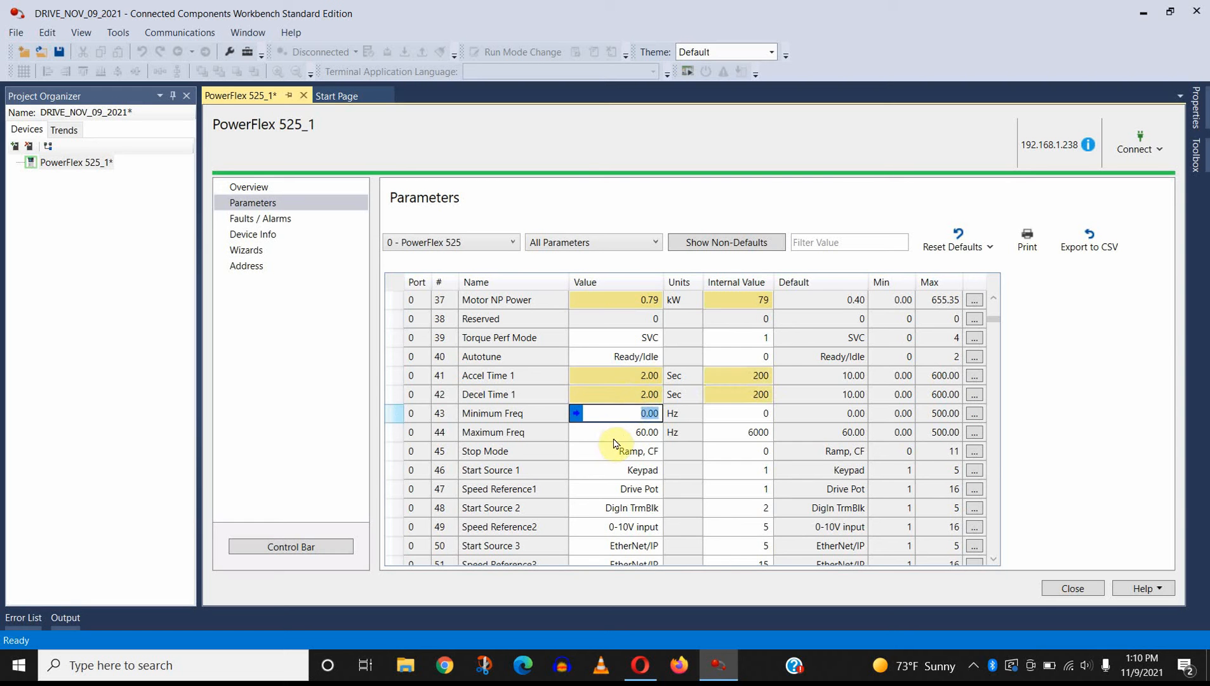
# Step: Set Minimum Freq (parameter 43) to 30 Hz
pyautogui.write('30')
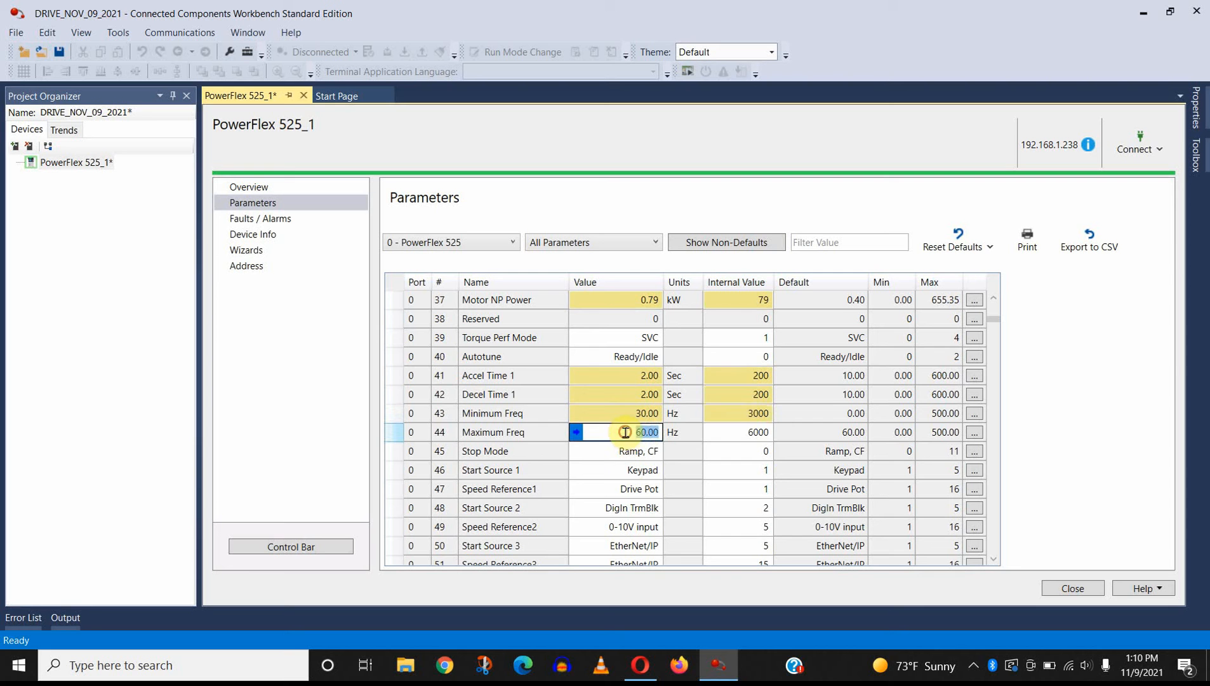
pyautogui.press('Return')
# Step: Set DigIn TermBlk 02 (parameter 62) to 3-Wire Start and DigIn TermBlk 03 (parameter 63) to 3-Wire Dir
pyautogui.scroll(-1, 654, 477)
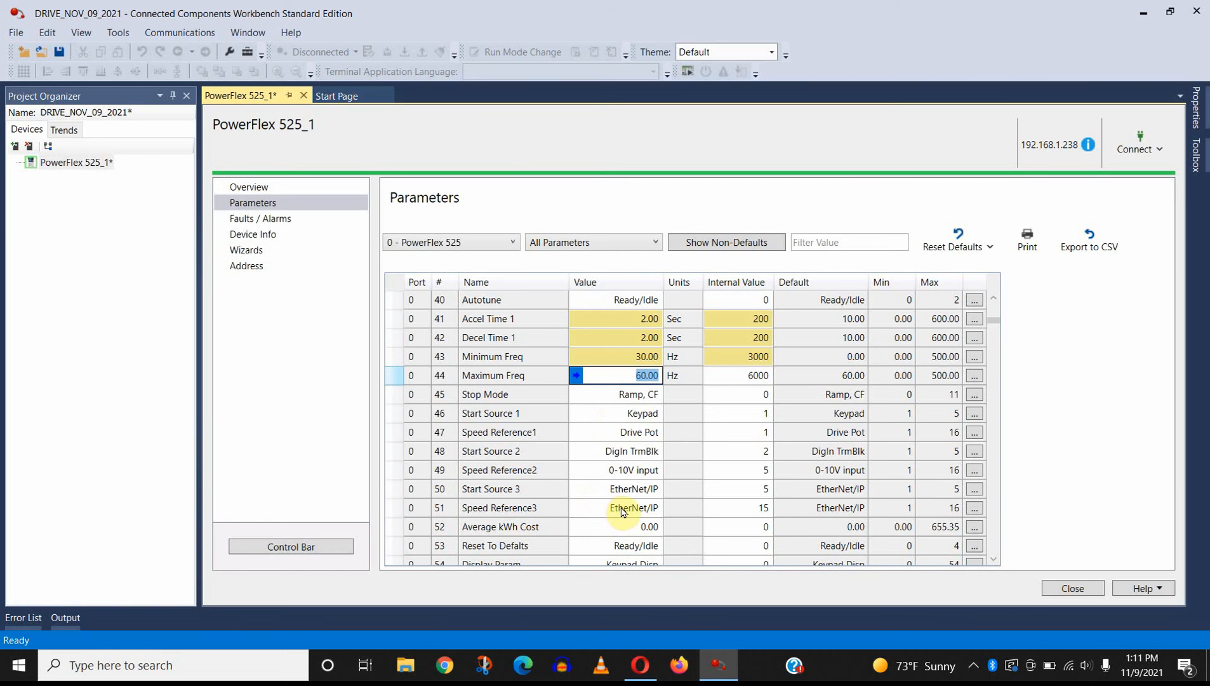
pyautogui.scroll(-2, 619, 502)
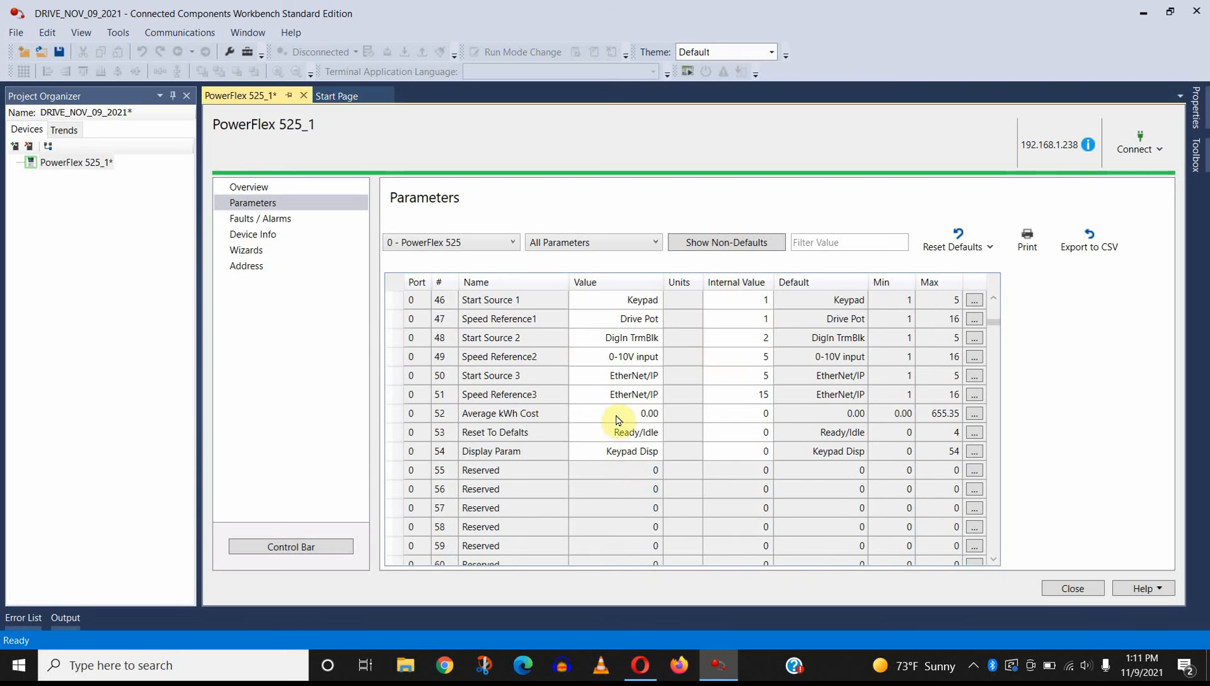
pyautogui.scroll(-4, 619, 473)
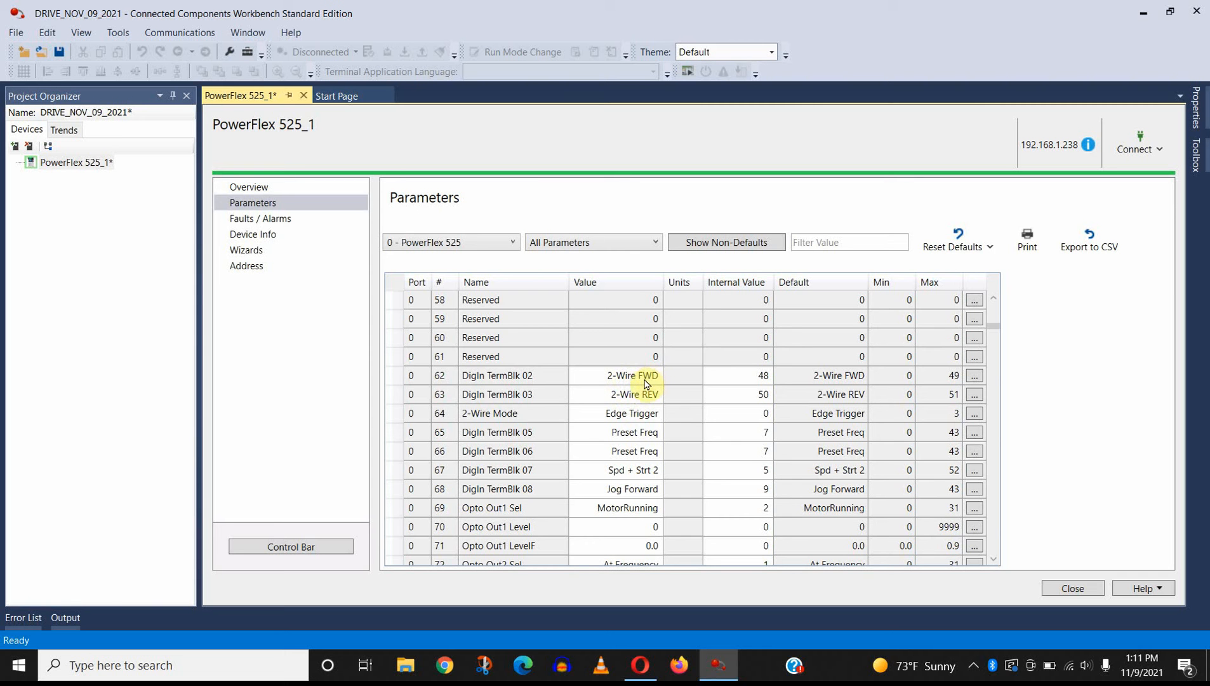
pyautogui.click(648, 381)
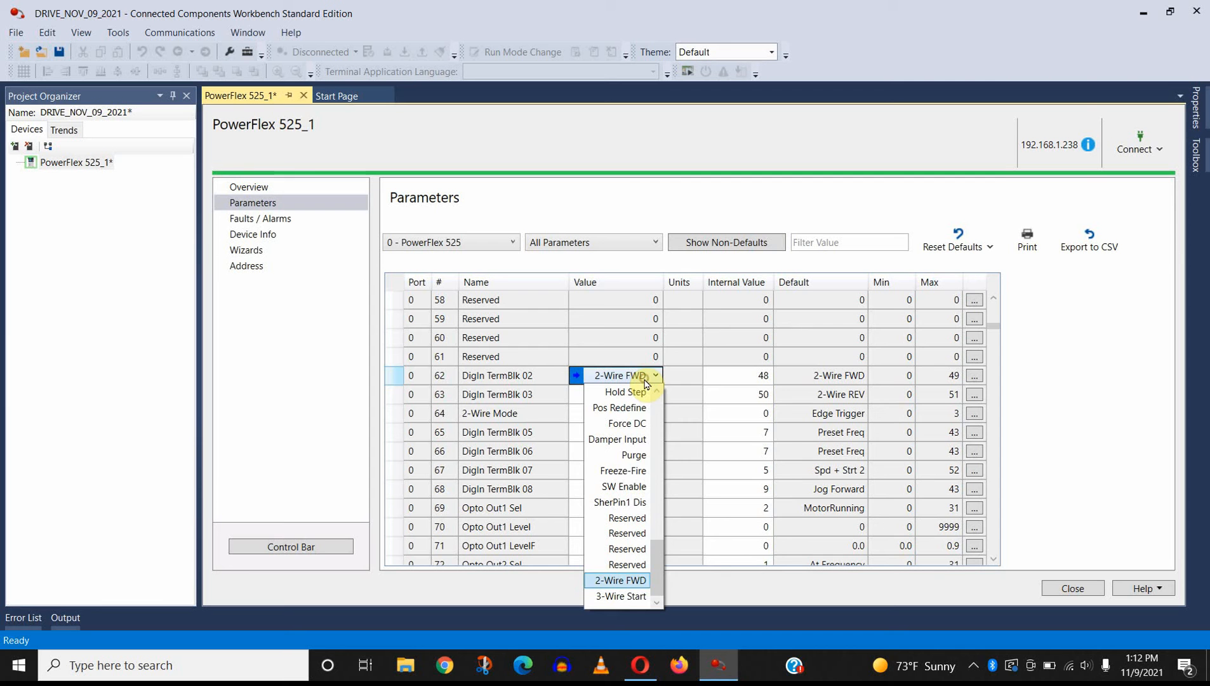
pyautogui.click(638, 597)
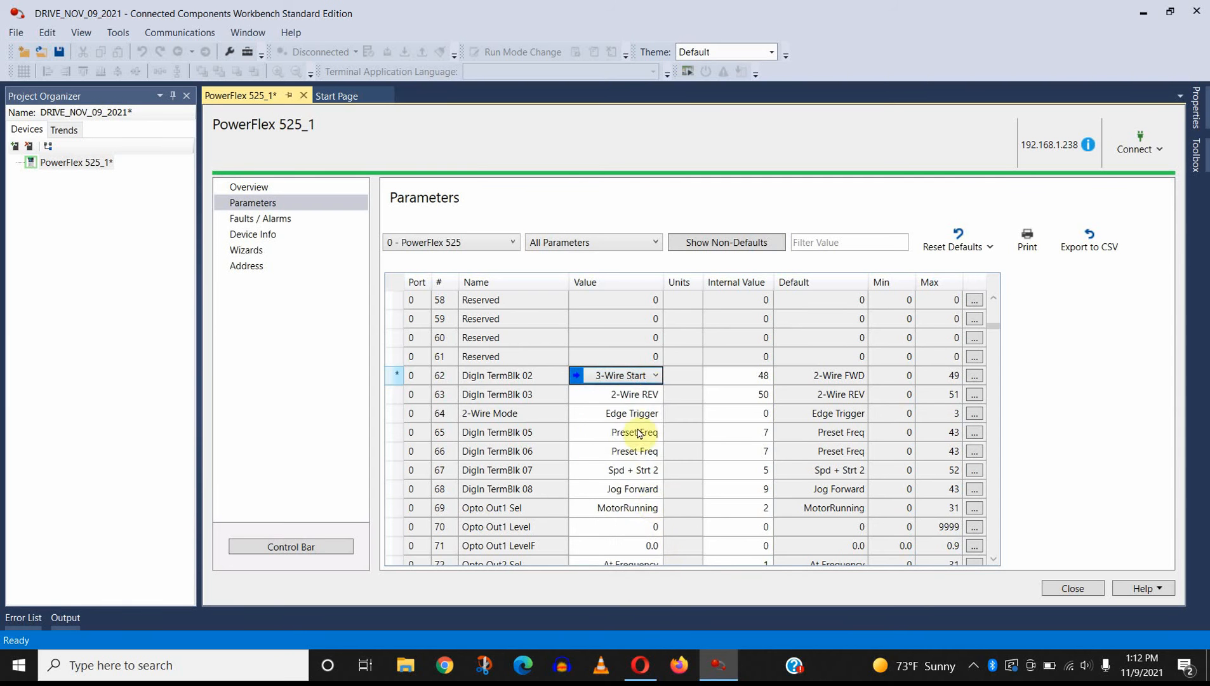
pyautogui.click(640, 393)
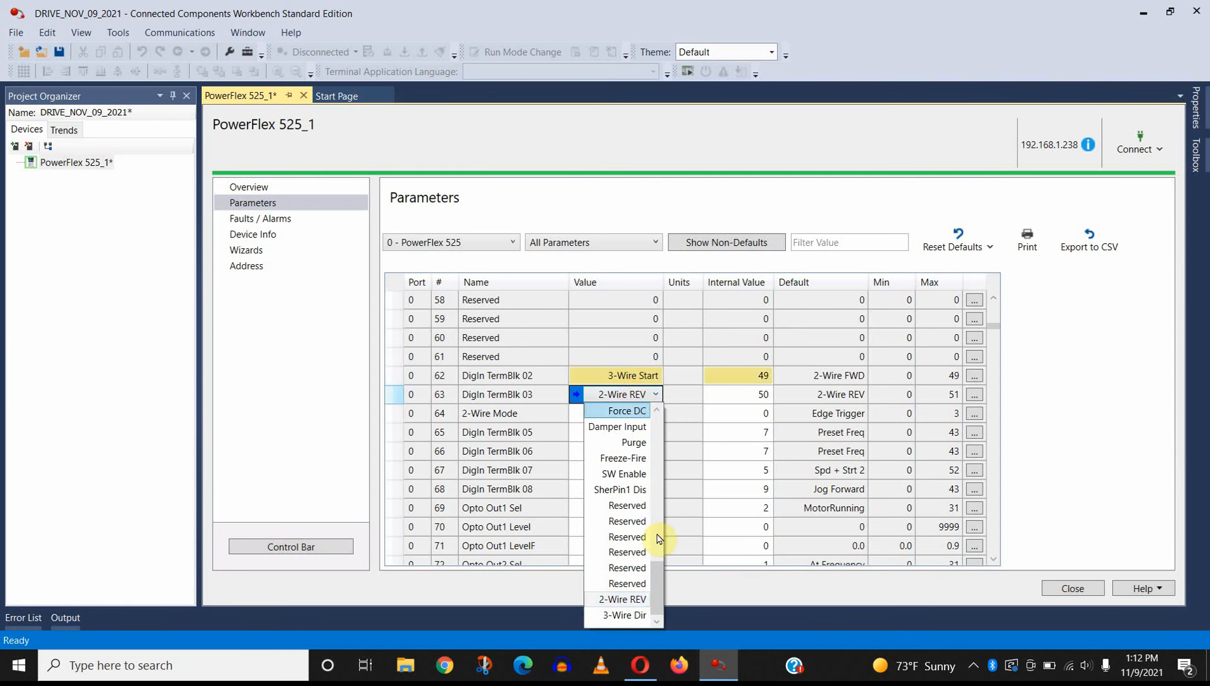
pyautogui.click(637, 614)
pyautogui.click(674, 400)
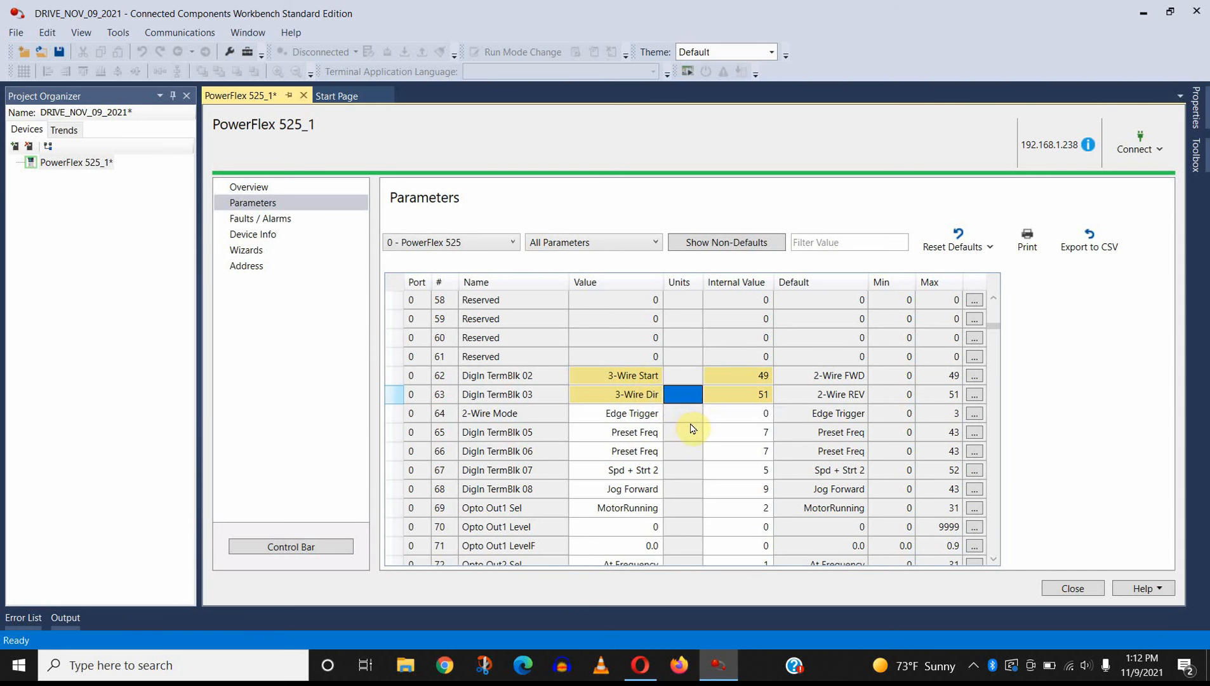
# Step: Examine the further input, output and sleep parameters, and the drive's live output values at the start of the list
pyautogui.scroll(-2, 695, 437)
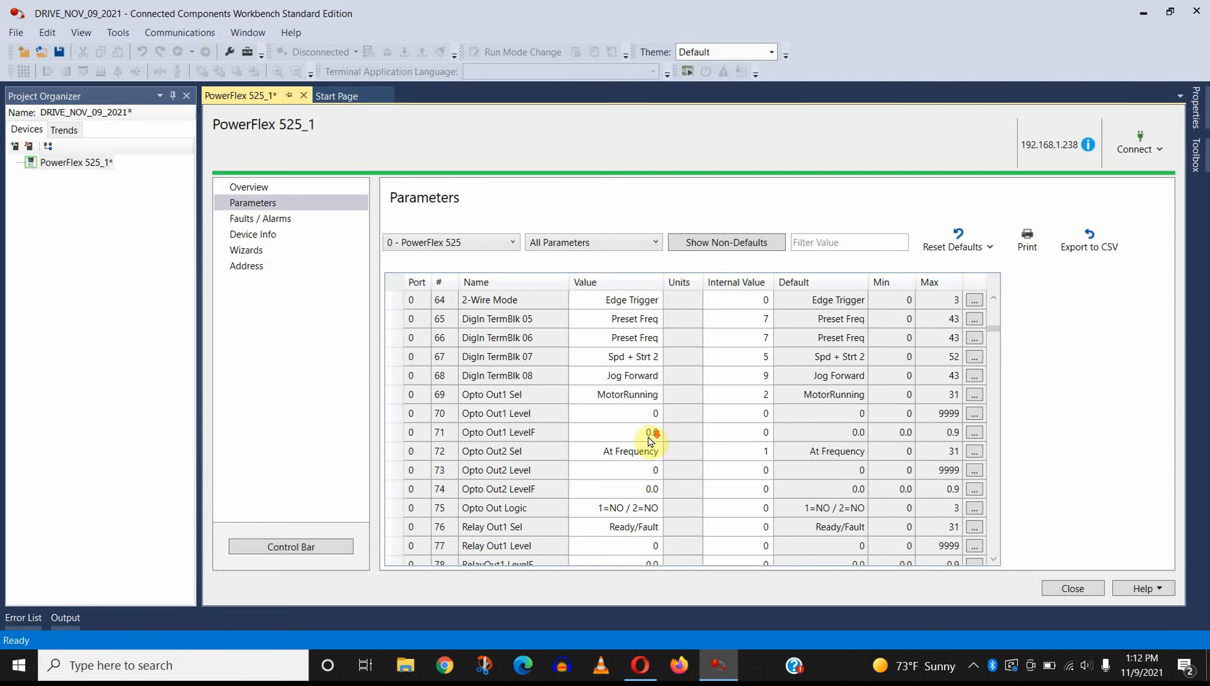
pyautogui.scroll(-2, 648, 439)
pyautogui.scroll(-7, 647, 439)
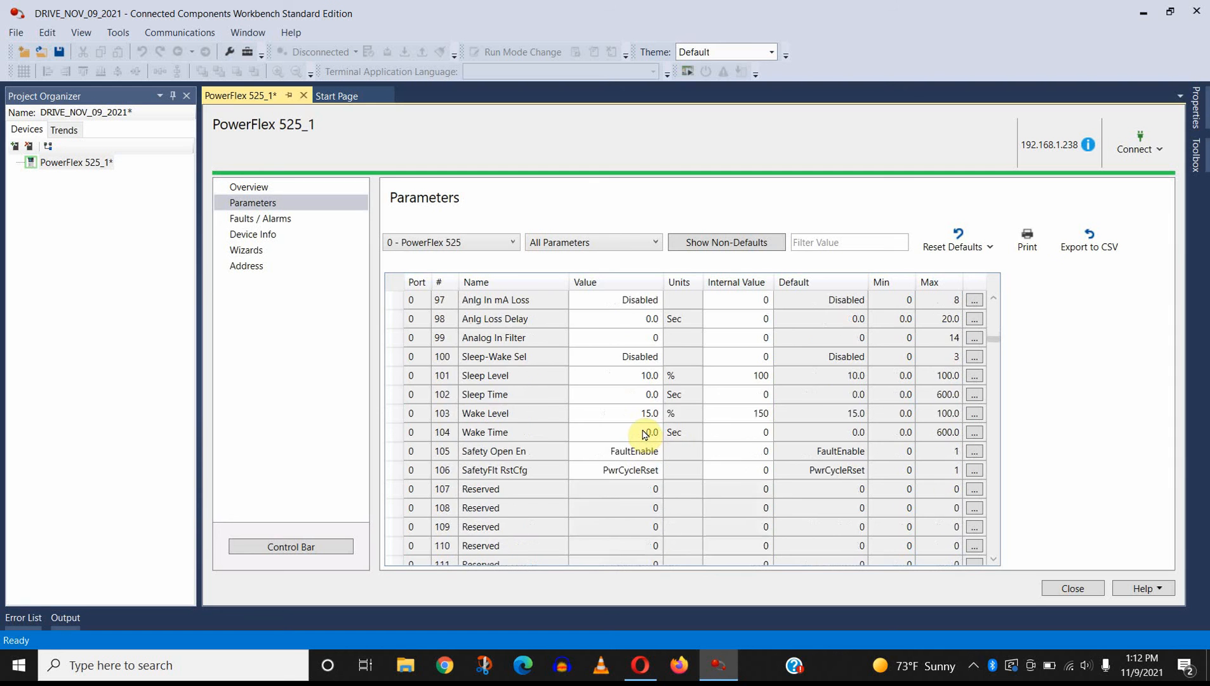
pyautogui.scroll(1, 645, 433)
pyautogui.scroll(2, 645, 432)
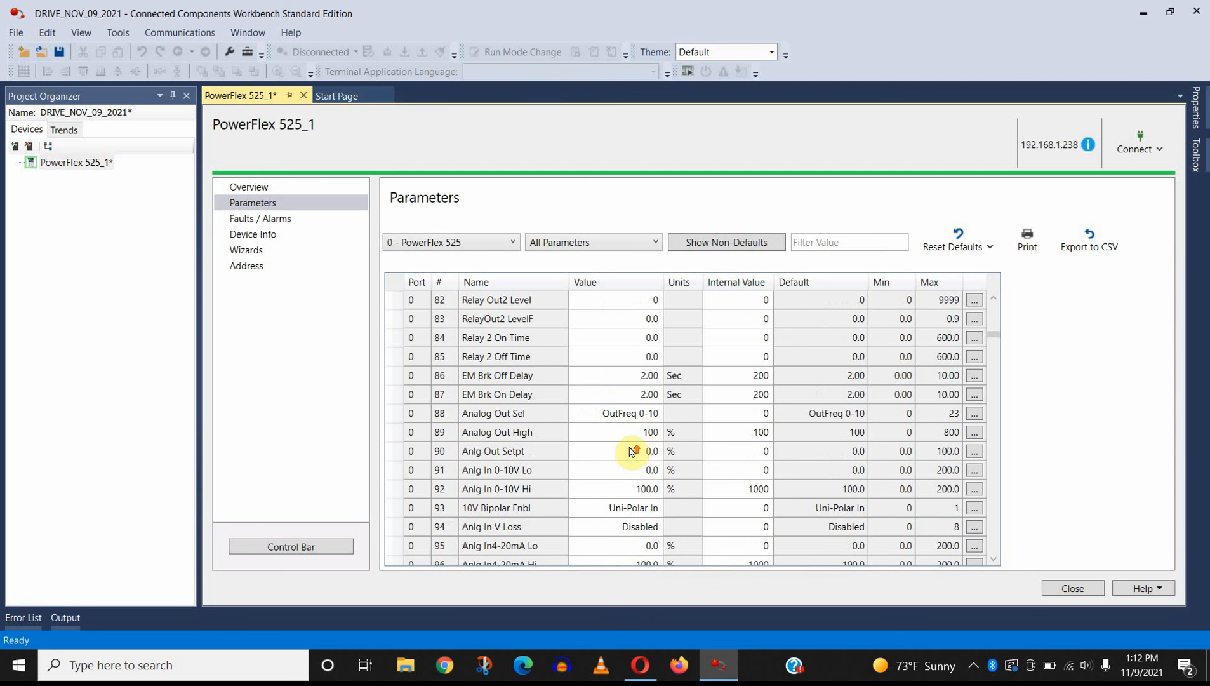
pyautogui.scroll(13, 632, 438)
pyautogui.scroll(2, 631, 414)
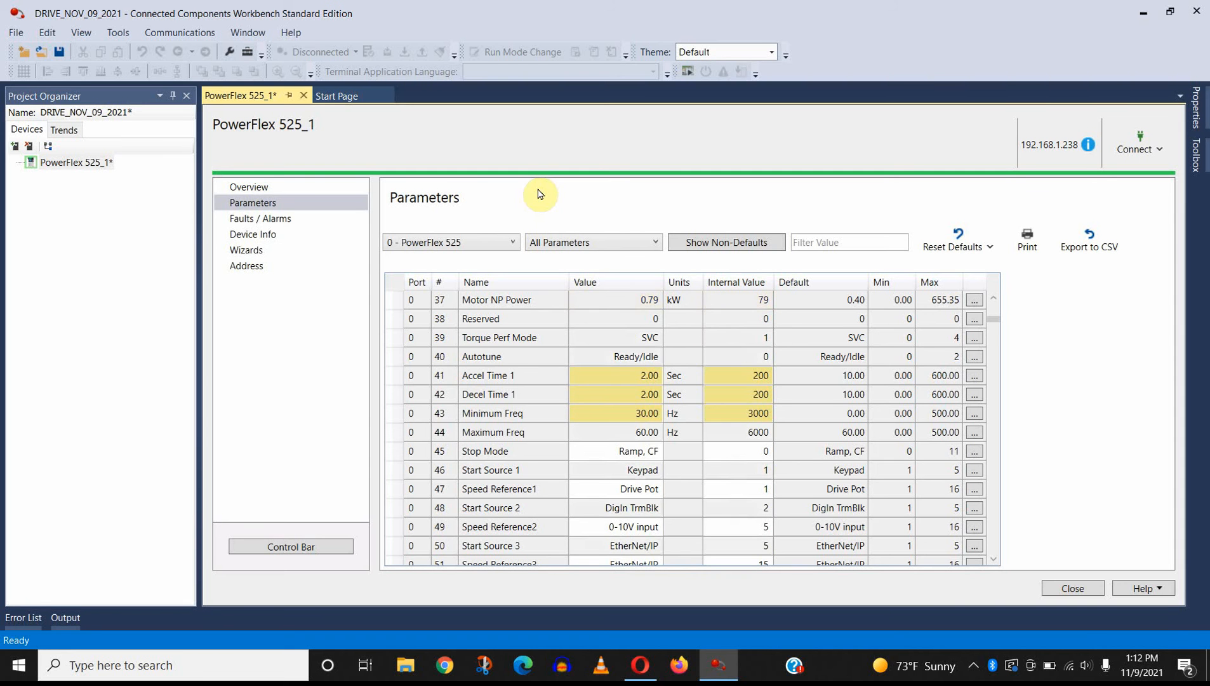
pyautogui.scroll(12, 804, 483)
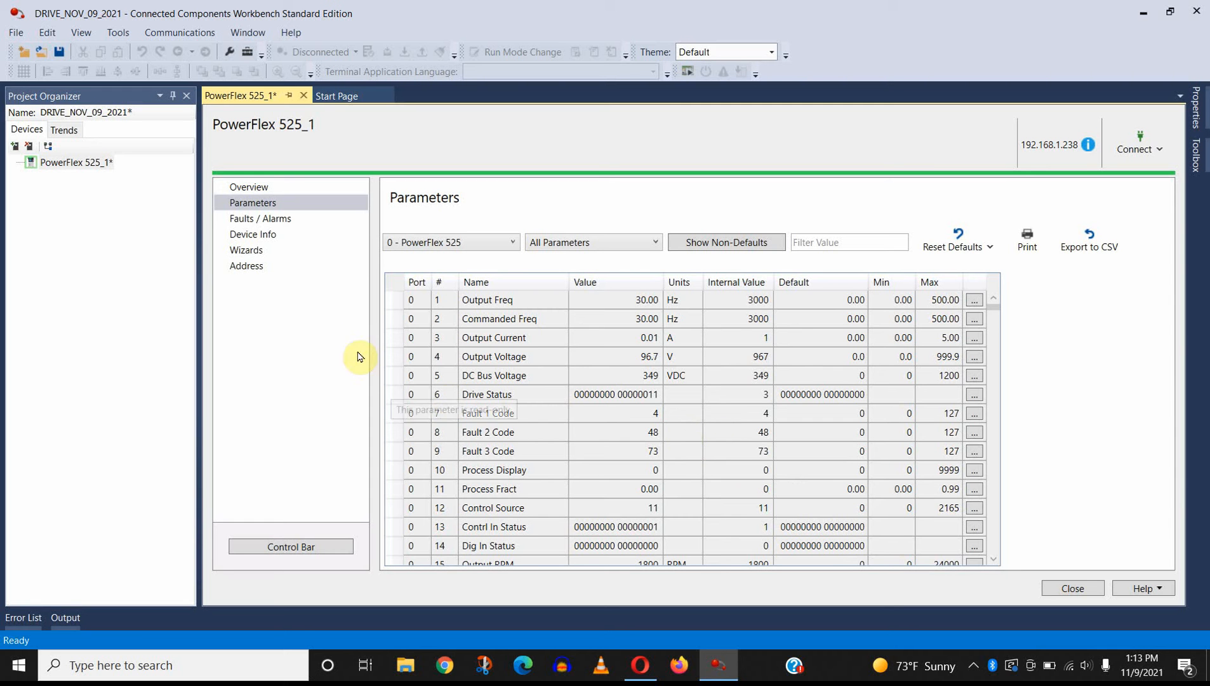
# Step: Try to launch the PowerFlex 525 Startup Wizard and dismiss the launch errors
pyautogui.click(279, 251)
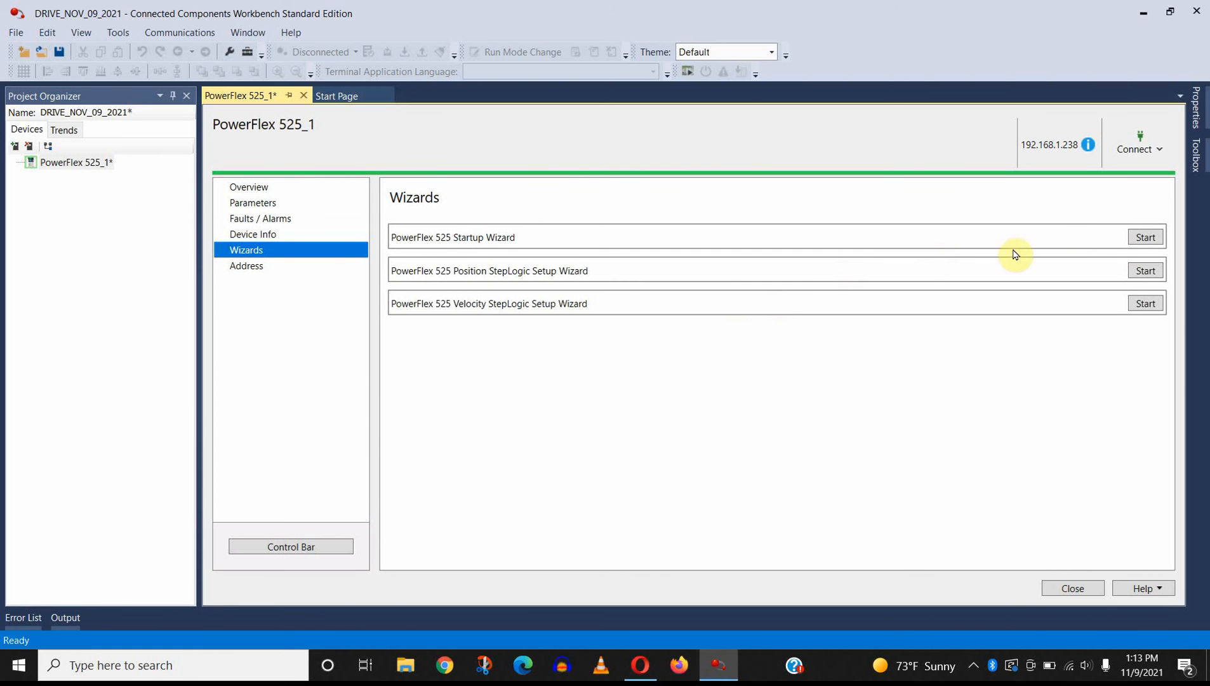
pyautogui.click(1142, 235)
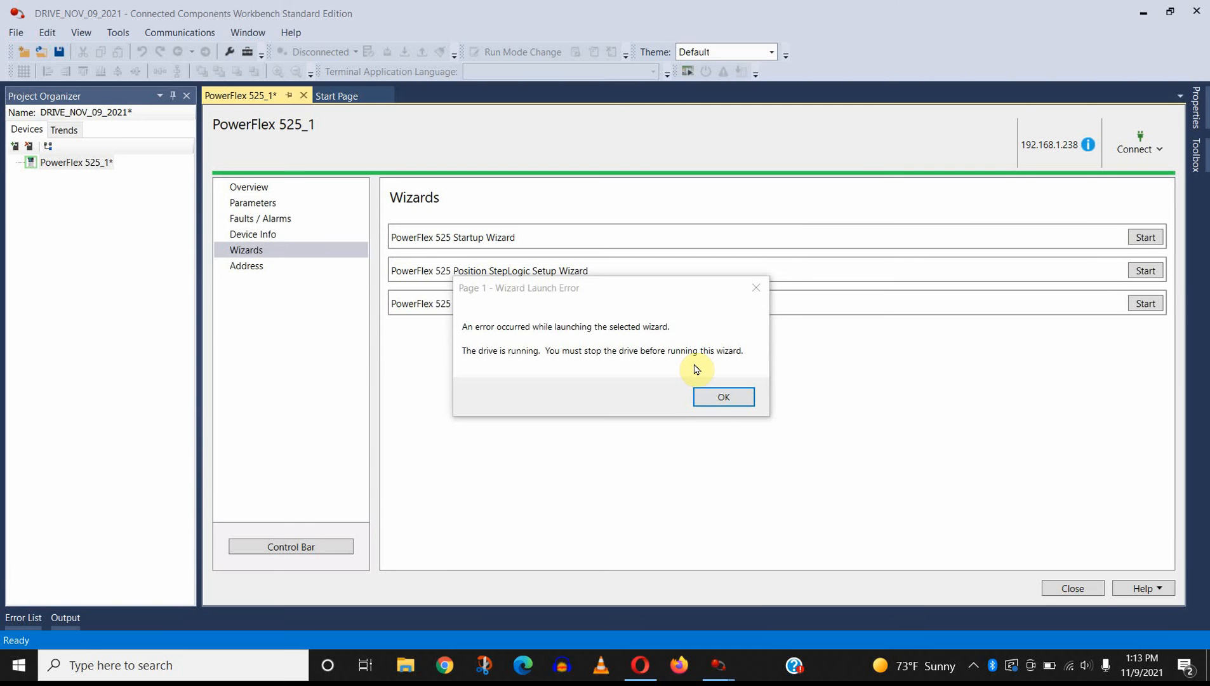
pyautogui.click(722, 399)
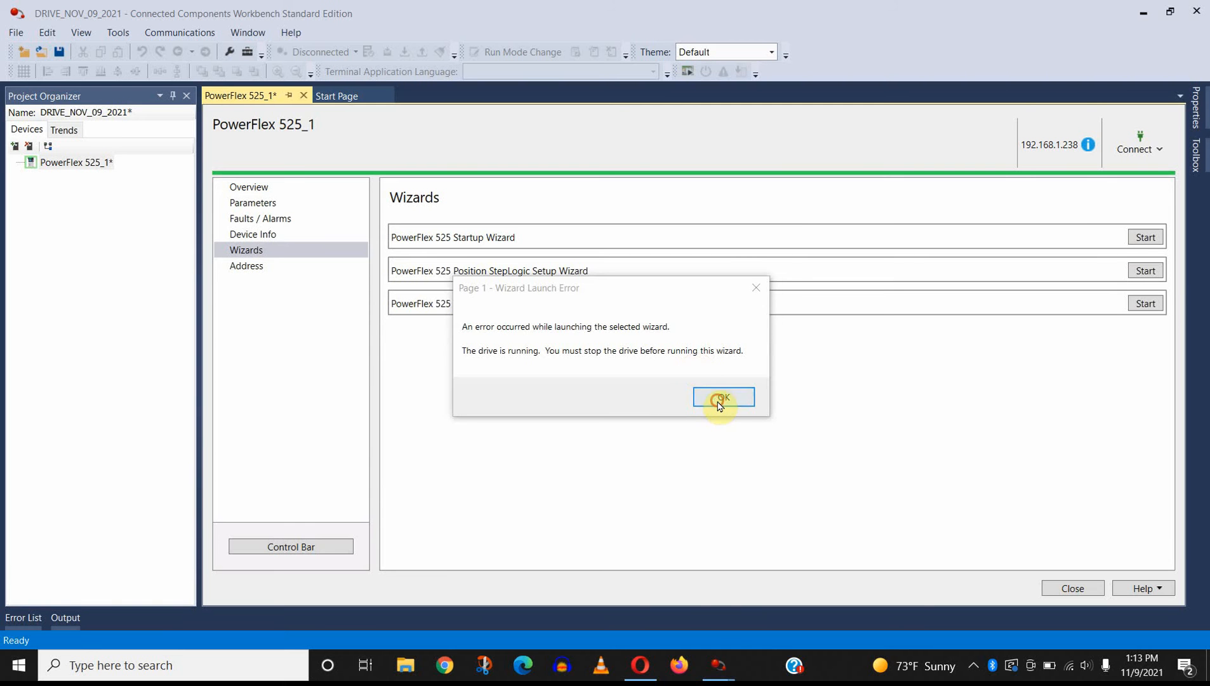
pyautogui.click(1146, 238)
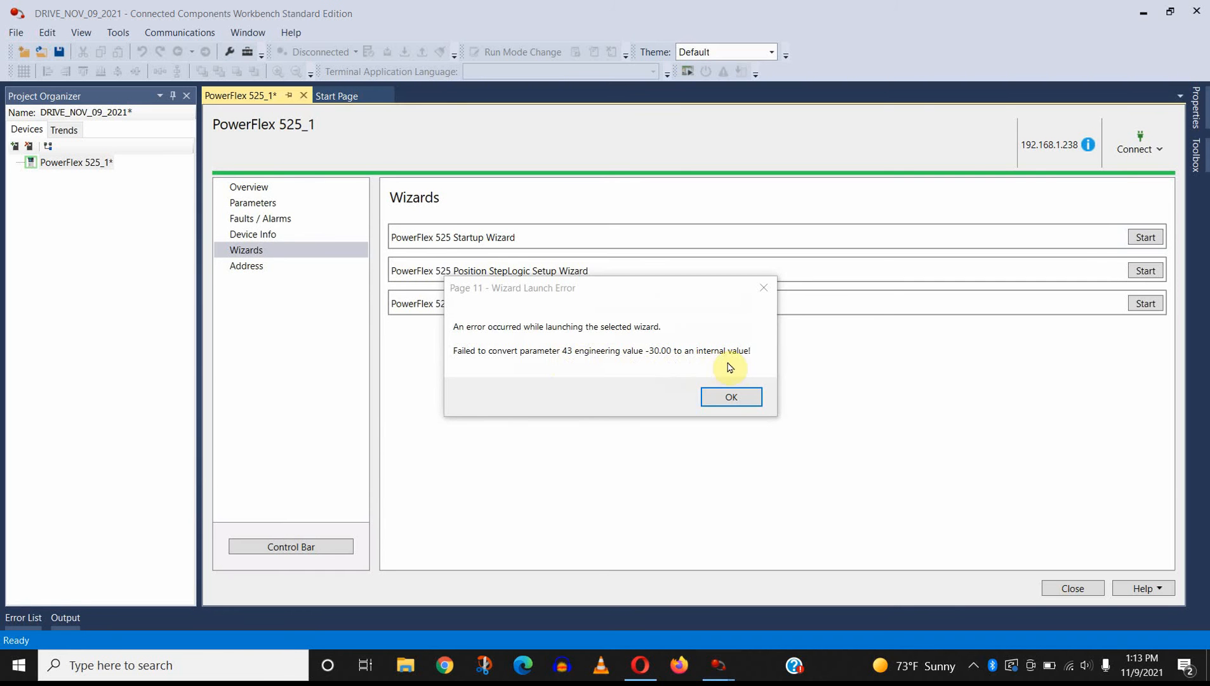
pyautogui.click(729, 397)
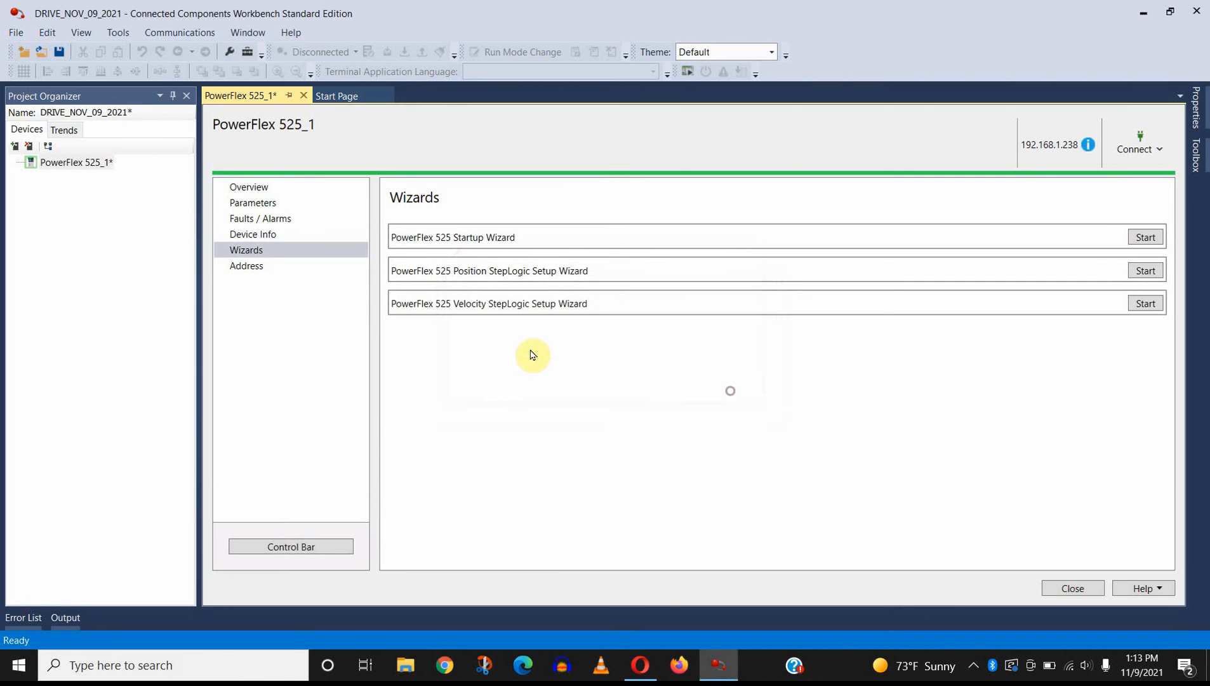
# Step: Return to the drive's parameter list and set Minimum Freq (parameter 43) to 0 Hz
pyautogui.click(261, 202)
pyautogui.scroll(-3, 484, 370)
pyautogui.scroll(-11, 486, 372)
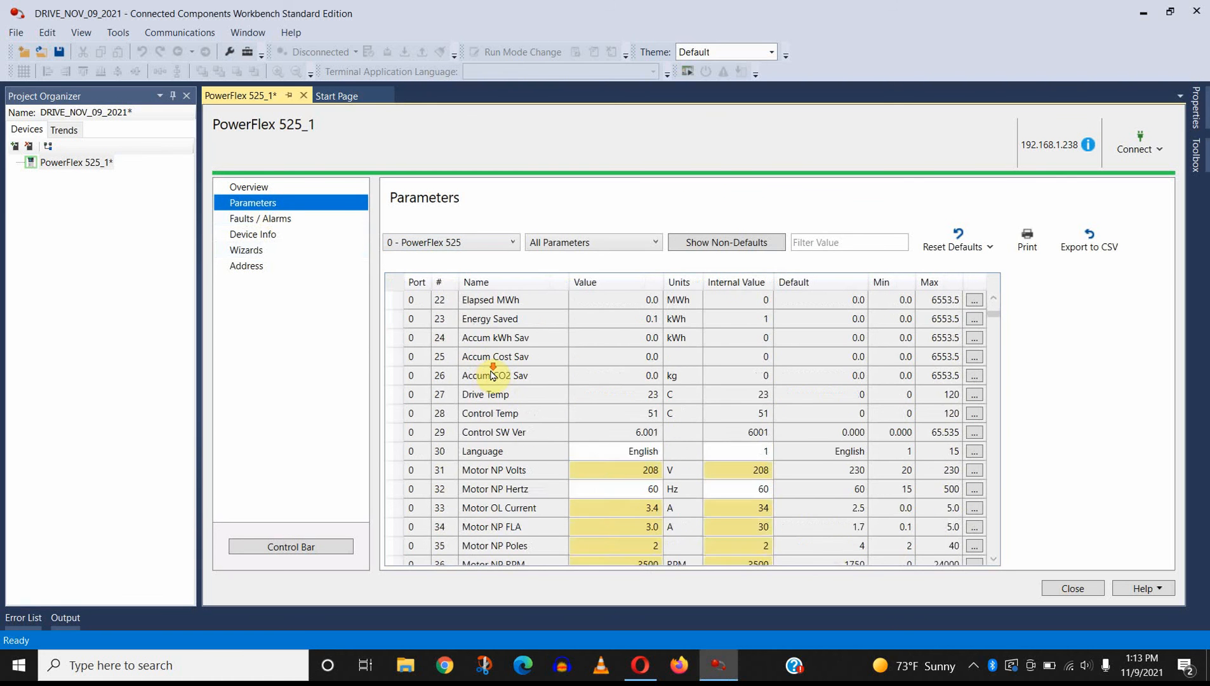
pyautogui.scroll(1, 546, 327)
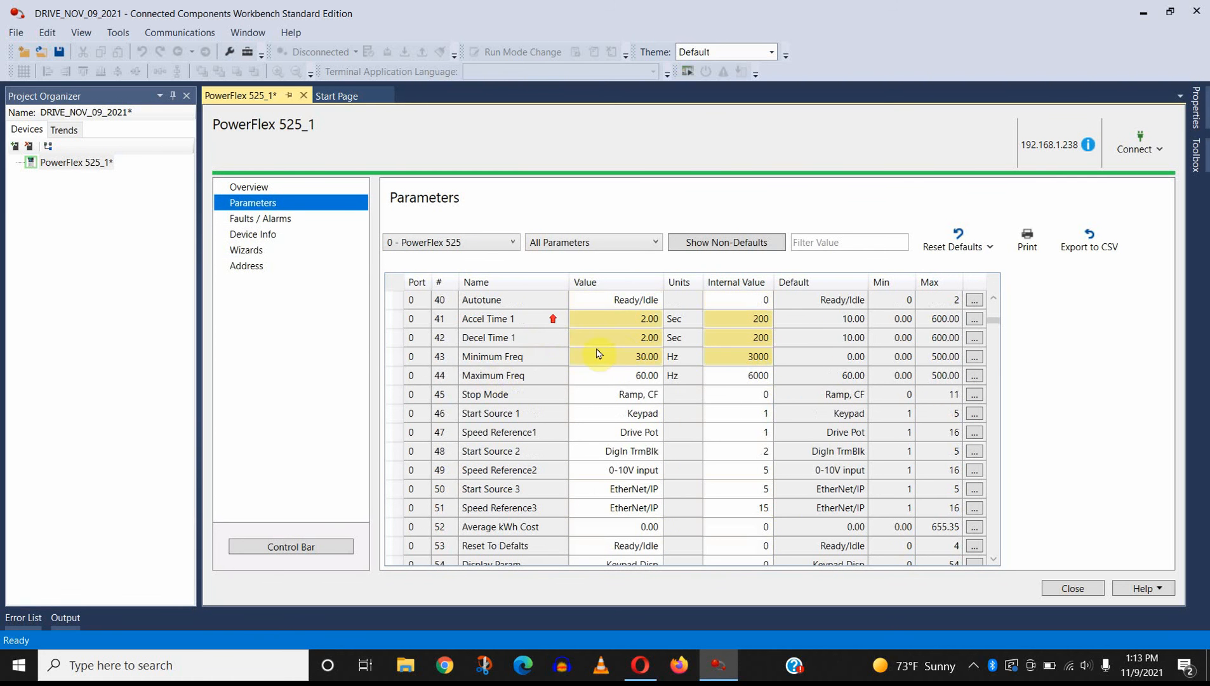
pyautogui.click(621, 354)
pyautogui.write('0')
pyautogui.press('Return')
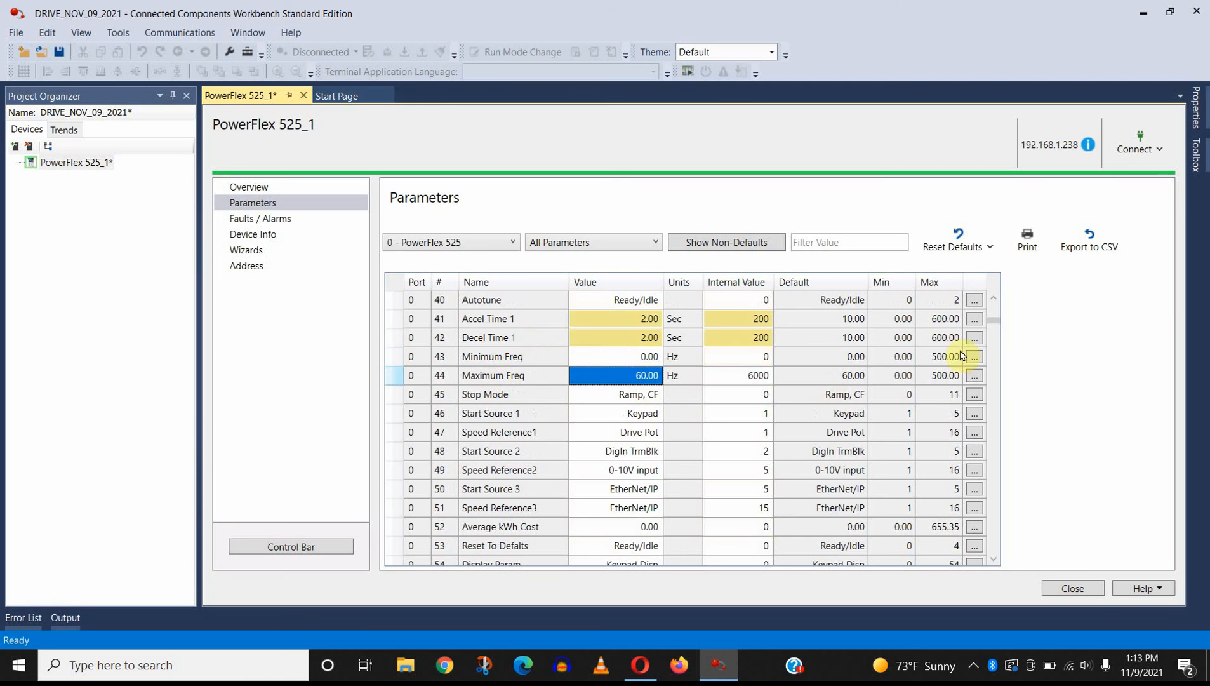
# Step: Launch the PowerFlex 525 Startup Wizard and advance to its Motor Control page, skipping the parameter reset and keeping English as the language
pyautogui.click(246, 252)
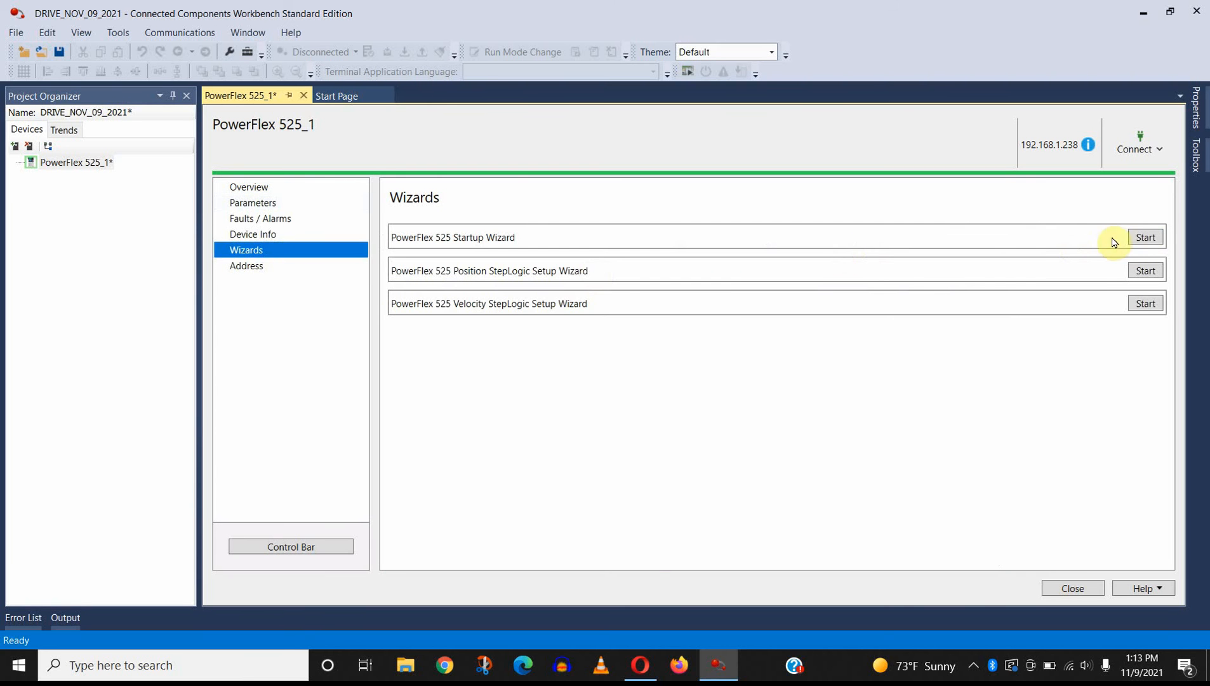
pyautogui.click(1146, 237)
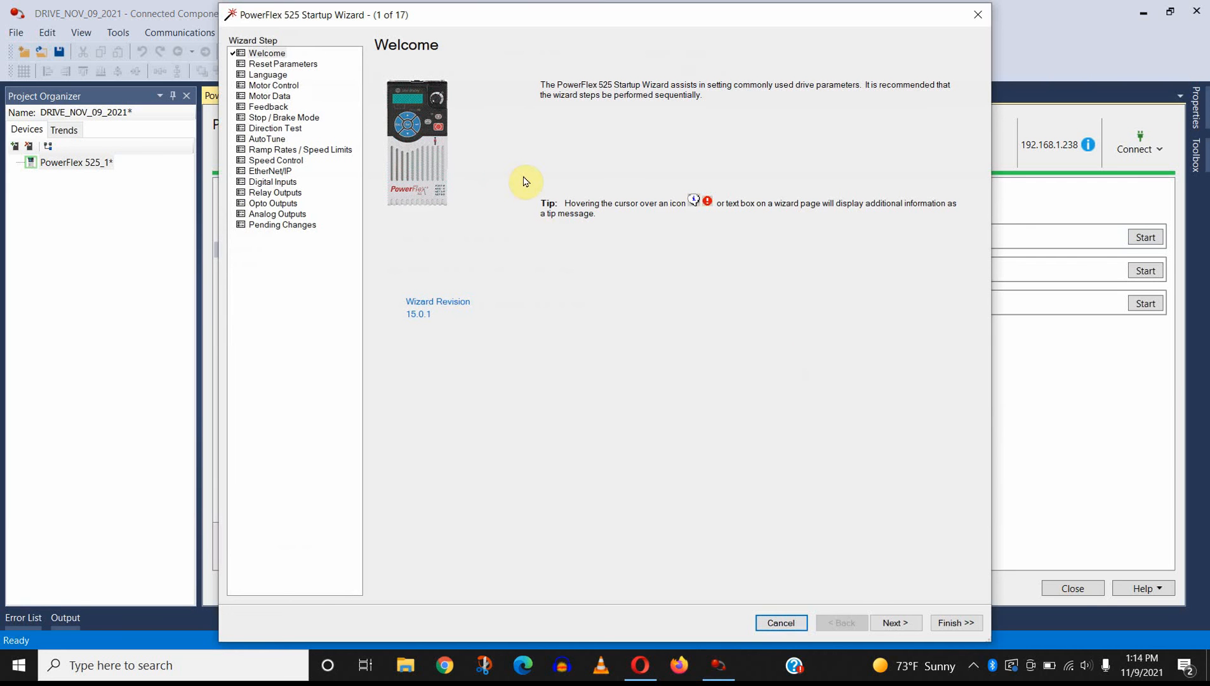
pyautogui.click(891, 622)
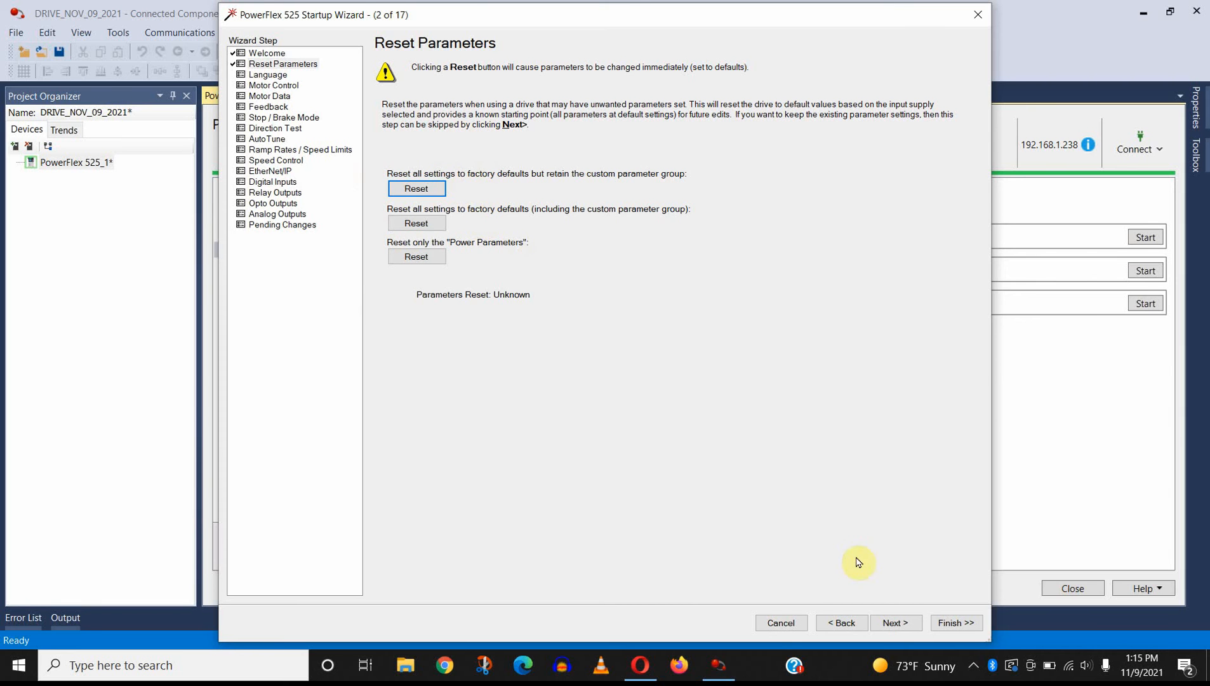
pyautogui.click(892, 622)
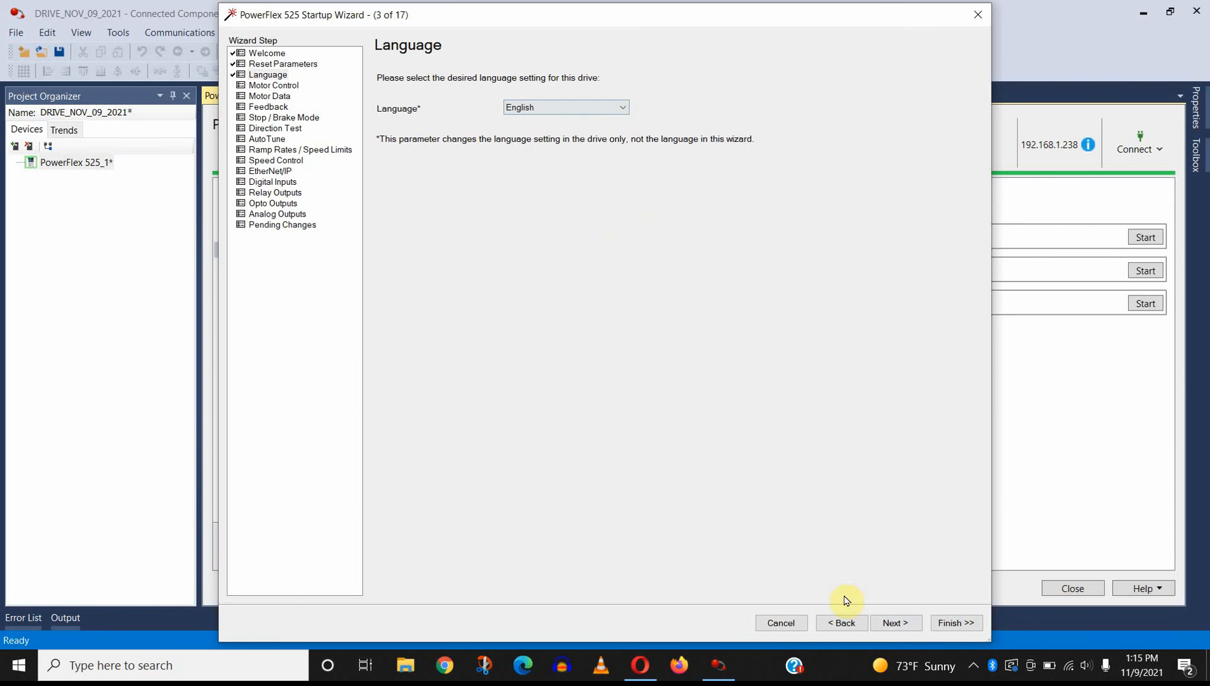
pyautogui.click(895, 622)
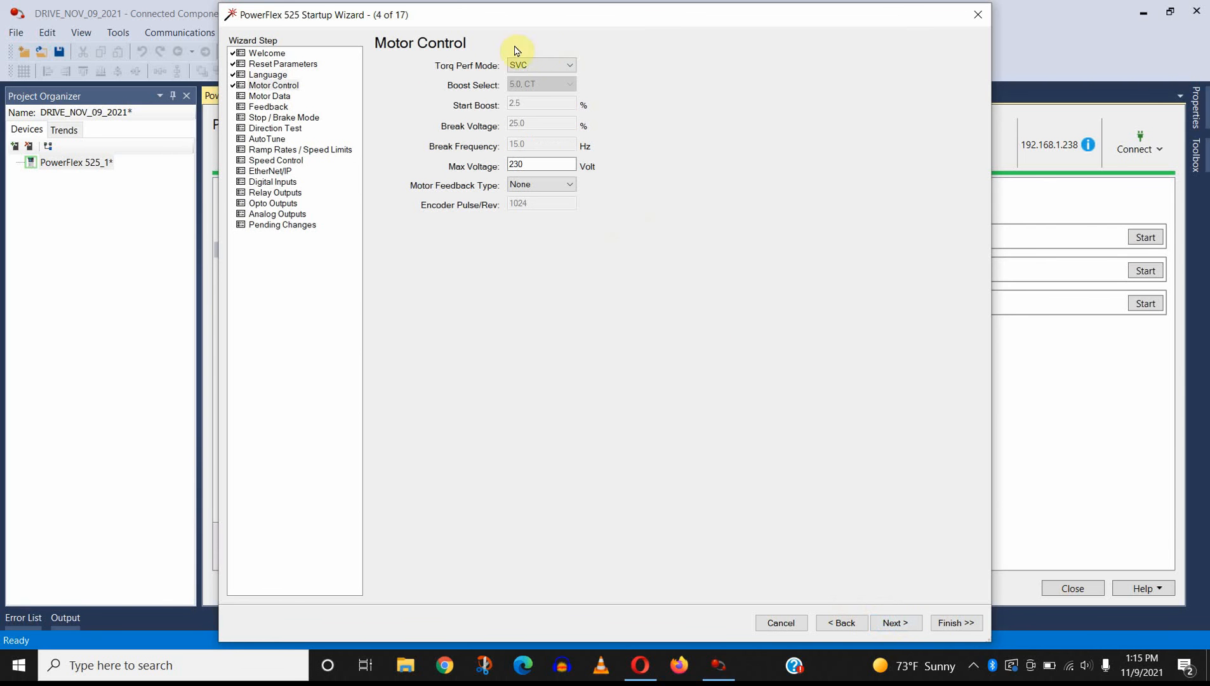
# Step: Change the Max Voltage on the Motor Control page, keeping Torq Perf Mode at SVC, and continue to the Motor Data page
pyautogui.click(532, 68)
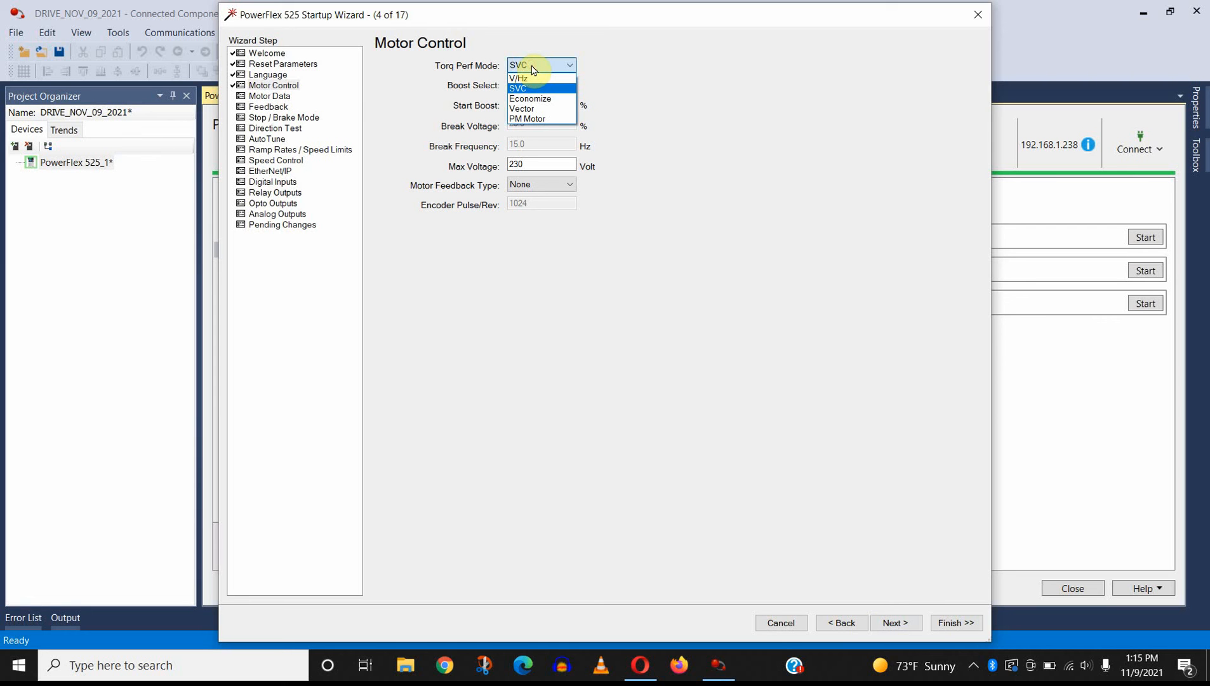
pyautogui.click(624, 60)
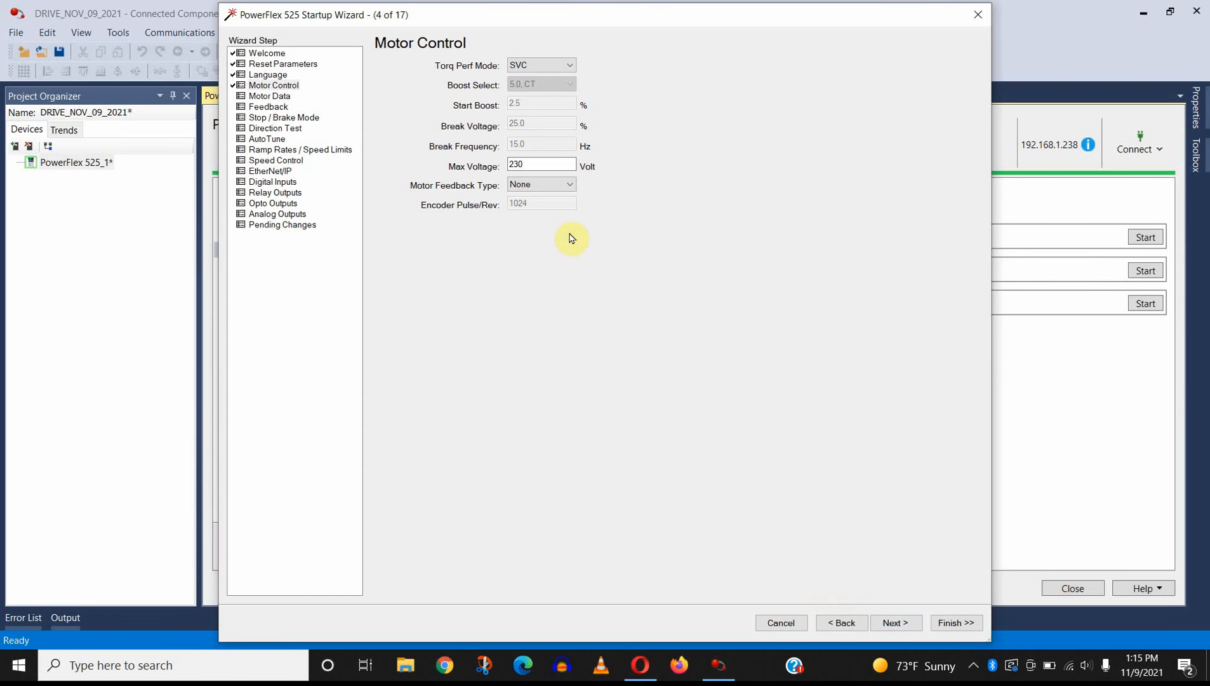
pyautogui.click(545, 159)
pyautogui.moveTo(547, 160); pyautogui.dragTo(504, 168)
pyautogui.write('2')
pyautogui.click(905, 623)
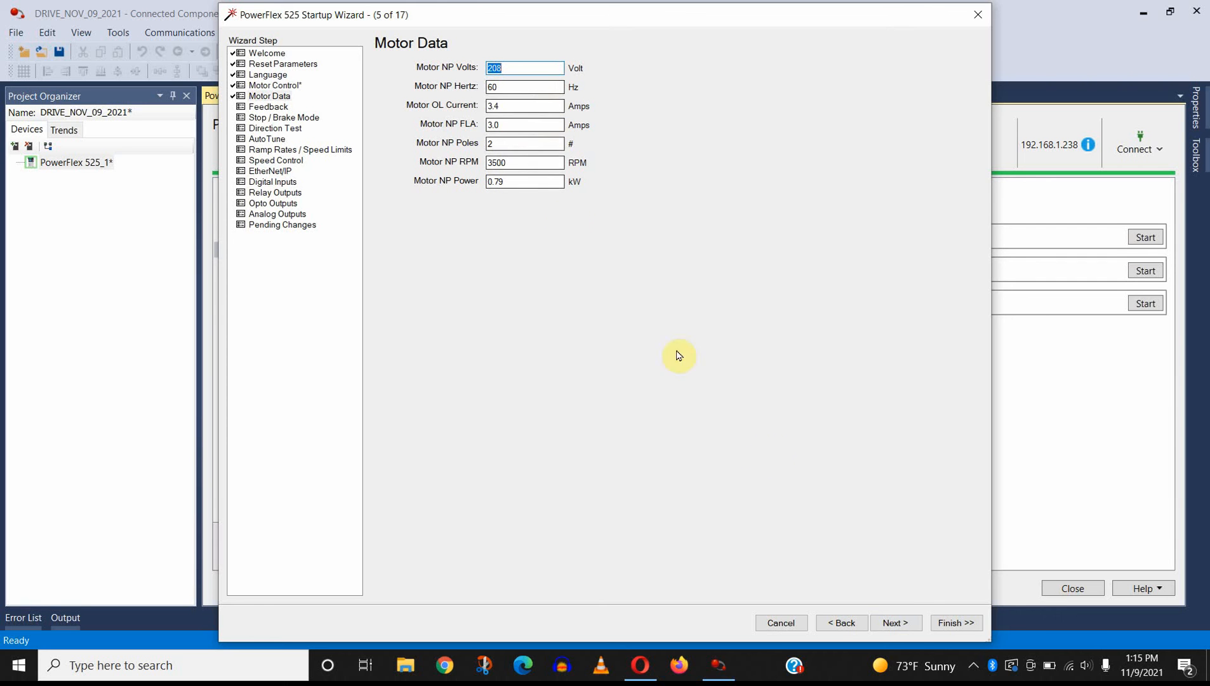
# Step: Advance through the Motor Data, Feedback and Stop / Brake Mode pages to the Direction Test page, keeping their settings
pyautogui.click(897, 620)
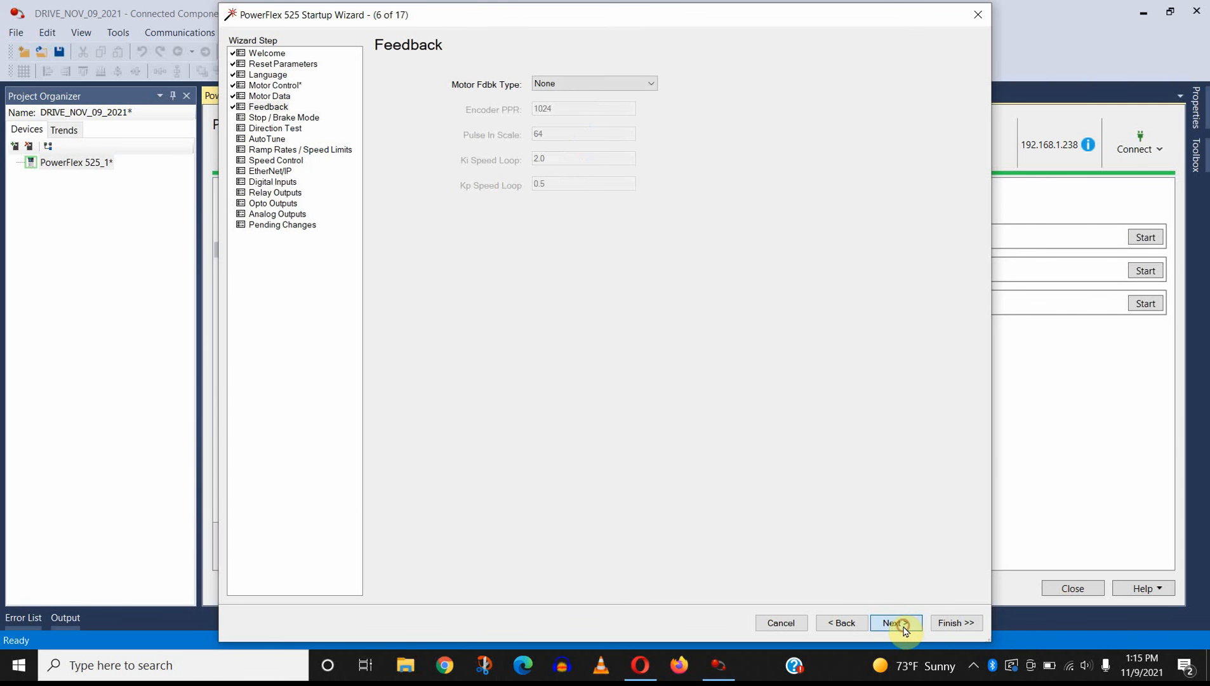
pyautogui.click(905, 628)
pyautogui.click(905, 626)
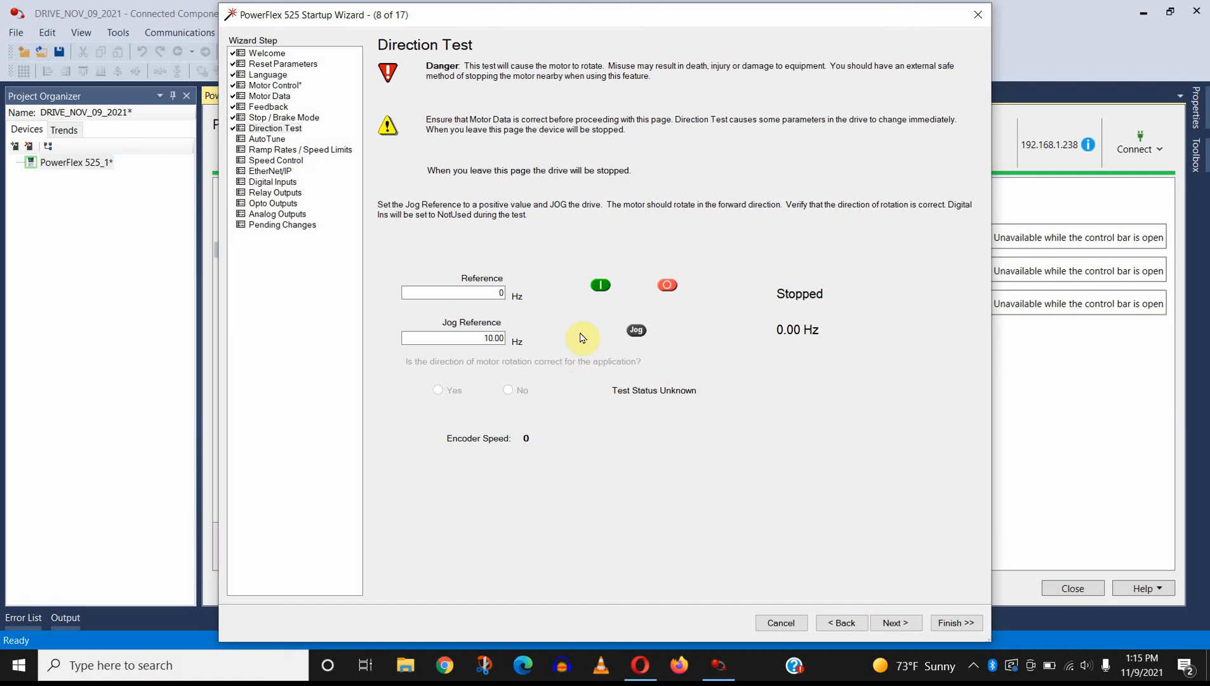
# Step: Start the drive for the direction test, accepting the change of Speed Reference (parameter 47) to 15, stop it and start it again
pyautogui.click(602, 286)
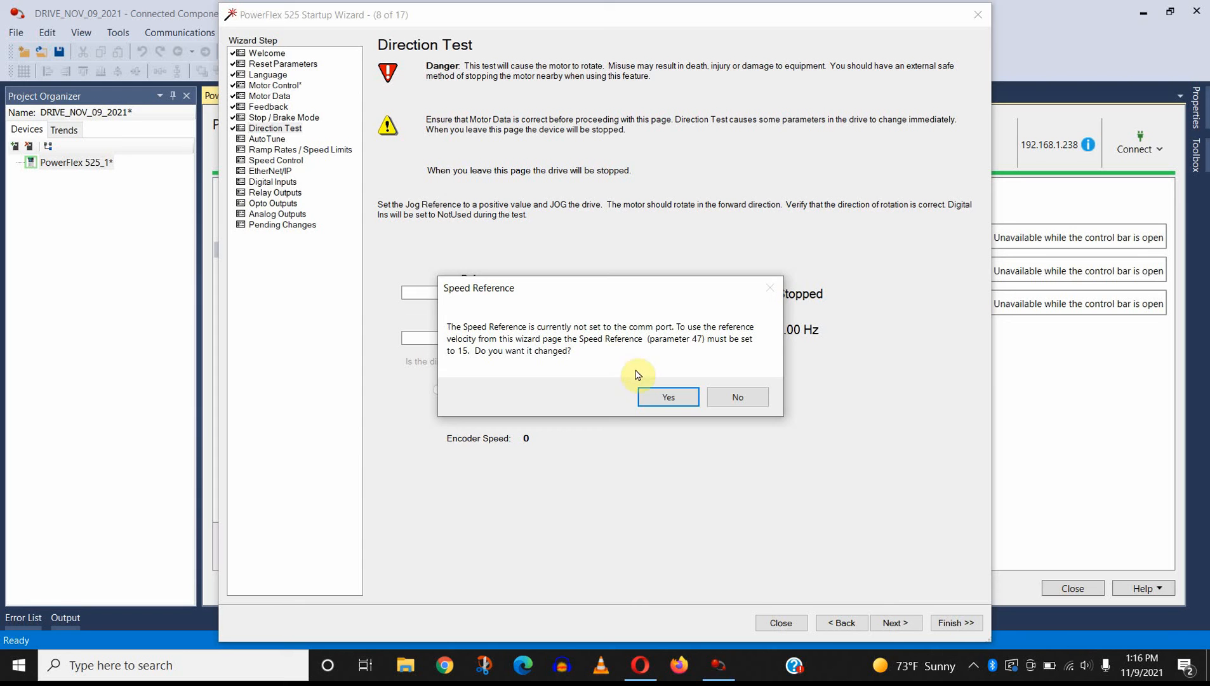
pyautogui.click(651, 396)
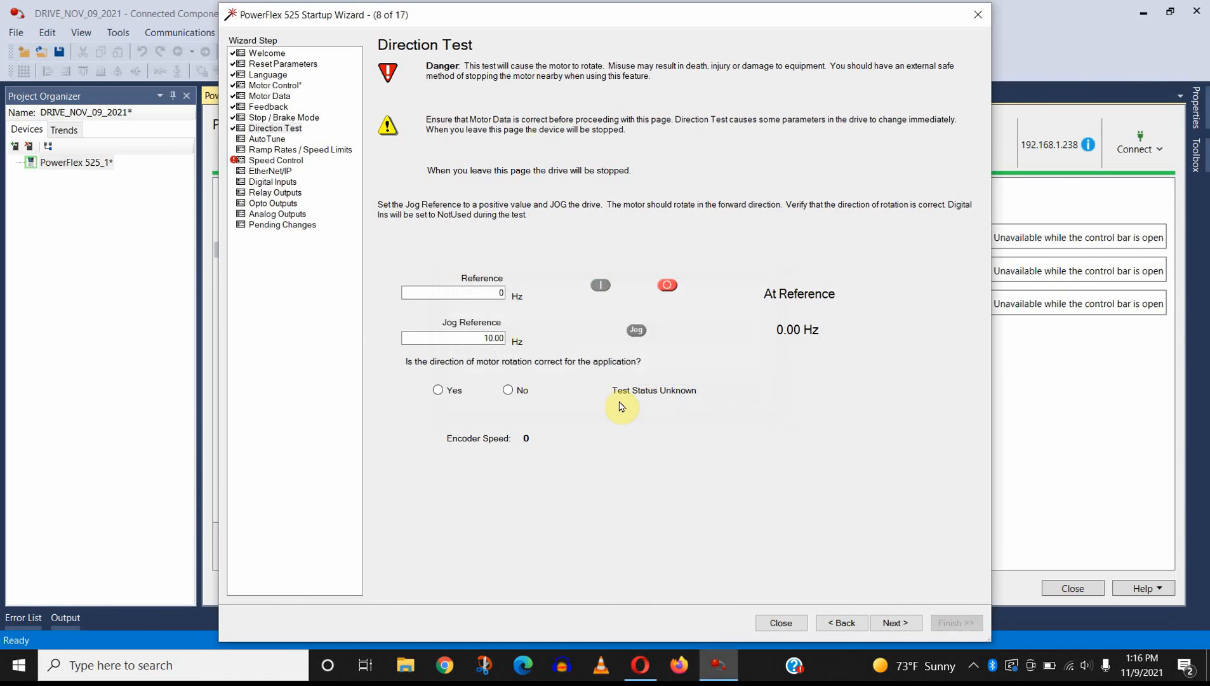
pyautogui.click(668, 287)
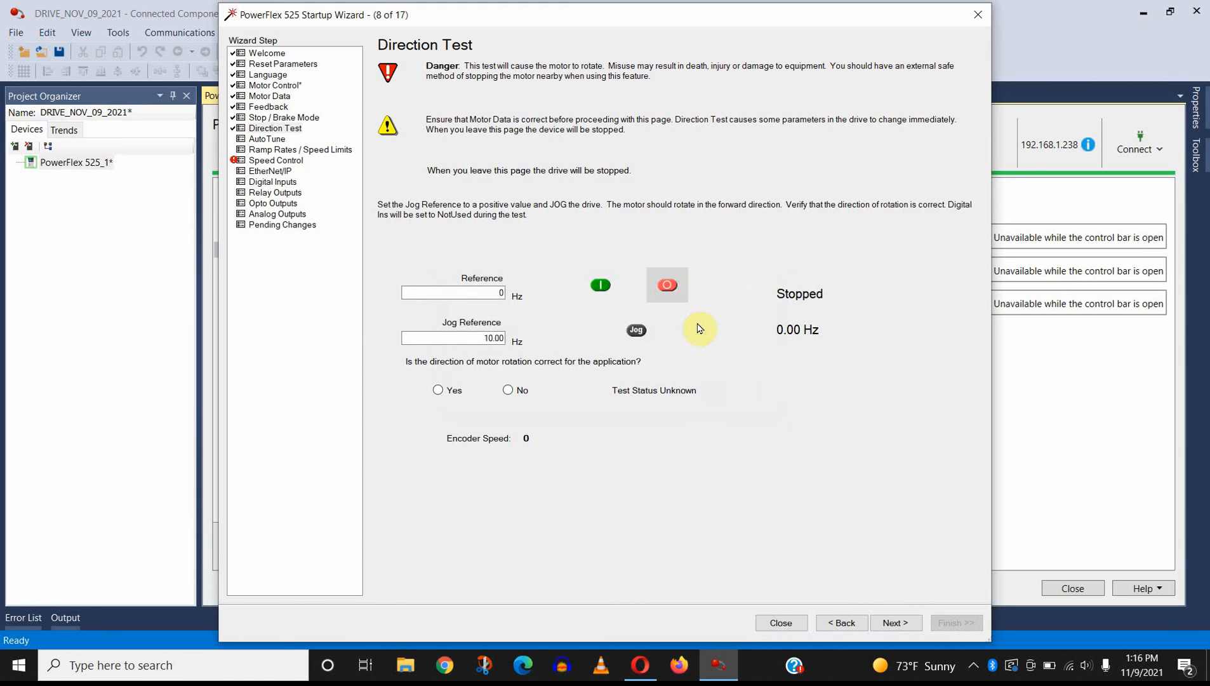
pyautogui.click(601, 287)
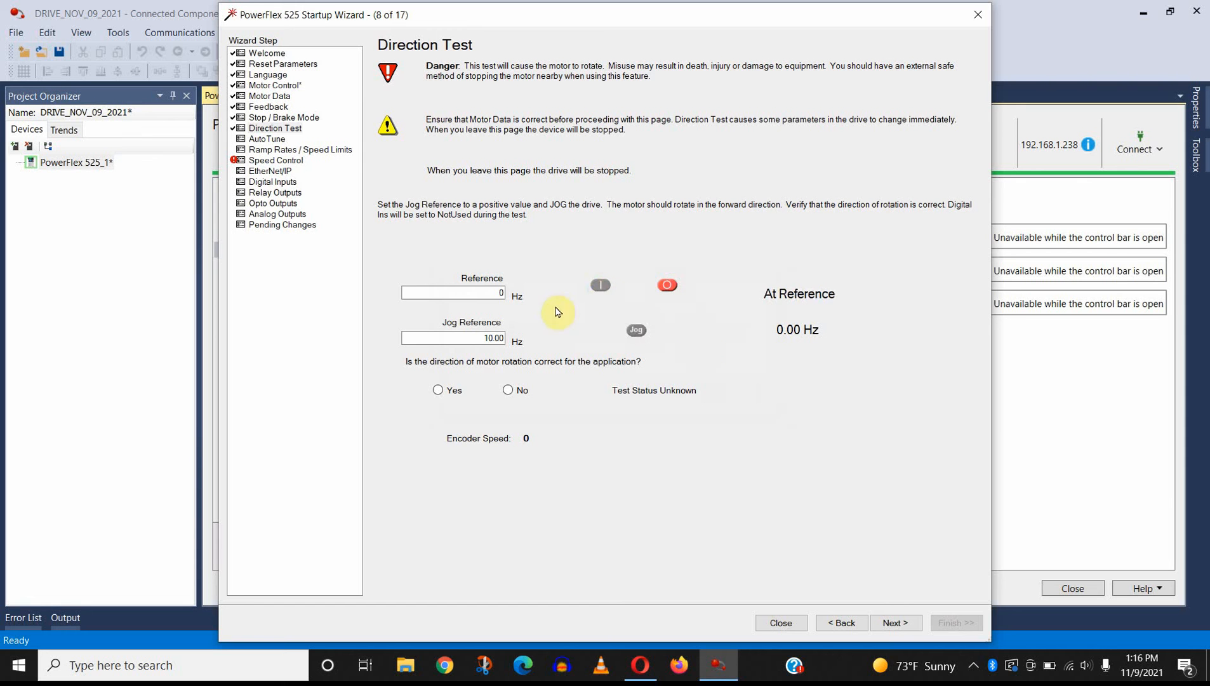
# Step: Run the motor at a Reference of 40 Hz and 50 Hz, return the Reference to 0 Hz and stop the drive
pyautogui.click(495, 293)
pyautogui.write('4')
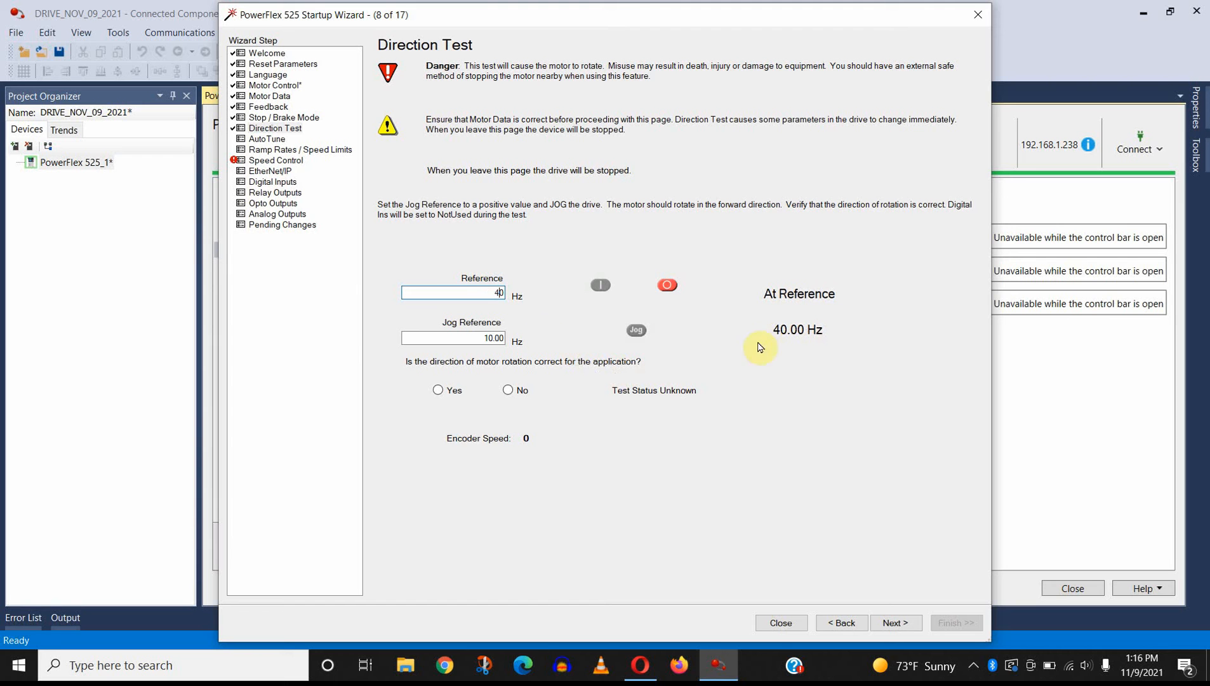
pyautogui.doubleClick(499, 293)
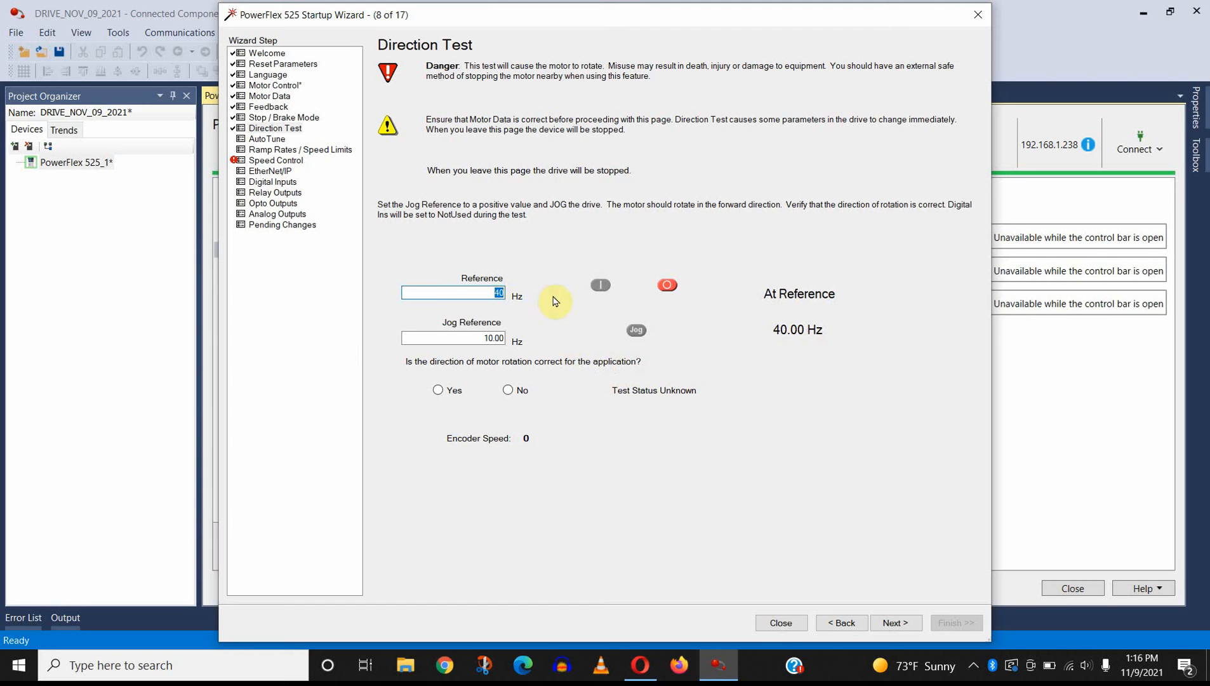
pyautogui.write('50')
pyautogui.doubleClick(499, 293)
pyautogui.write('49')
pyautogui.press('BackSpace')
pyautogui.press('BackSpace')
pyautogui.write('0')
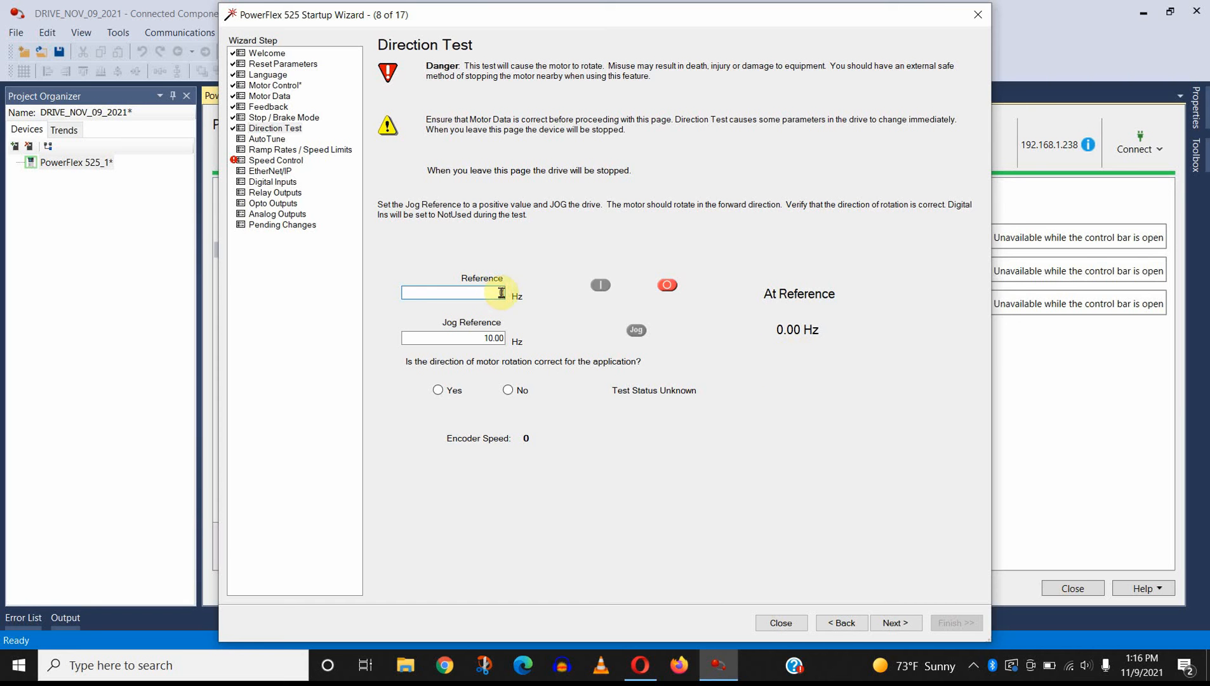
pyautogui.click(667, 289)
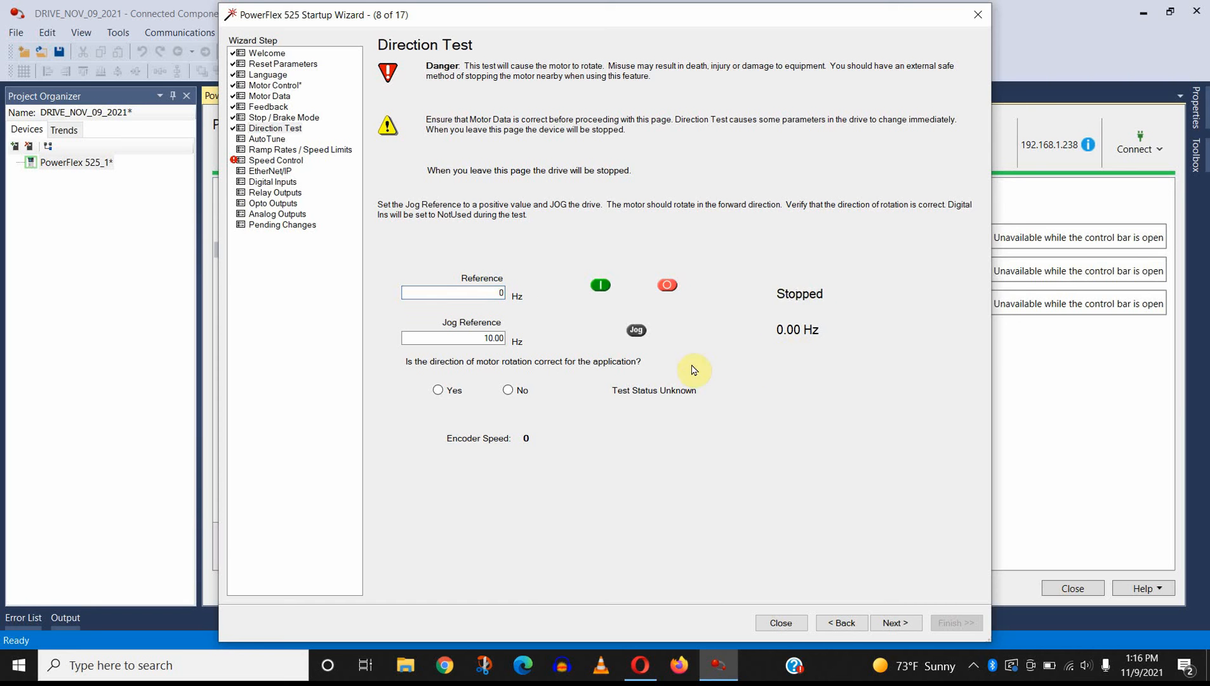
# Step: Jog the motor at the 10 Hz Jog Reference and confirm that its direction of rotation is correct
pyautogui.click(638, 331)
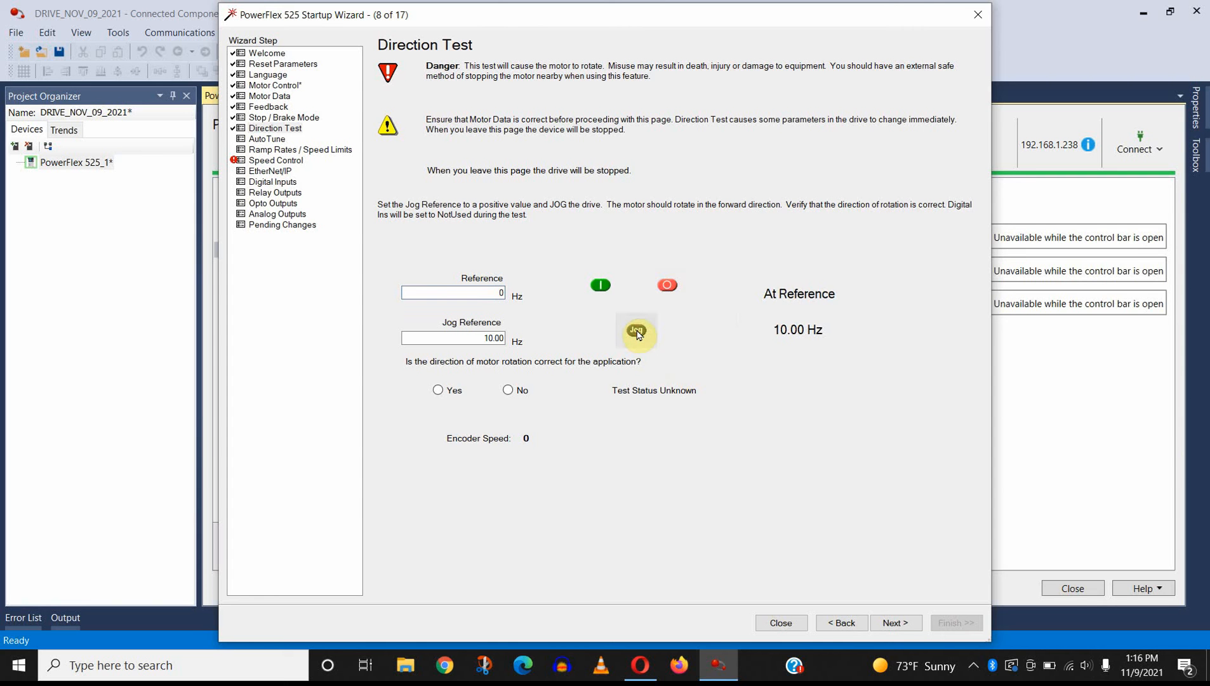
pyautogui.moveTo(637, 331); pyautogui.dragTo(613, 379)
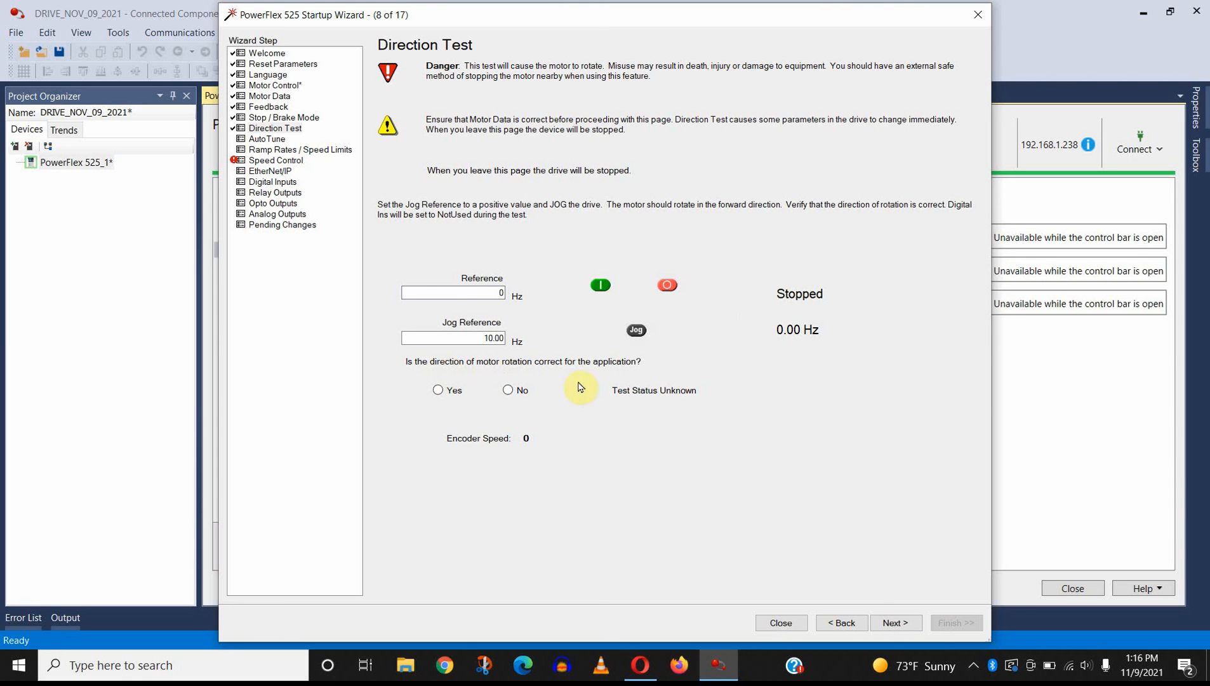
pyautogui.click(439, 391)
# Step: Review the Static Tune and Rotate Tune options on the AutoTune page and continue to Ramp Rates / Speed Limits without tuning
pyautogui.click(893, 623)
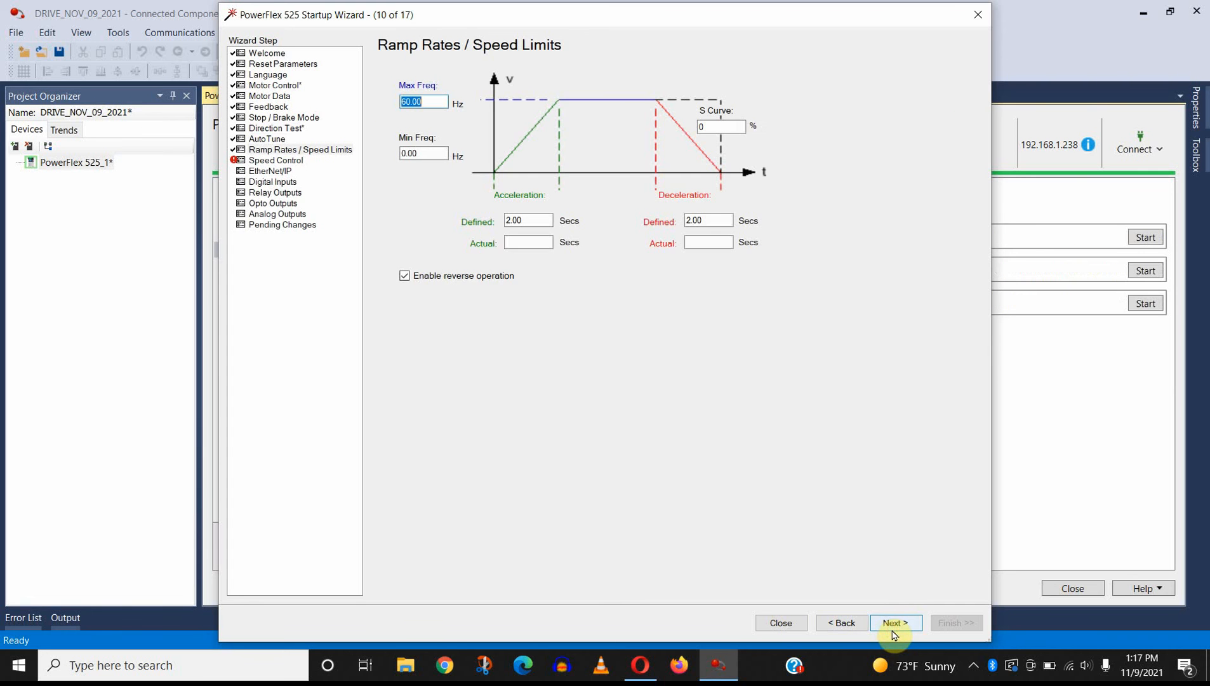
pyautogui.click(851, 621)
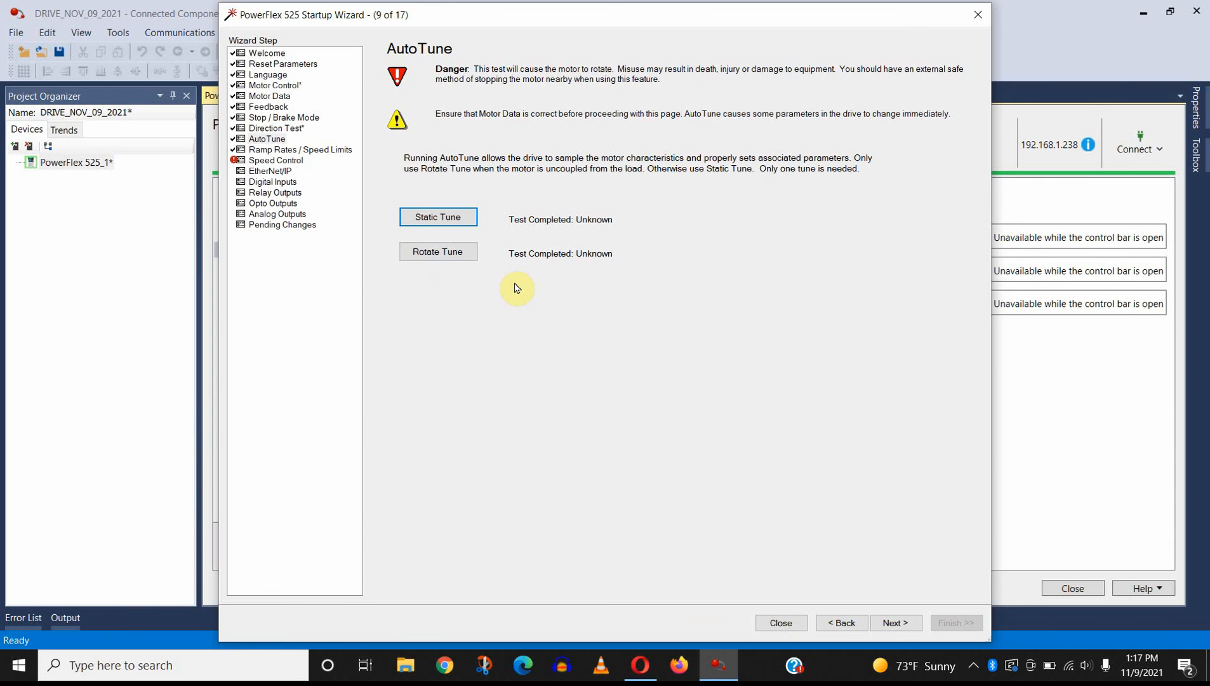
pyautogui.click(895, 623)
# Step: Set Min Freq to 30 Hz, disable reverse operation, set acceleration and deceleration to 5 seconds, and look through the Speed Control page
pyautogui.click(425, 153)
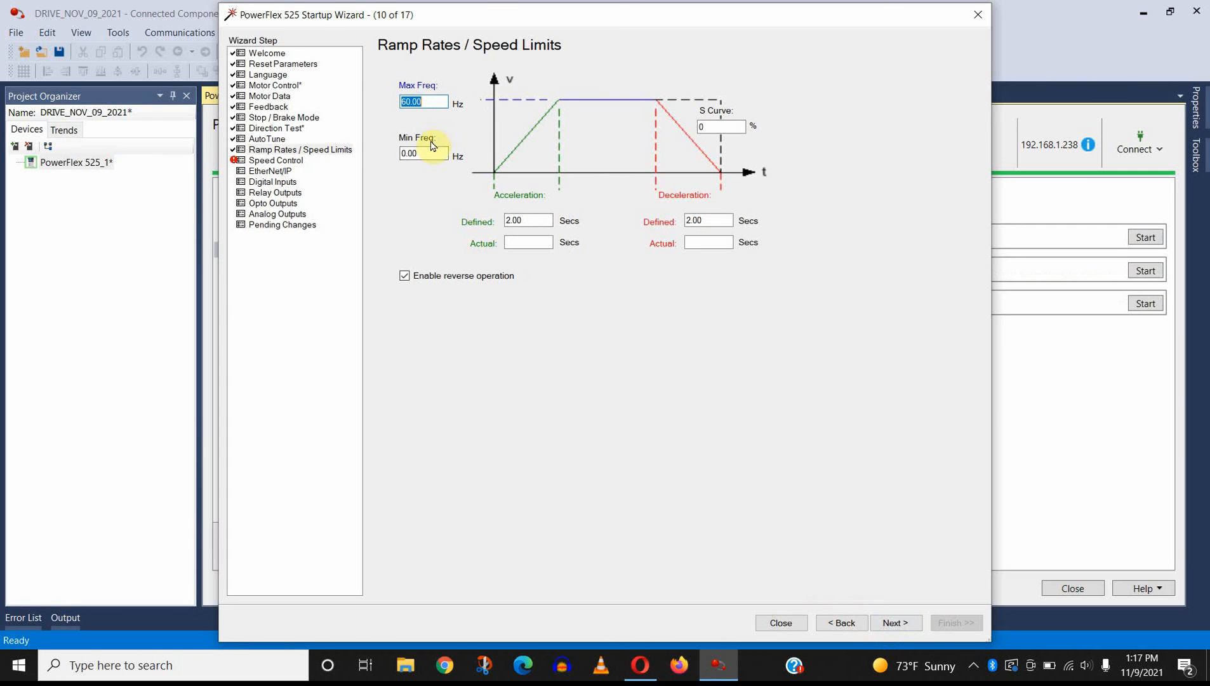
pyautogui.write('30')
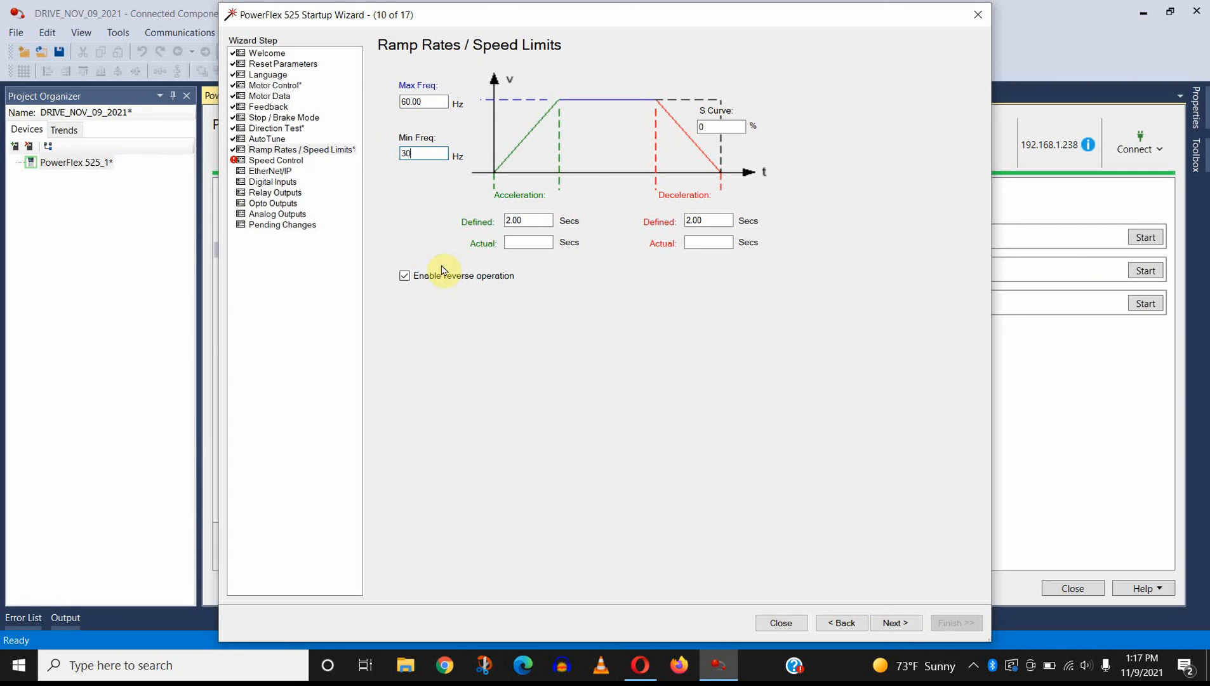
pyautogui.click(447, 278)
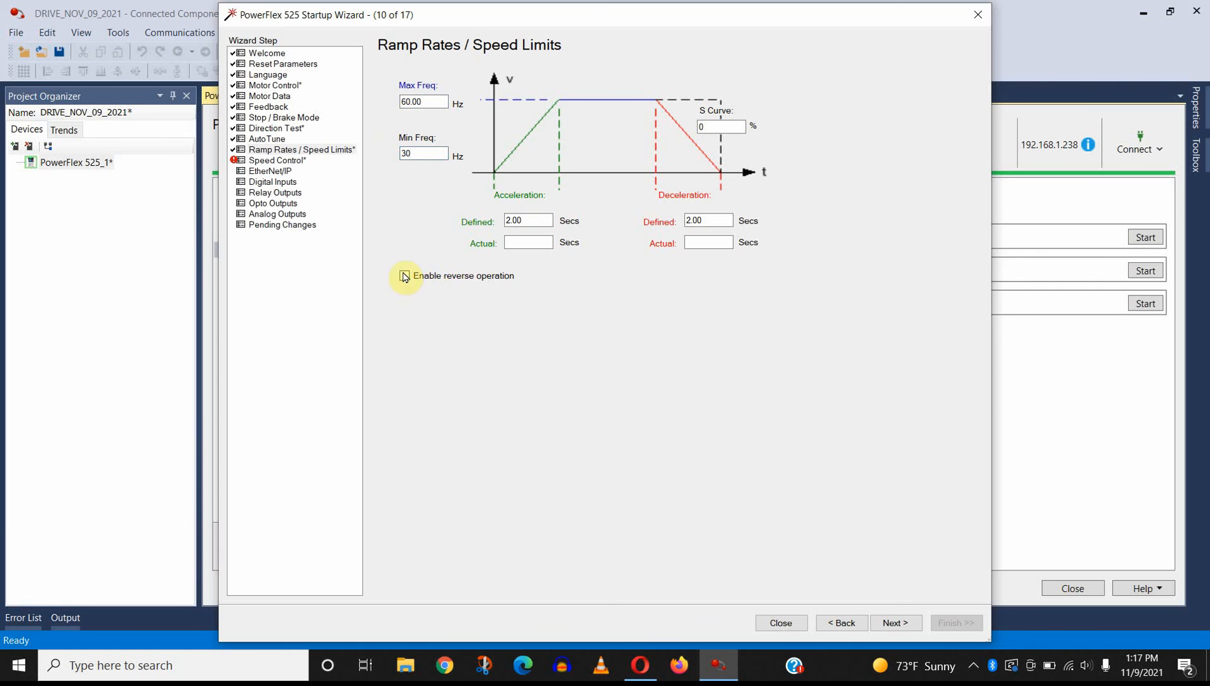
pyautogui.doubleClick(530, 222)
pyautogui.write('5')
pyautogui.doubleClick(716, 219)
pyautogui.write('5')
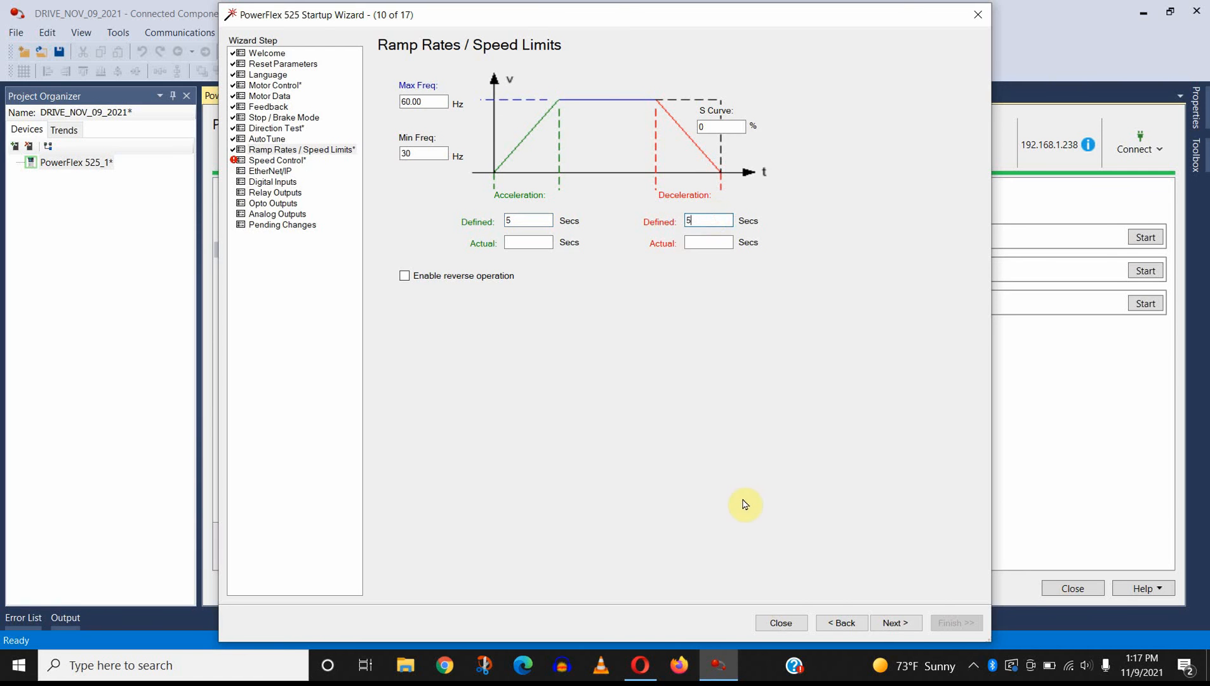
pyautogui.click(893, 624)
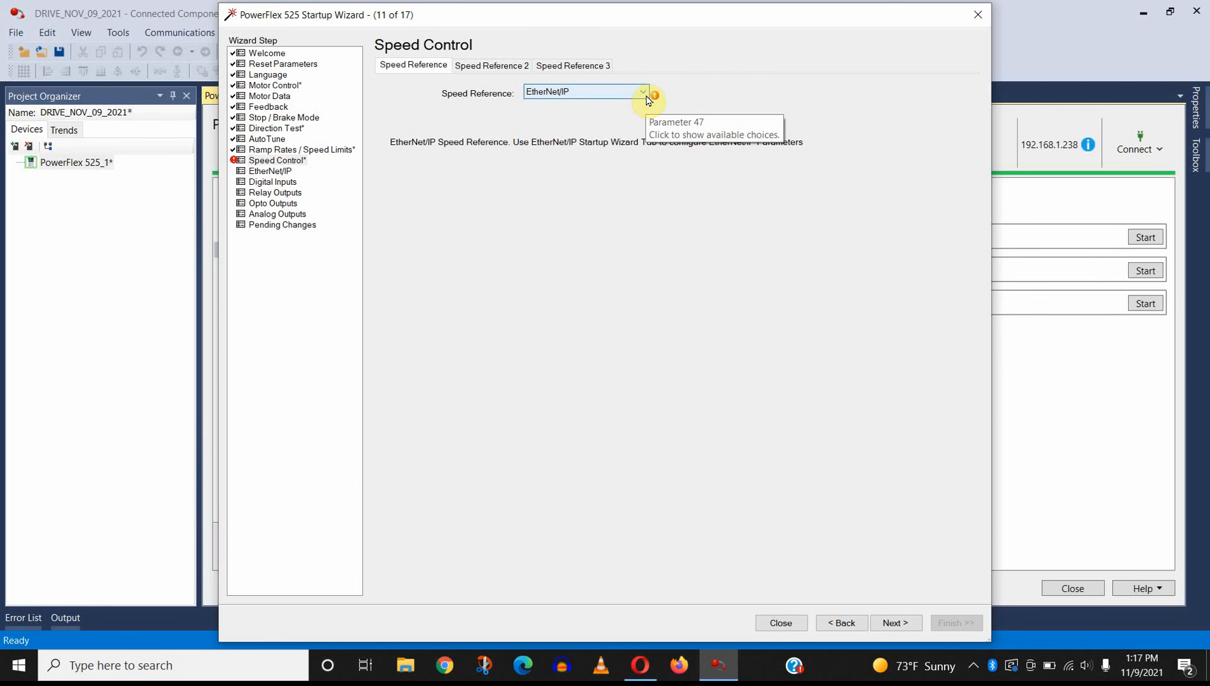
pyautogui.click(580, 69)
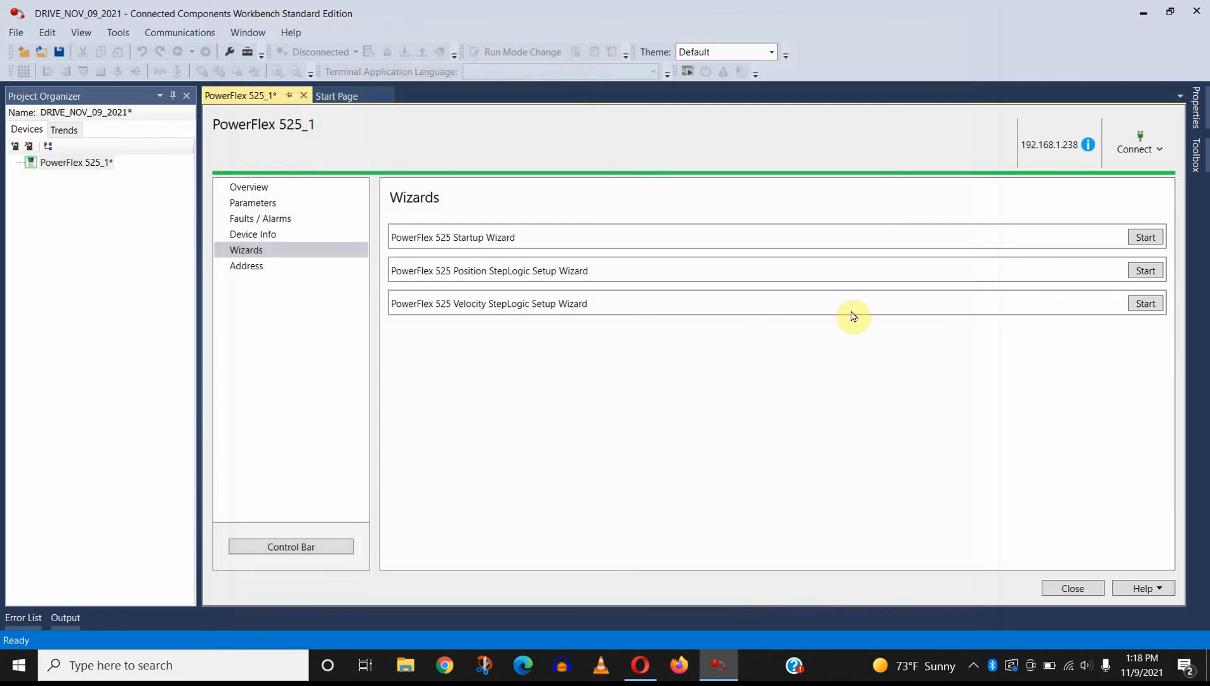
# Step: Return to the drive's parameter list and set Start Source 1 (parameter 46) to Keypad
pyautogui.click(270, 202)
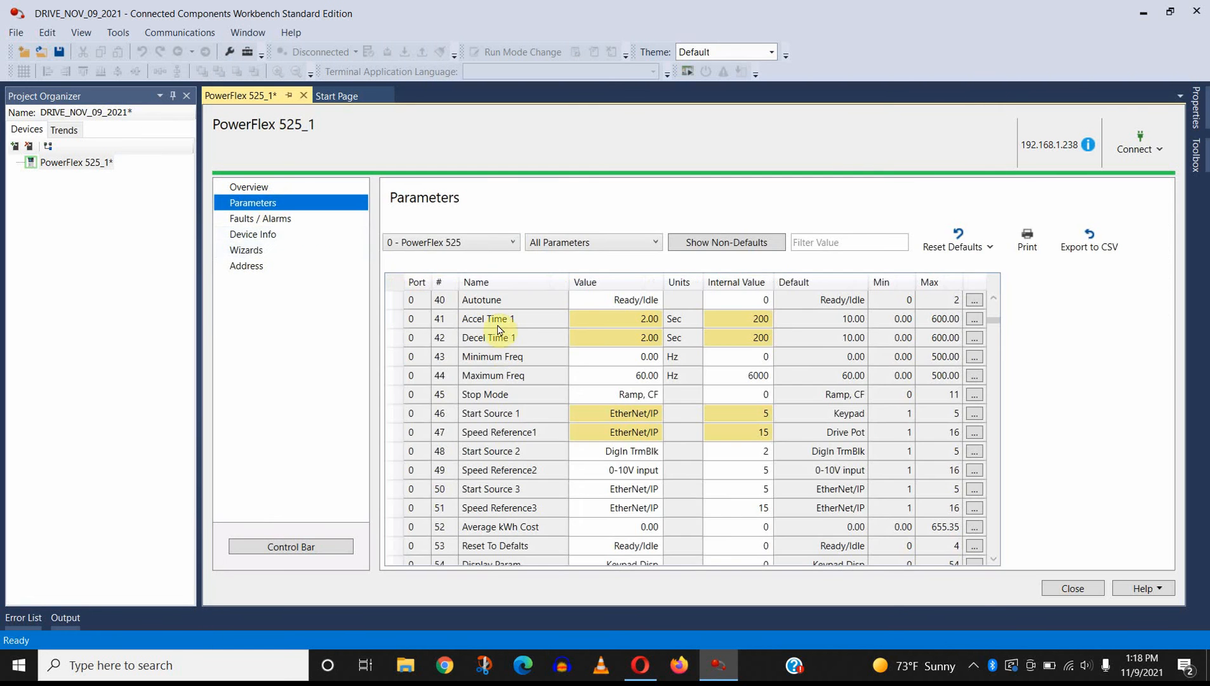
pyautogui.scroll(-1, 487, 370)
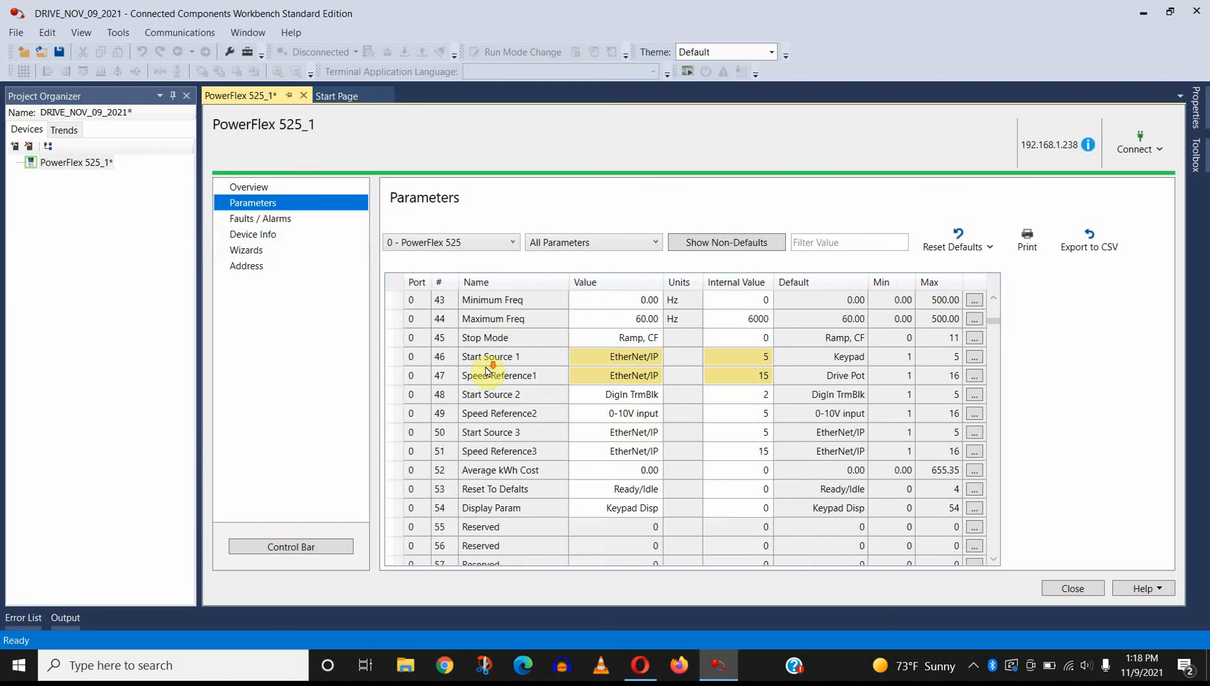
pyautogui.click(658, 362)
pyautogui.click(654, 372)
# Step: Set Speed Reference1 (parameter 47) to Drive Pot
pyautogui.doubleClick(660, 381)
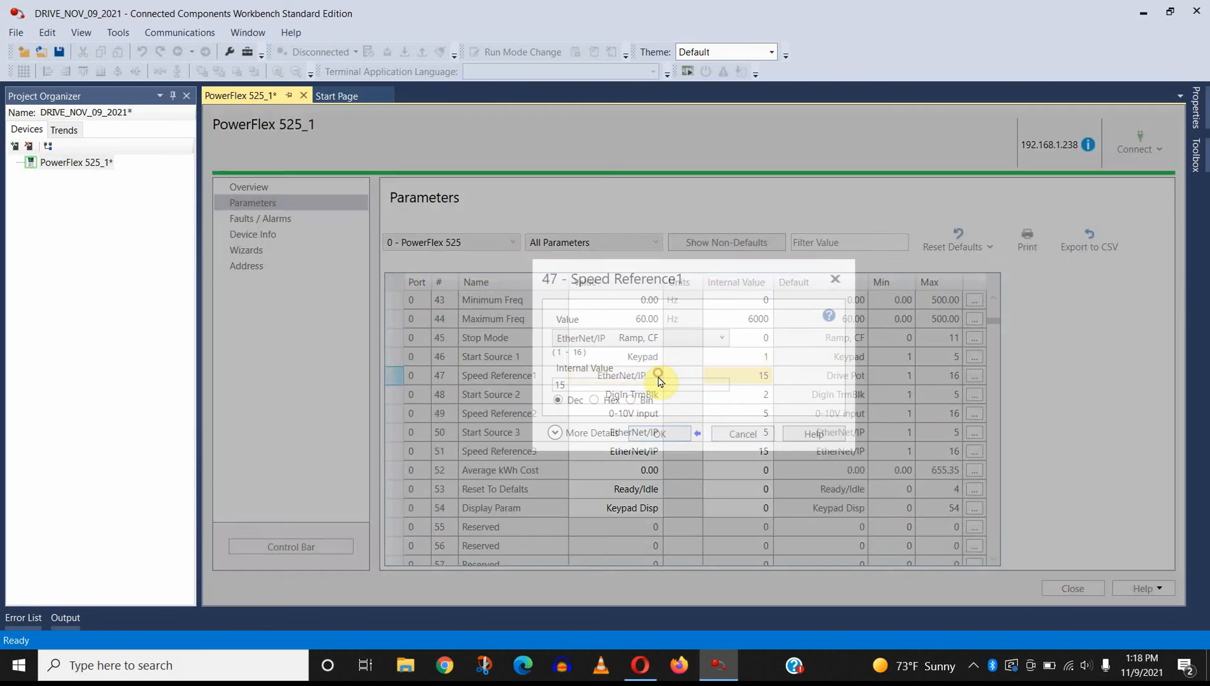
pyautogui.click(740, 433)
pyautogui.click(656, 376)
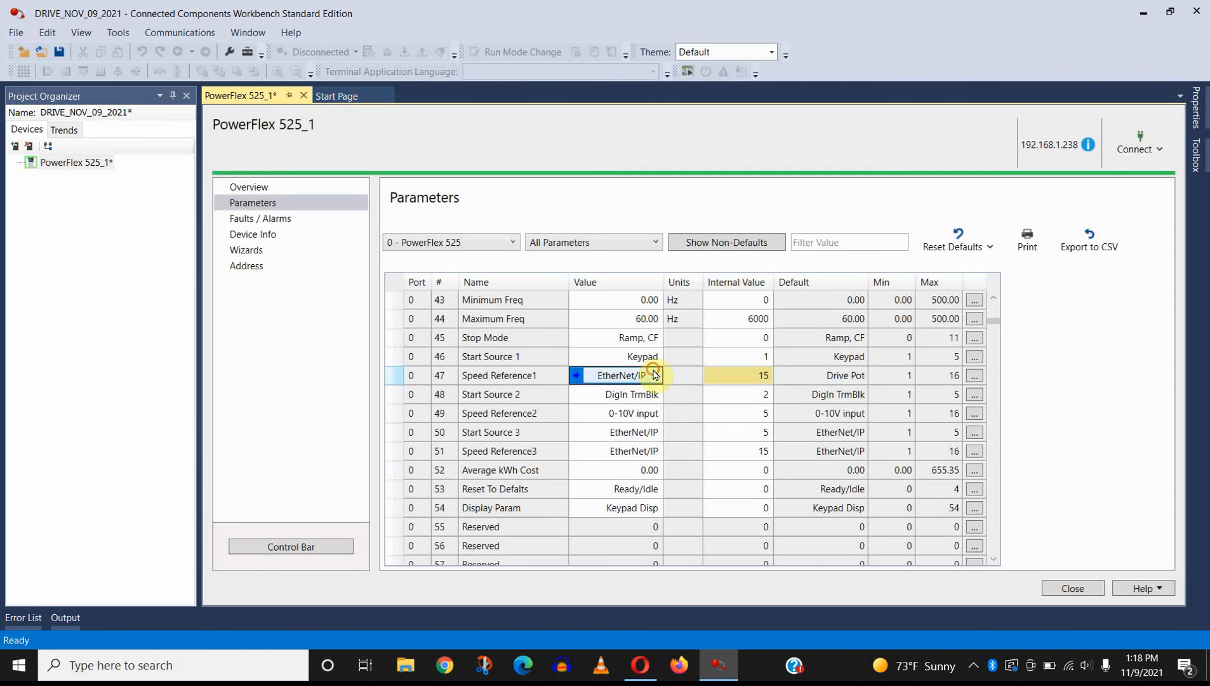
pyautogui.click(656, 376)
pyautogui.scroll(3, 650, 391)
pyautogui.click(648, 394)
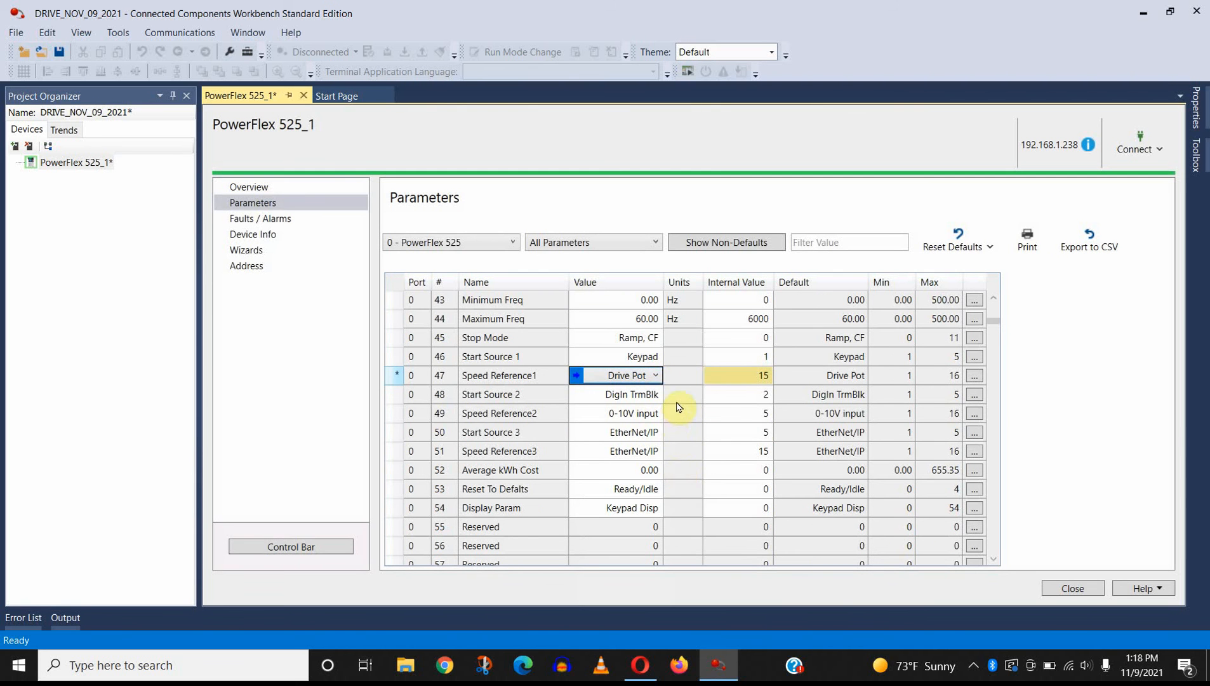
pyautogui.scroll(1, 678, 407)
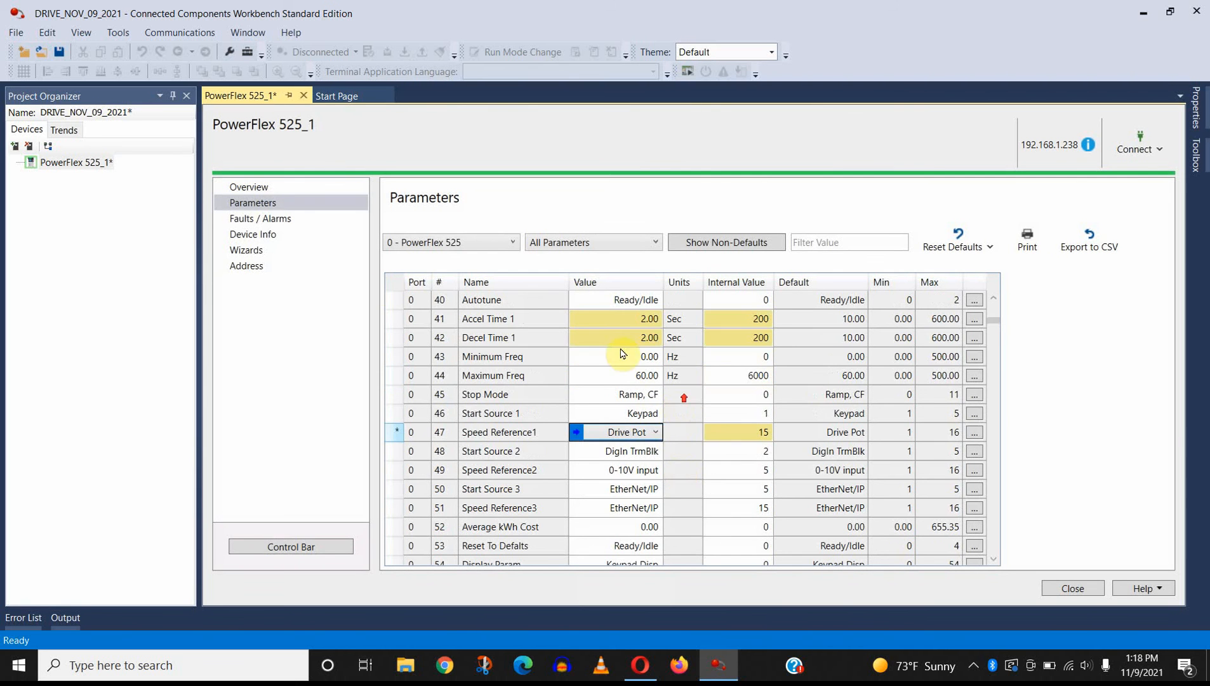
# Step: Relaunch the PowerFlex 525 Startup Wizard and advance to the Ramp Rates / Speed Limits page, skipping the direction test and autotune
pyautogui.click(274, 190)
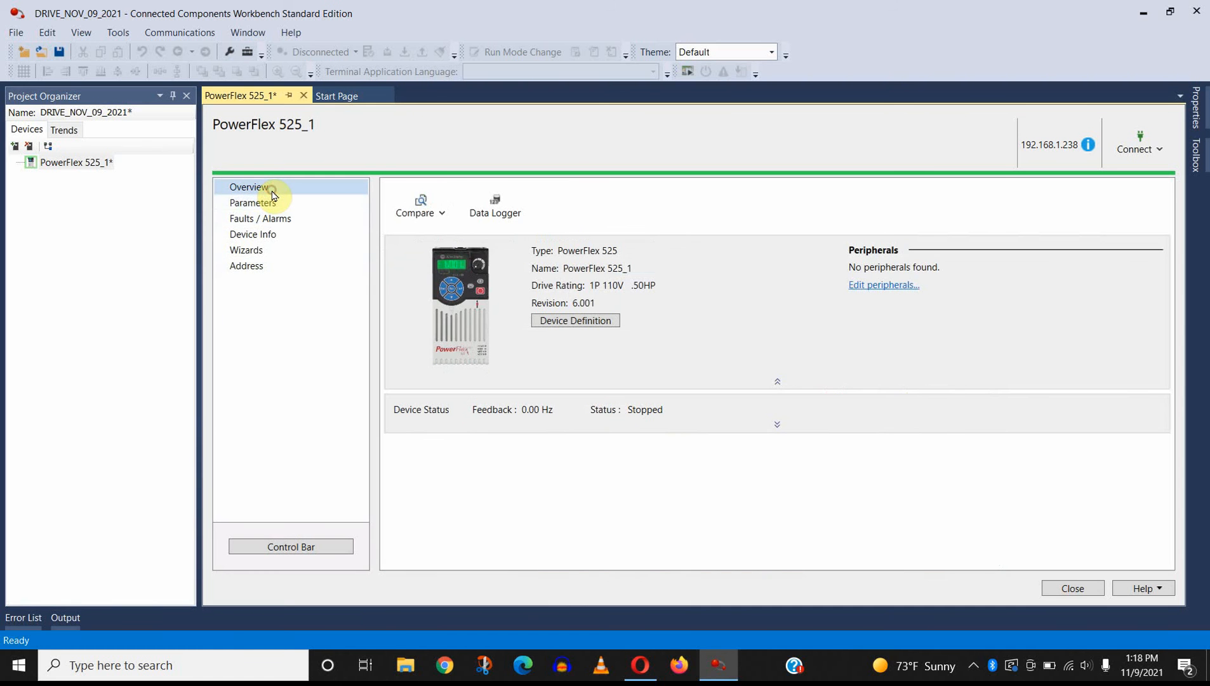
pyautogui.click(277, 250)
pyautogui.click(1141, 237)
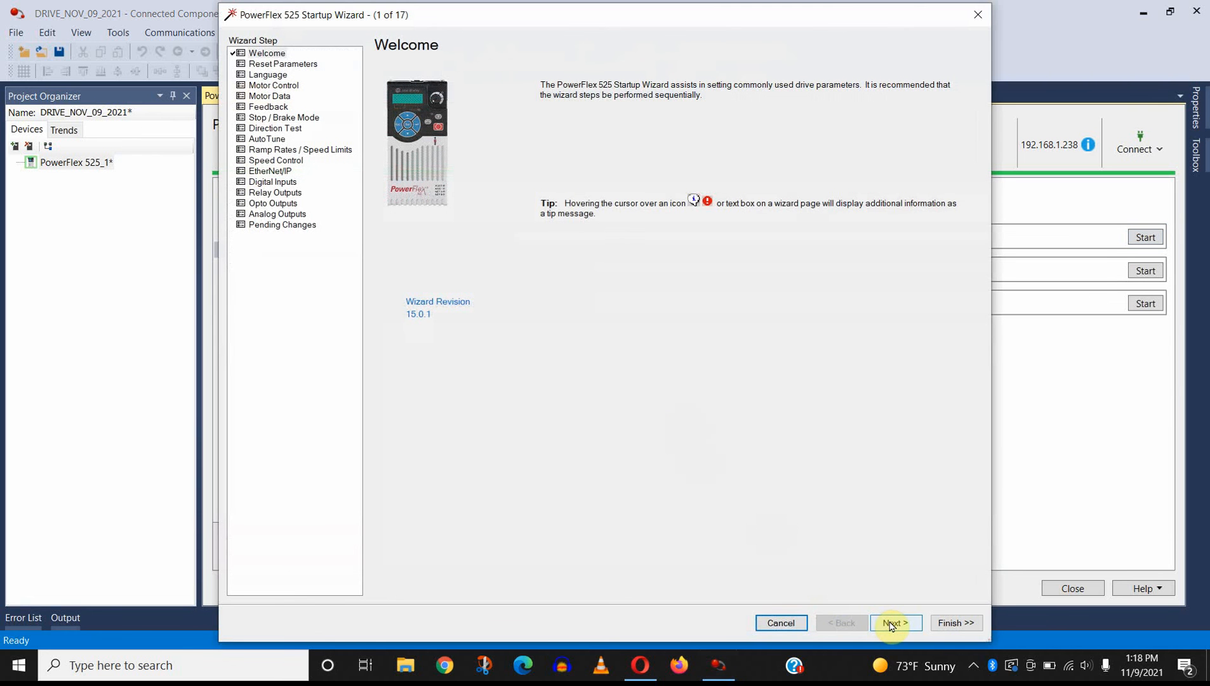
pyautogui.click(895, 622)
pyautogui.click(896, 623)
pyautogui.click(896, 622)
pyautogui.click(896, 622)
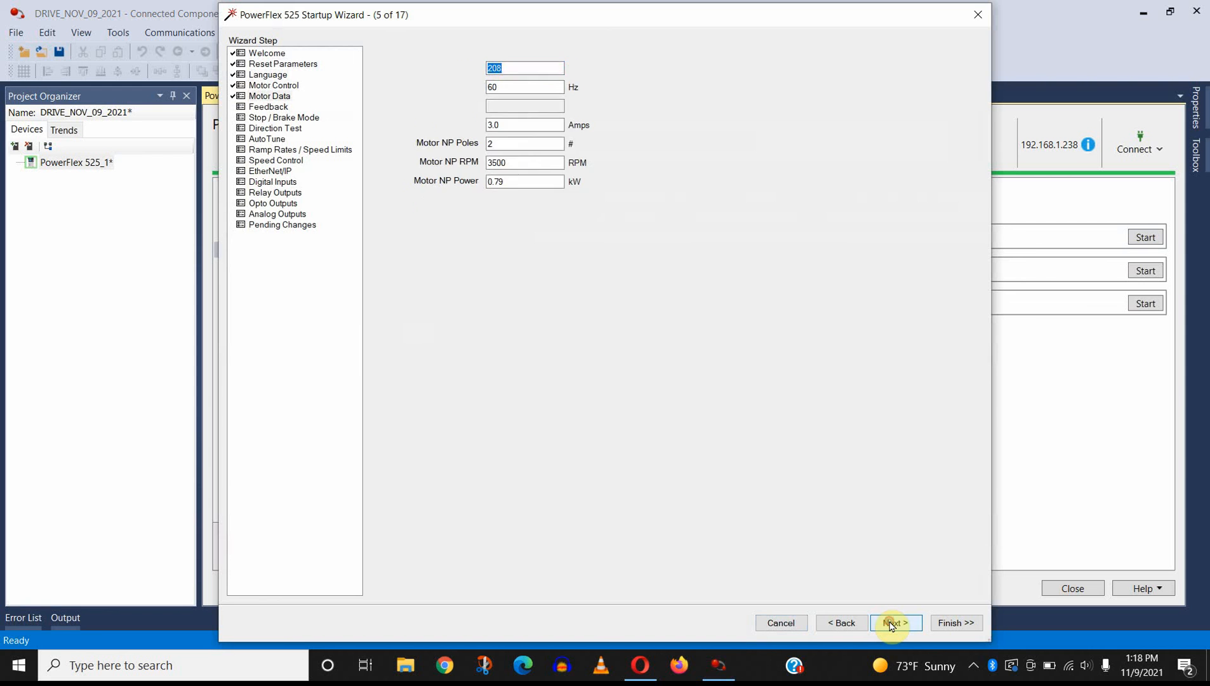
pyautogui.click(892, 625)
pyautogui.click(892, 625)
pyautogui.click(892, 625)
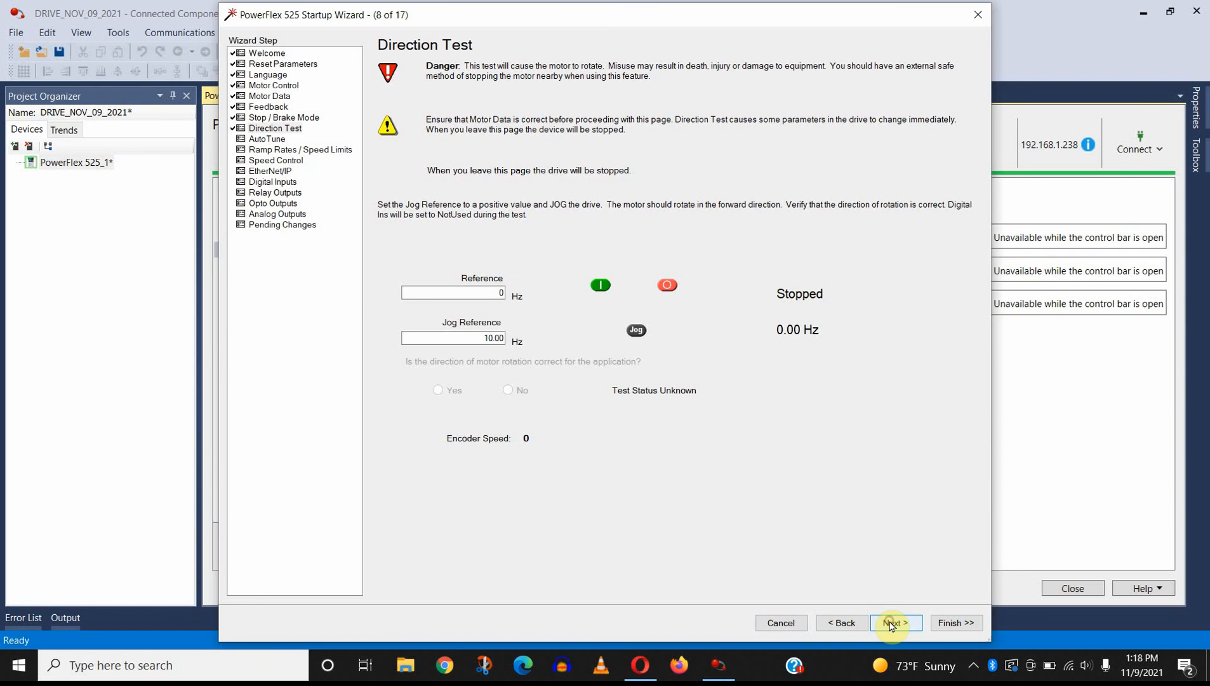
pyautogui.click(892, 624)
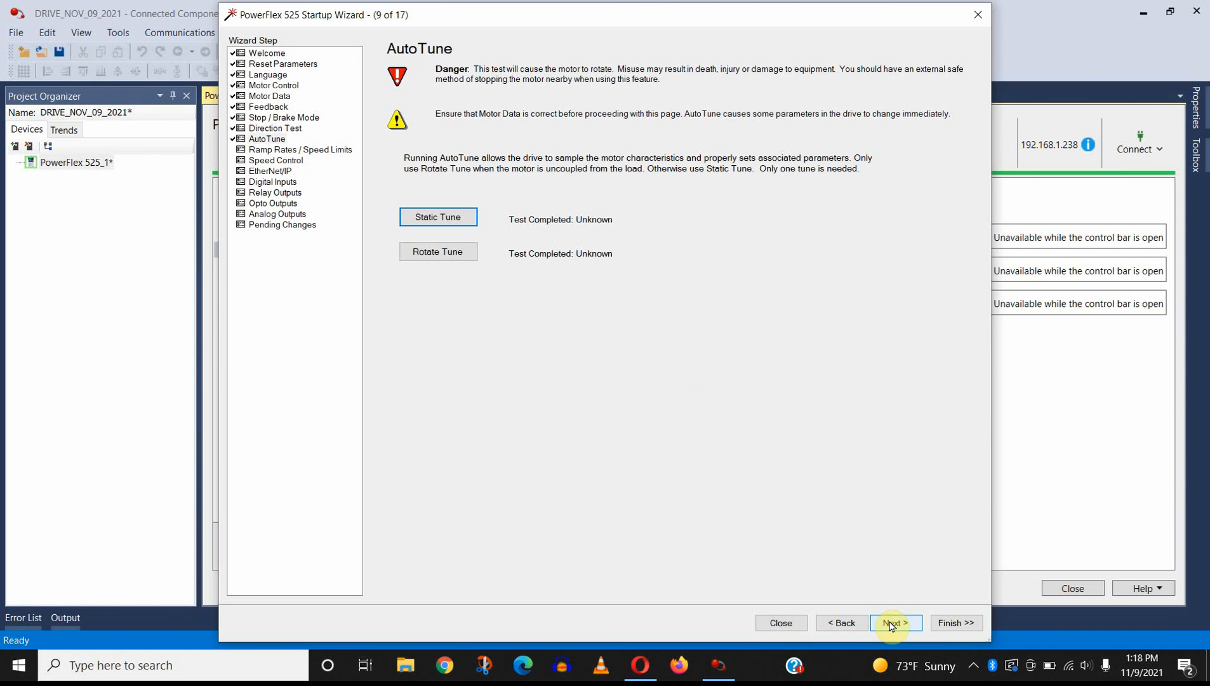
pyautogui.click(891, 625)
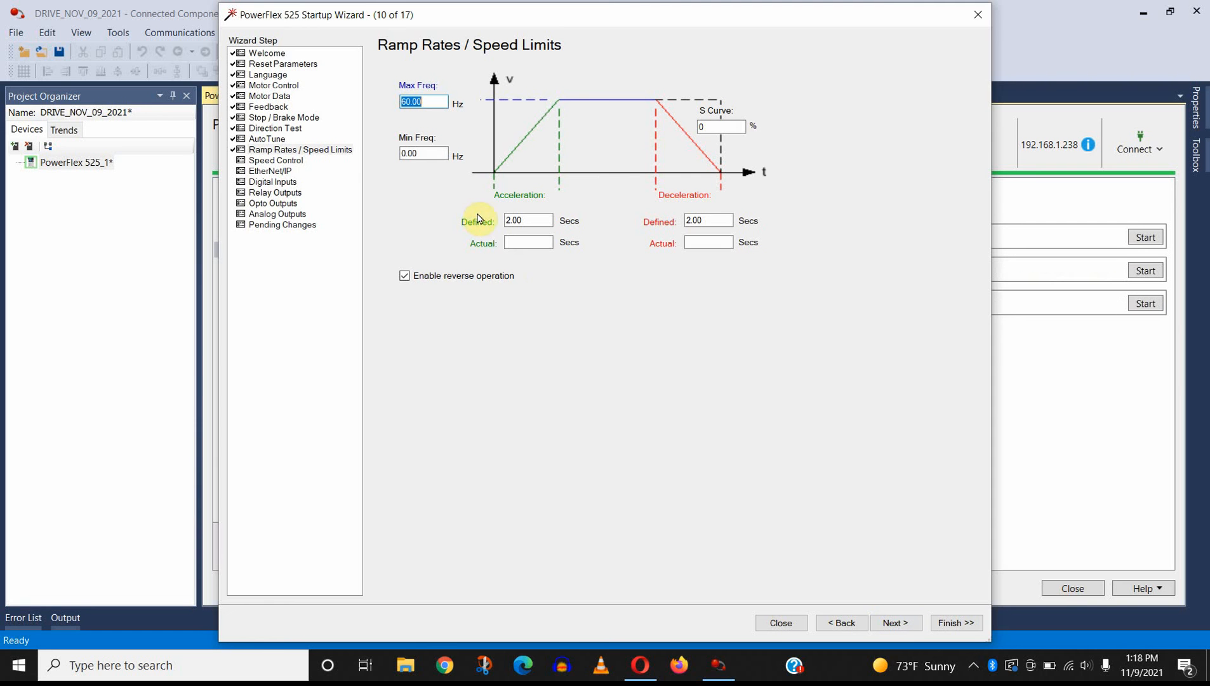
# Step: Enter a 30 Hz Min Freq and 5-second acceleration and deceleration times, with reverse operation disabled
pyautogui.press('Tab')
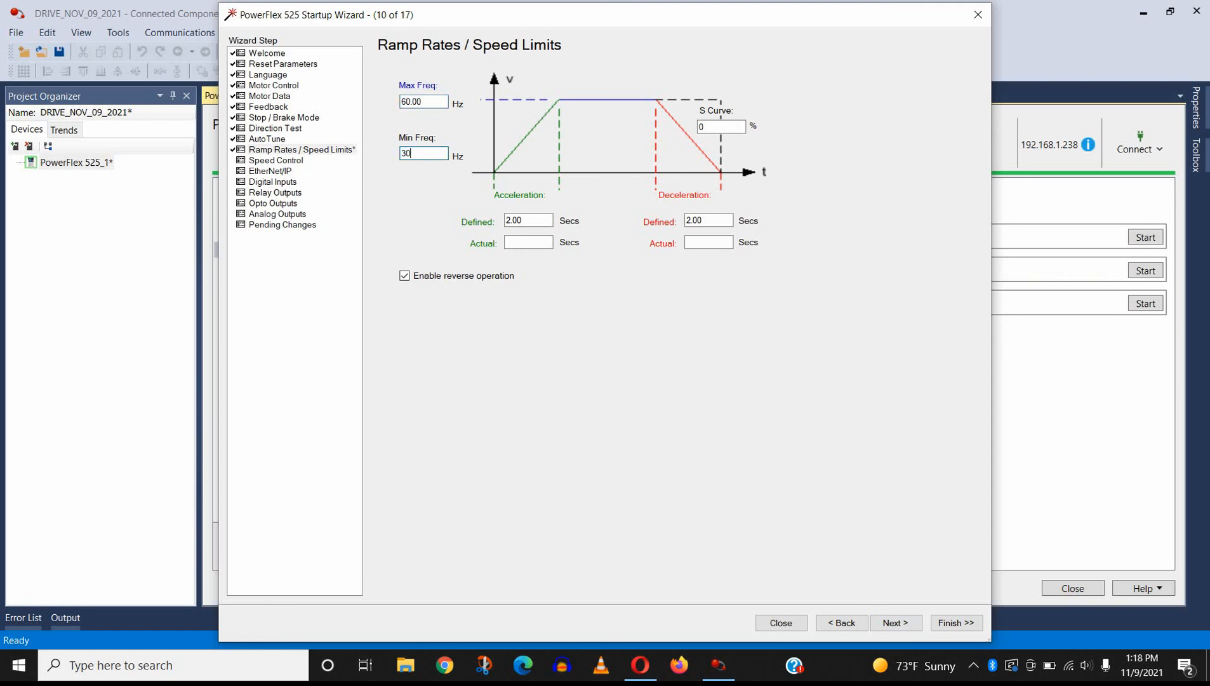
pyautogui.click(416, 276)
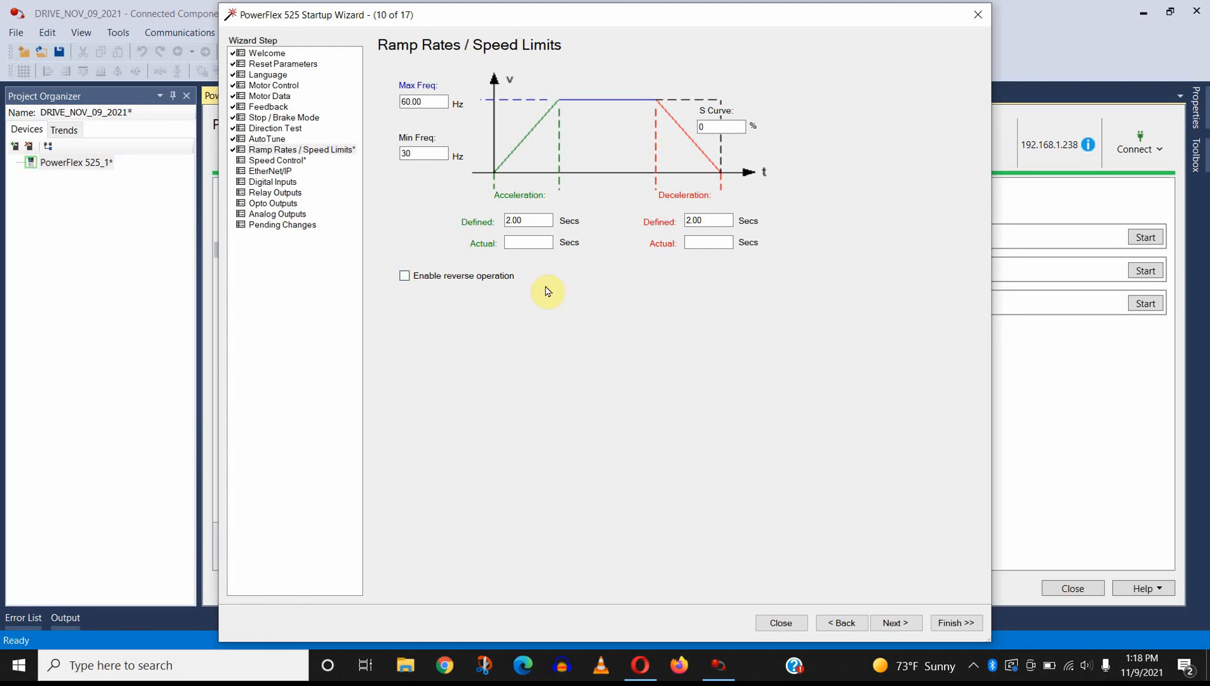
pyautogui.click(534, 221)
pyautogui.doubleClick(534, 221)
pyautogui.write('5')
pyautogui.doubleClick(710, 221)
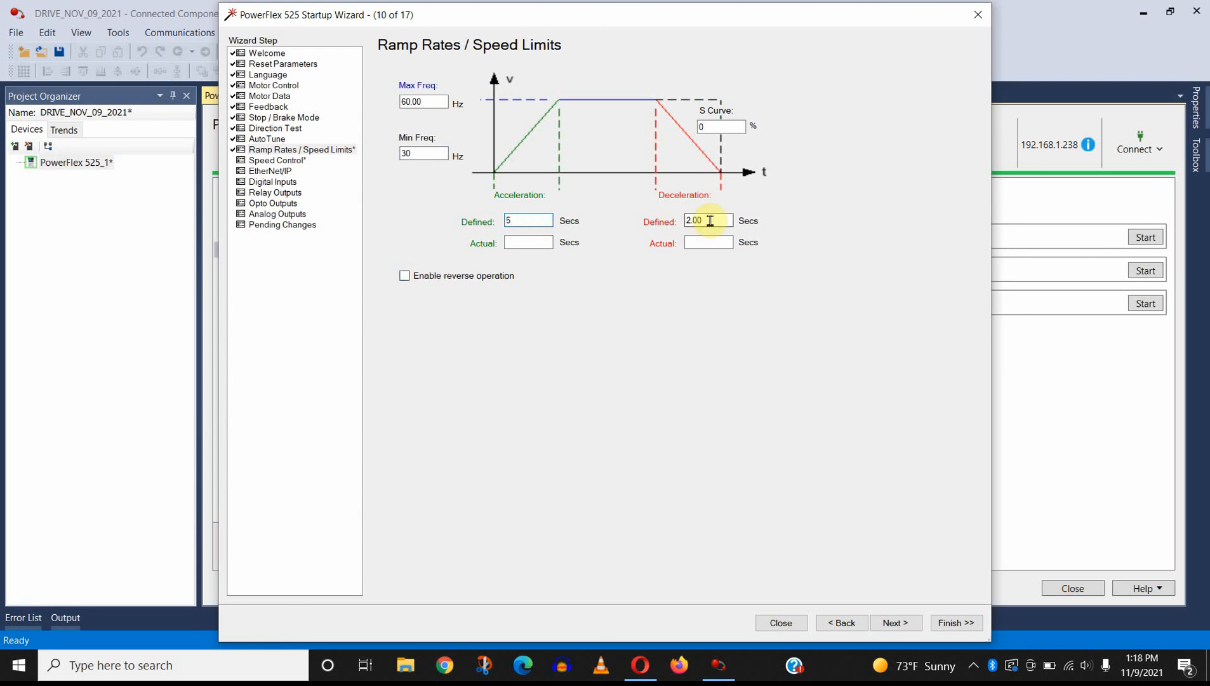
pyautogui.write('5')
# Step: Advance the wizard to the Speed Control page and view the Speed Reference 2 settings
pyautogui.click(891, 621)
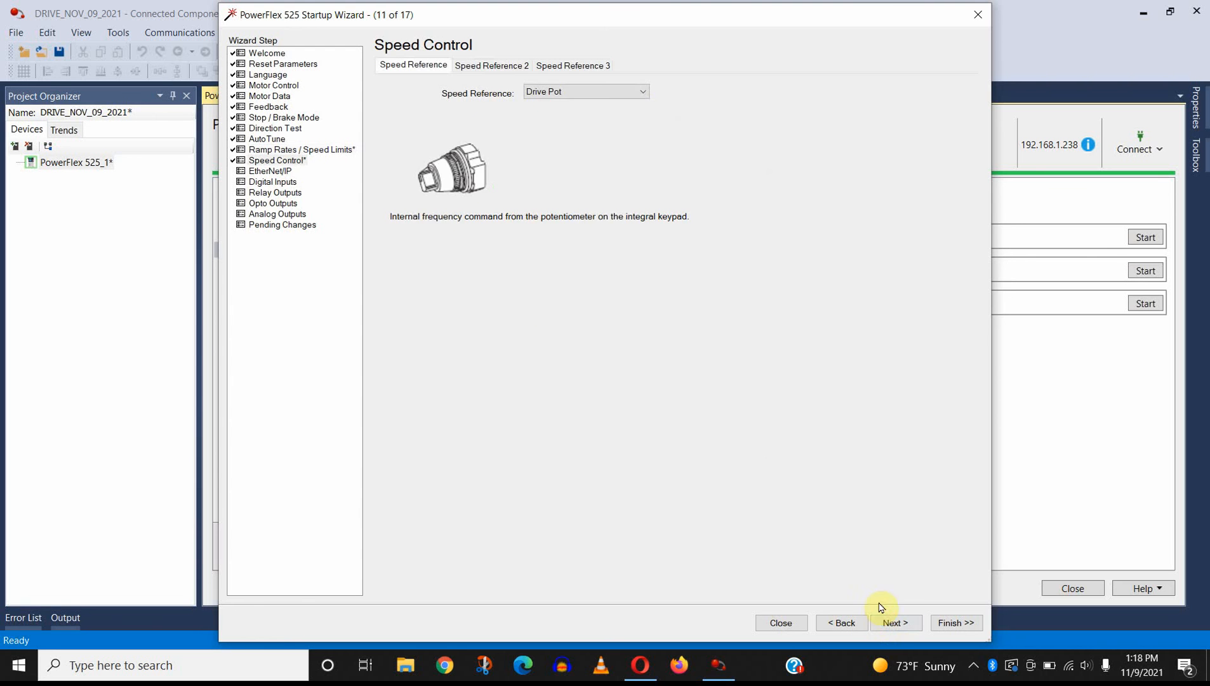
pyautogui.click(494, 67)
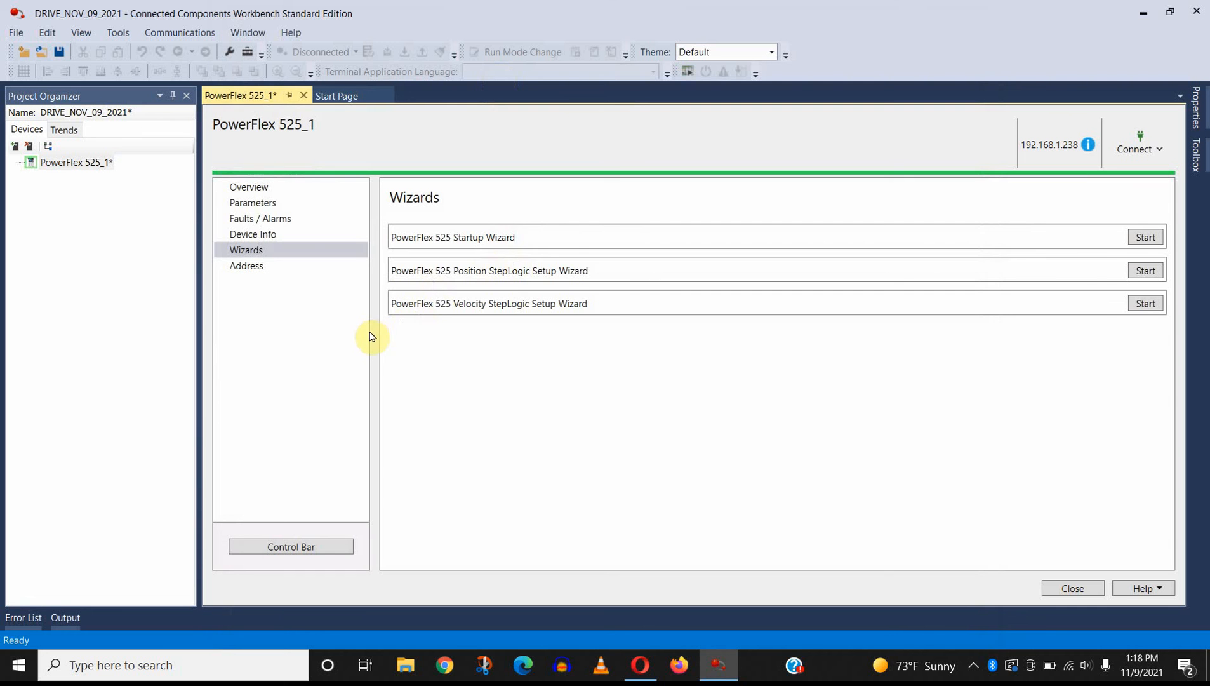
# Step: Review the start source, speed reference and digital input settings in the drive's parameter list
pyautogui.click(258, 201)
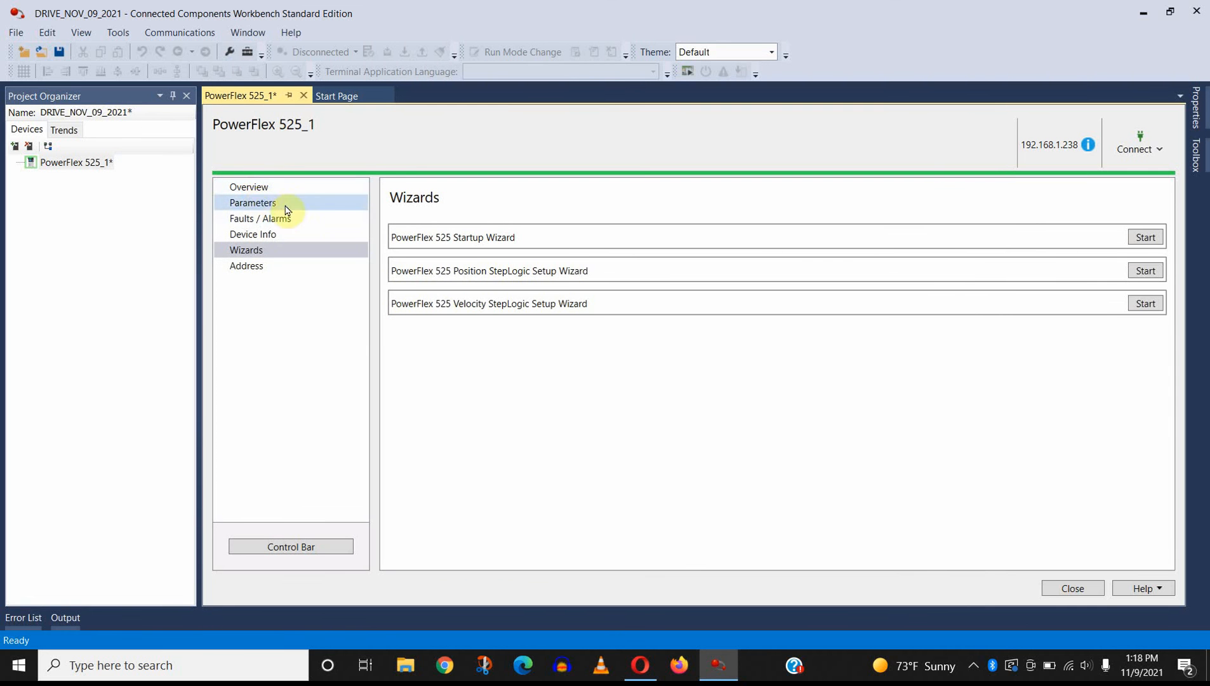
pyautogui.scroll(-2, 666, 392)
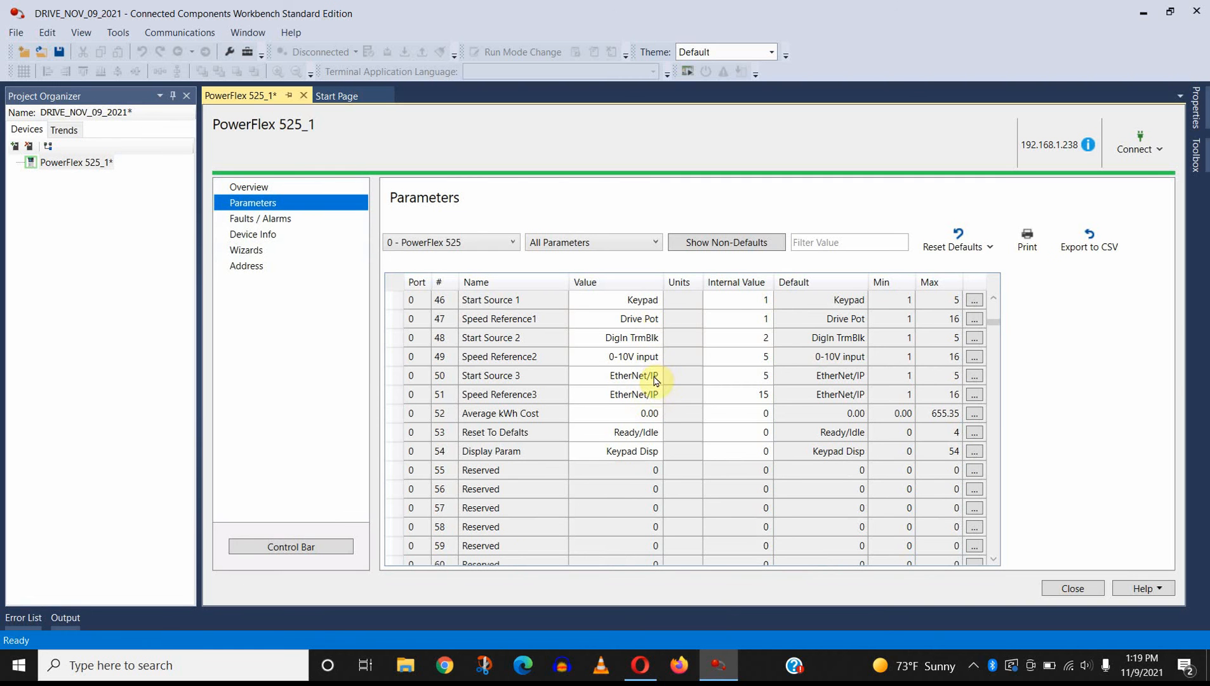
pyautogui.scroll(-4, 656, 421)
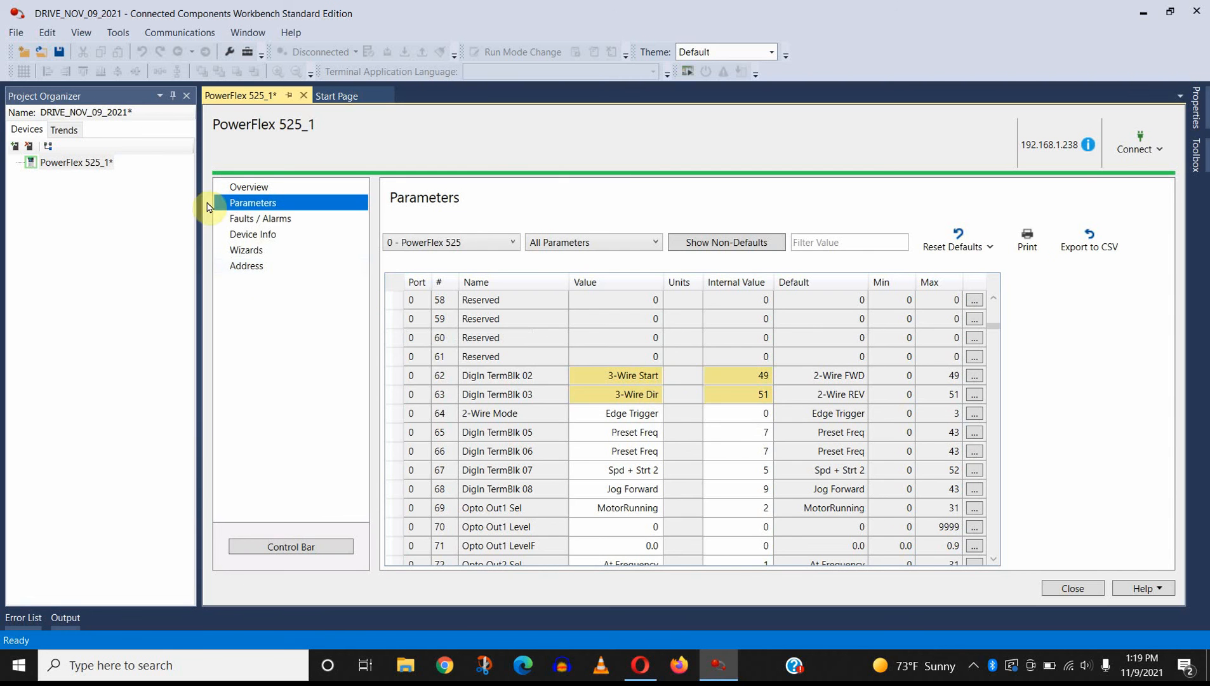
# Step: Relaunch the PowerFlex 525 Startup Wizard and go to the Ramp Rates / Speed Limits page without changing the earlier pages
pyautogui.click(258, 252)
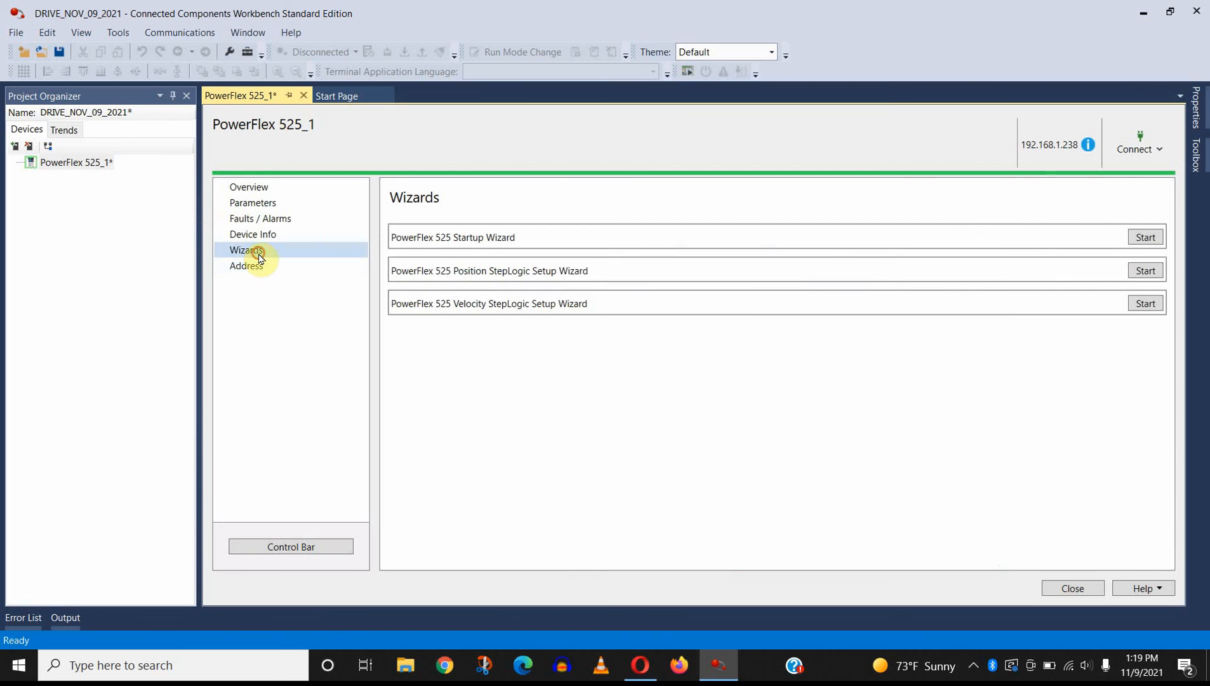
pyautogui.click(1146, 237)
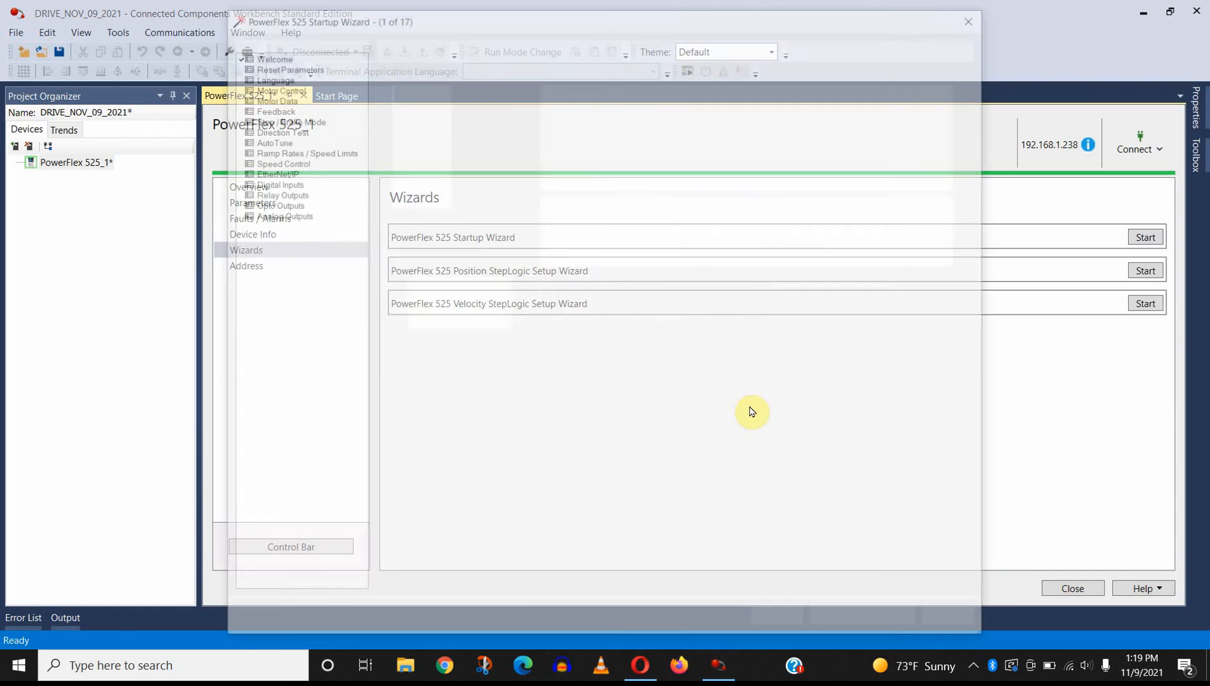
pyautogui.click(895, 623)
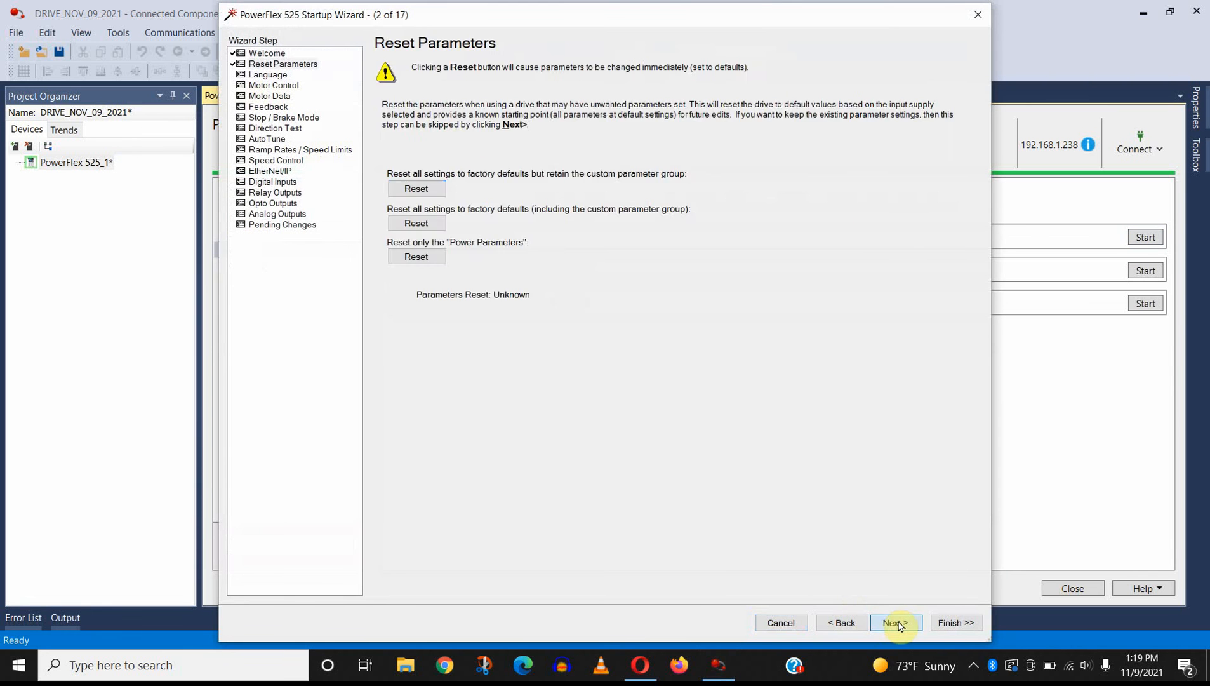
pyautogui.click(895, 622)
pyautogui.click(895, 622)
pyautogui.click(896, 622)
pyautogui.click(896, 623)
pyautogui.click(896, 623)
pyautogui.click(900, 623)
pyautogui.click(901, 622)
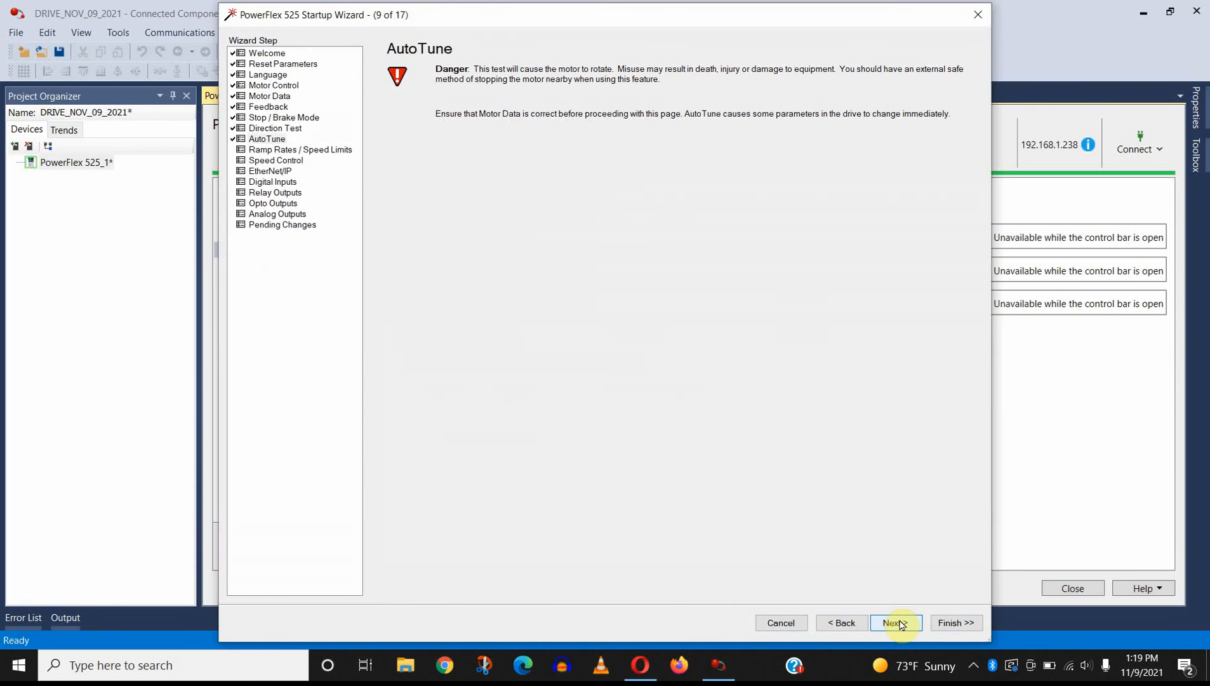
pyautogui.click(900, 623)
pyautogui.click(901, 622)
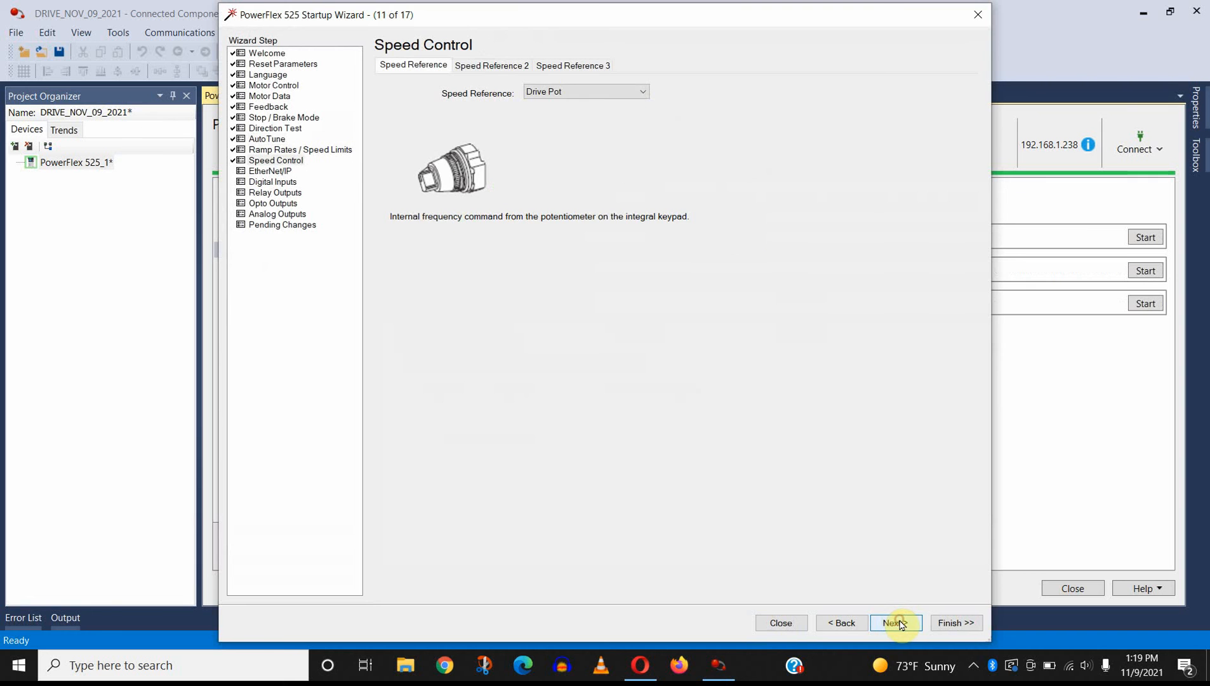
pyautogui.click(851, 624)
pyautogui.click(846, 624)
pyautogui.click(895, 625)
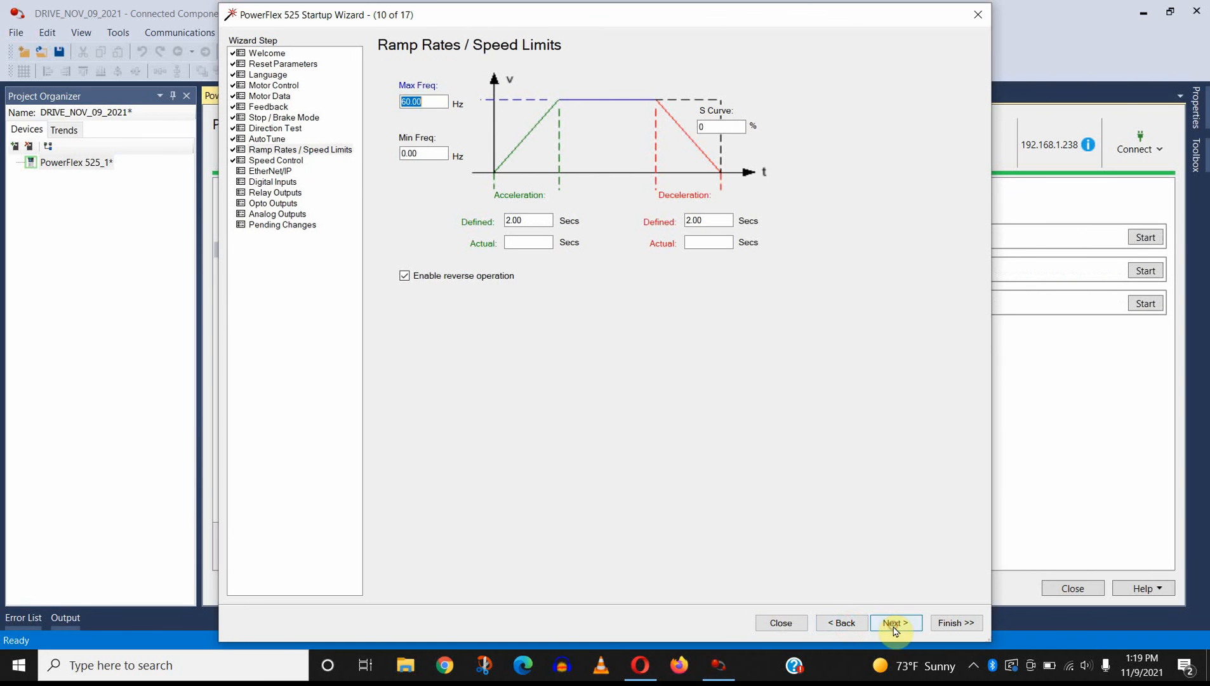
# Step: Enter a 30 Hz Min Freq and 5-second acceleration and deceleration times again, and disable reverse operation
pyautogui.click(428, 155)
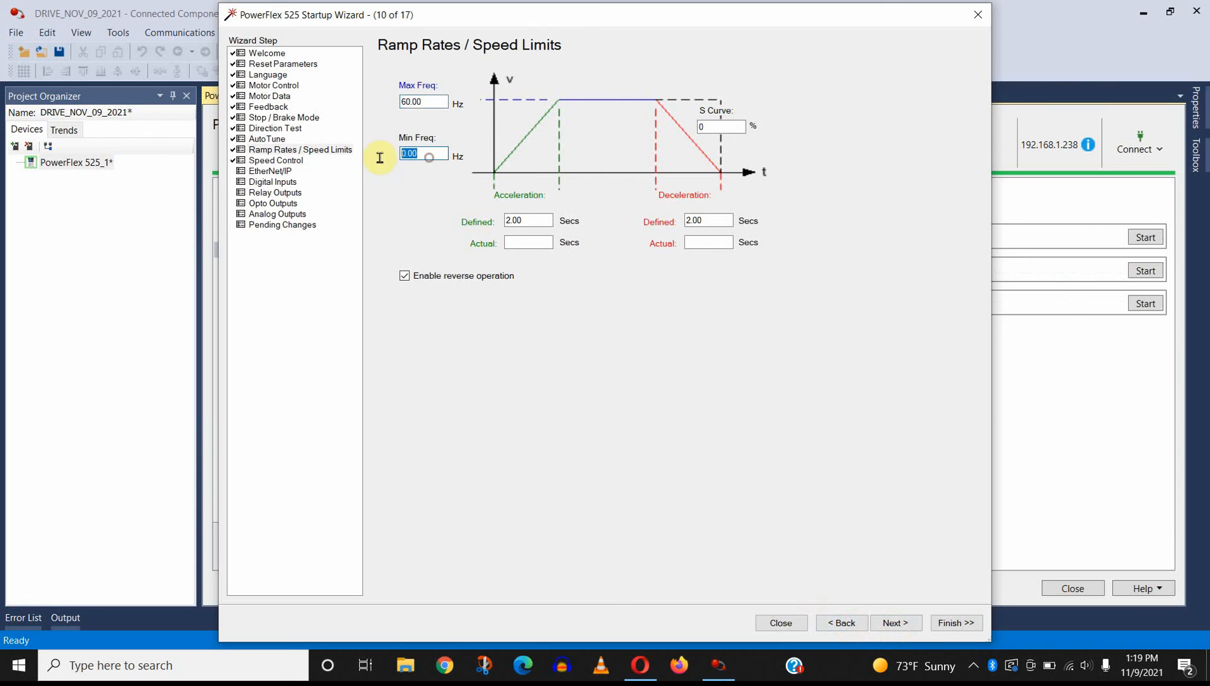
pyautogui.write('30')
pyautogui.doubleClick(529, 220)
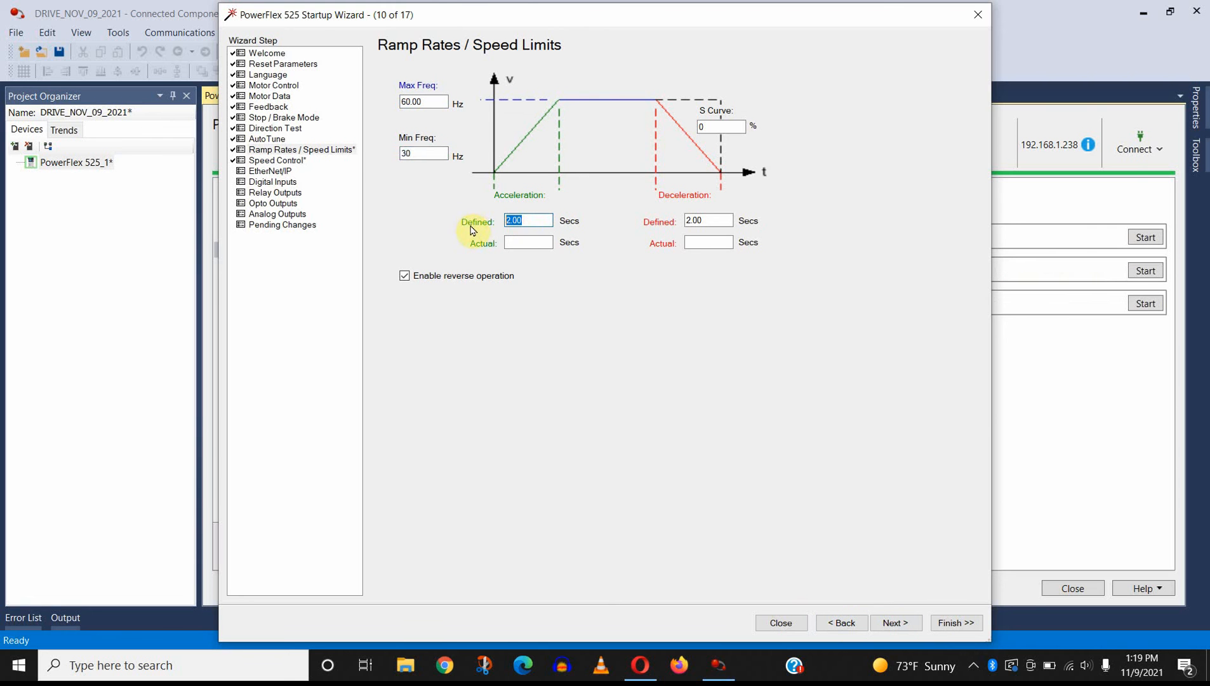
pyautogui.write('5')
pyautogui.doubleClick(708, 221)
pyautogui.write('5')
pyautogui.click(502, 276)
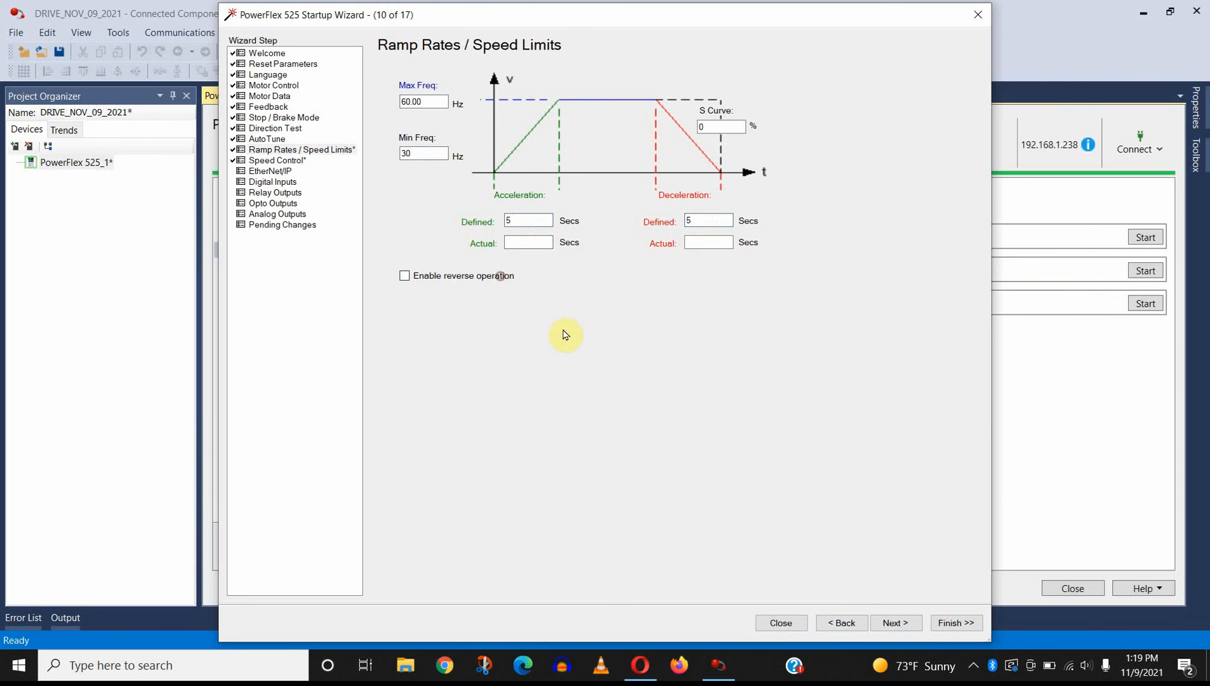
# Step: Try to advance the wizard past the Speed Control page, declining to generate a problem report
pyautogui.click(880, 628)
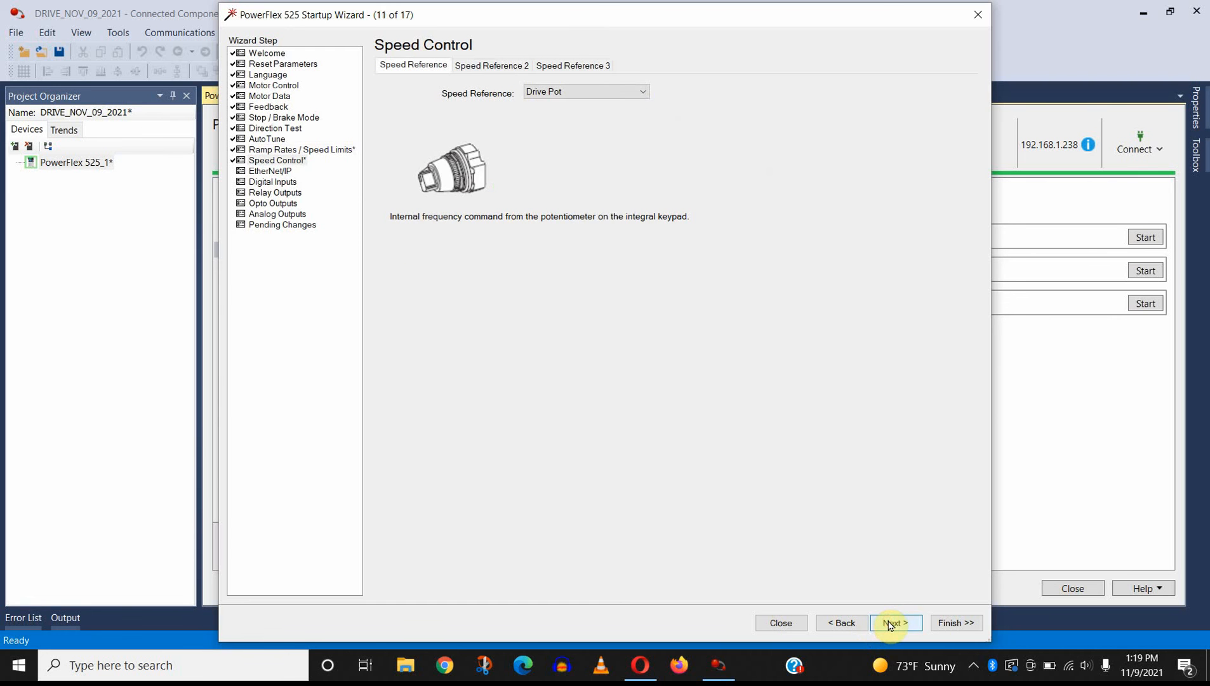
pyautogui.click(890, 624)
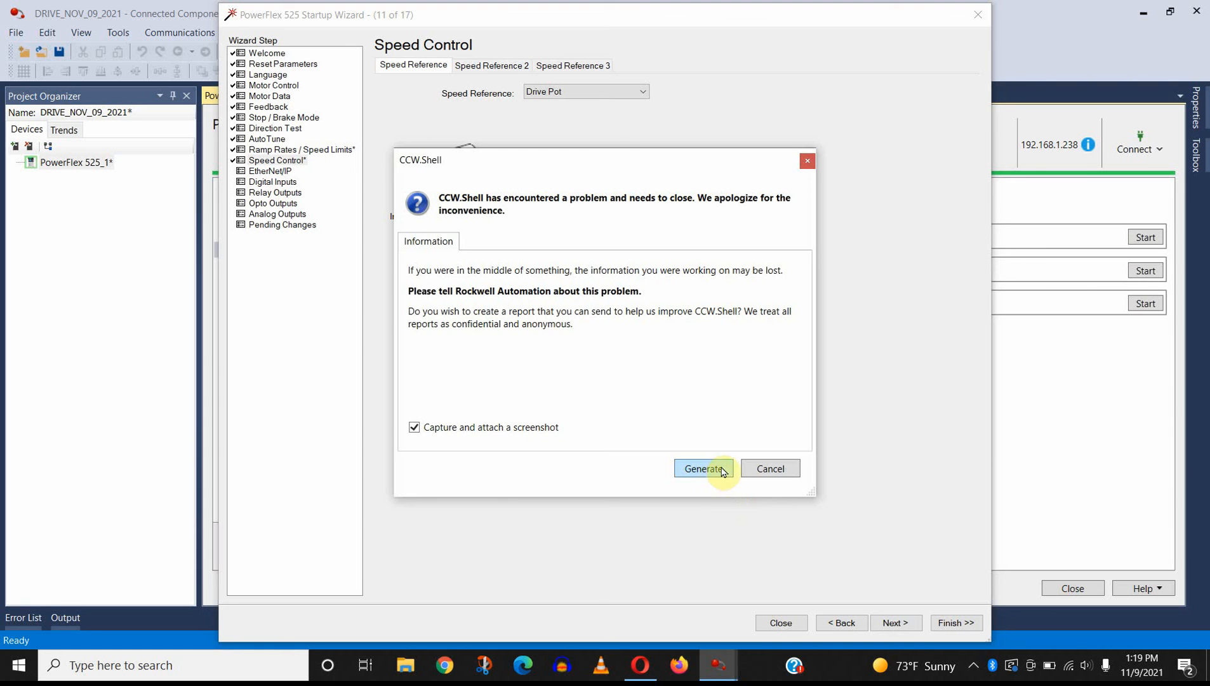
pyautogui.click(751, 469)
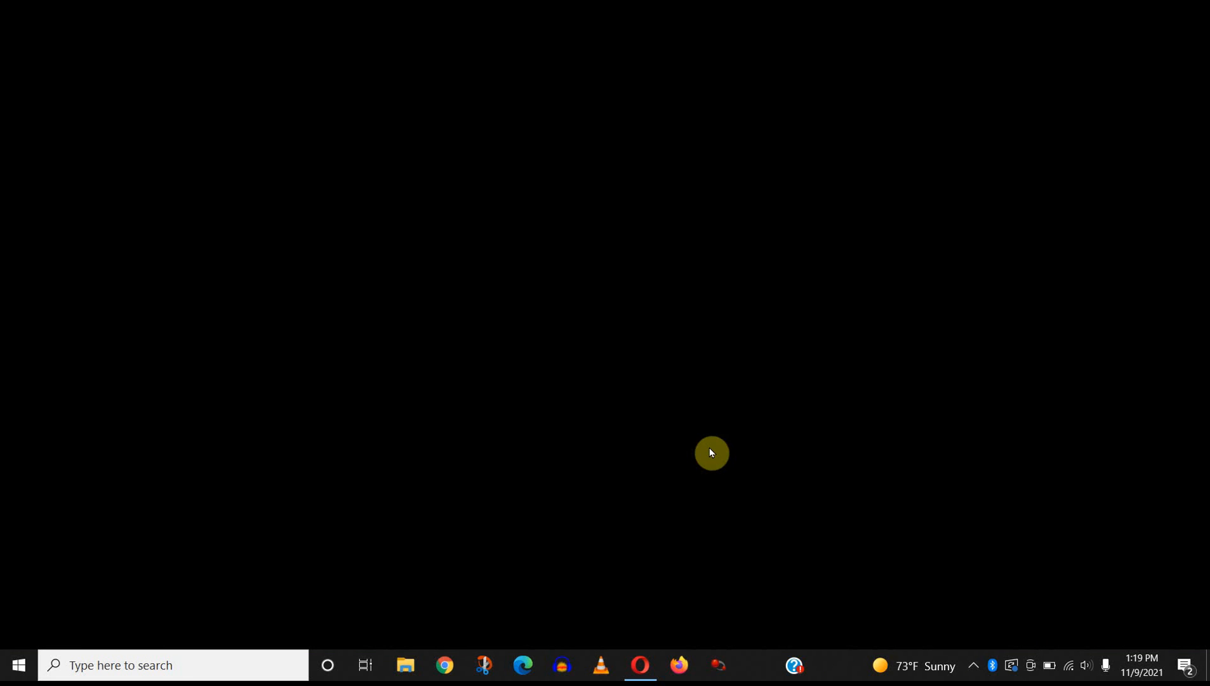
# Step: Restart Connected Components Workbench, then discover and connect to the PowerFlex 525 at 192.168.1.238 under AB_ETHIP-1
pyautogui.click(718, 665)
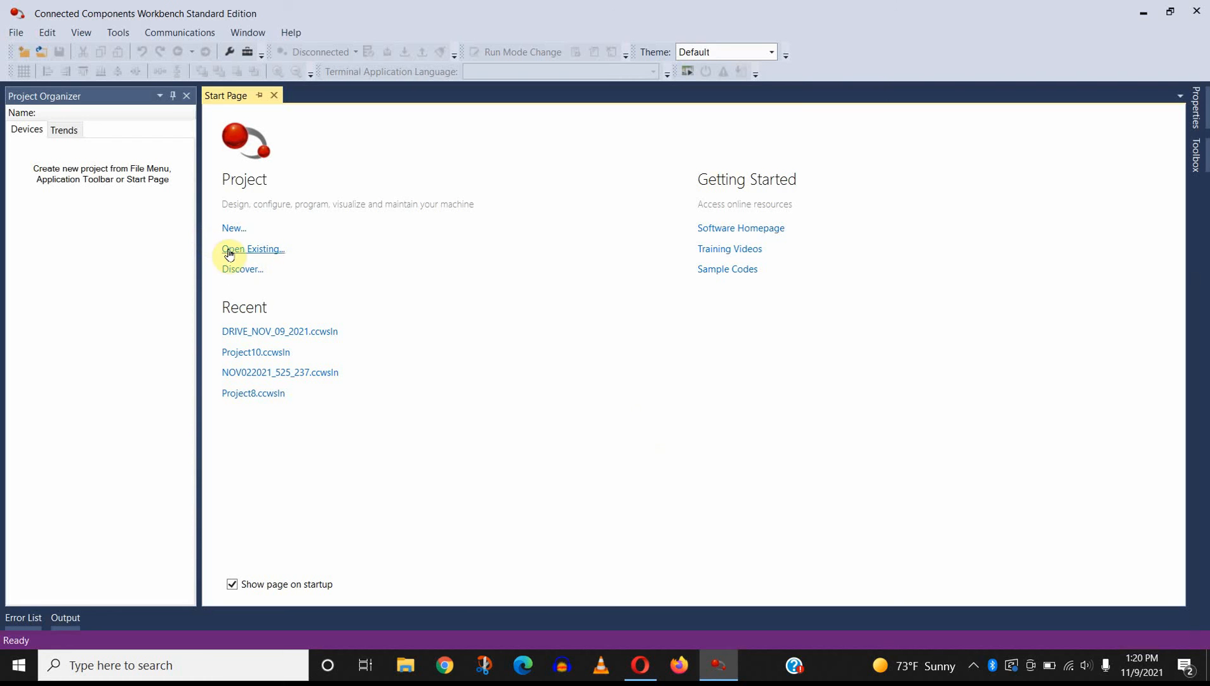
pyautogui.click(234, 270)
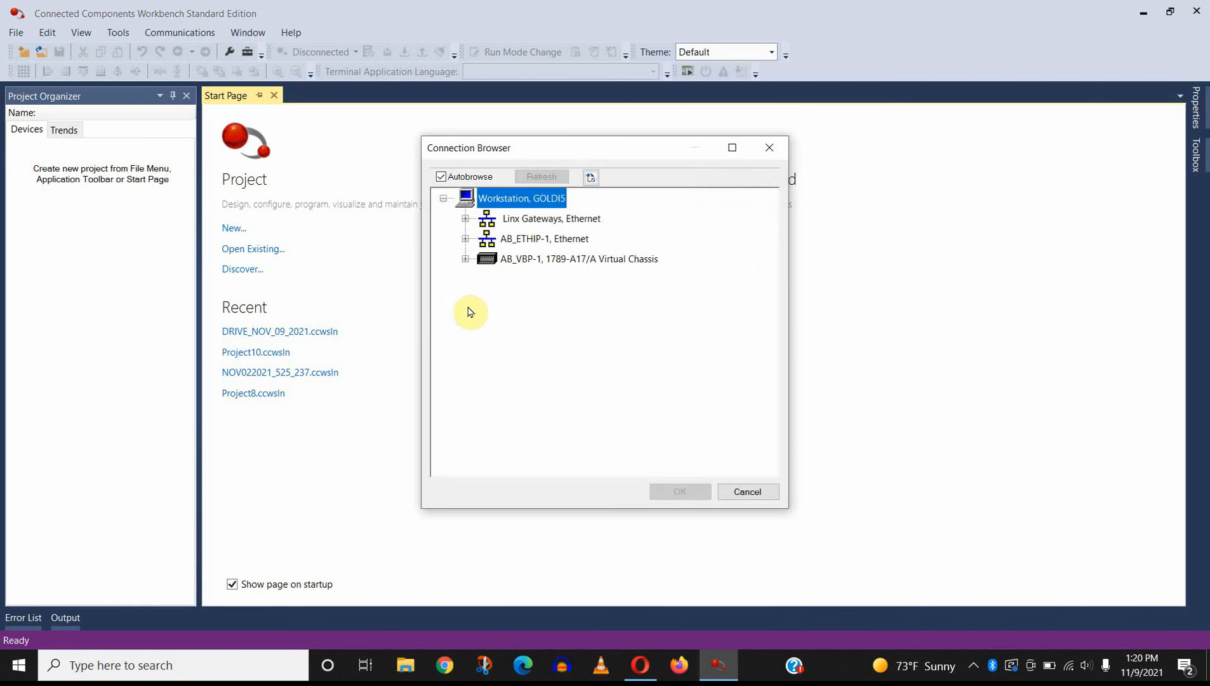
pyautogui.click(465, 239)
pyautogui.scroll(-2, 610, 321)
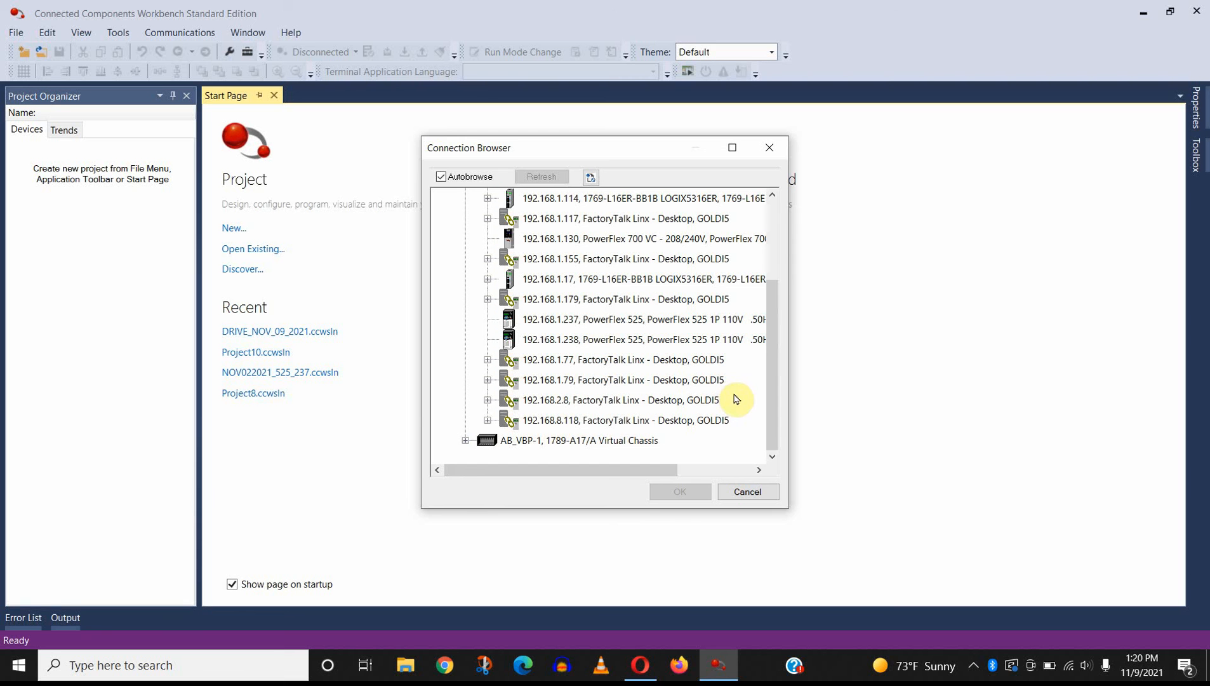
pyautogui.click(680, 339)
pyautogui.click(680, 491)
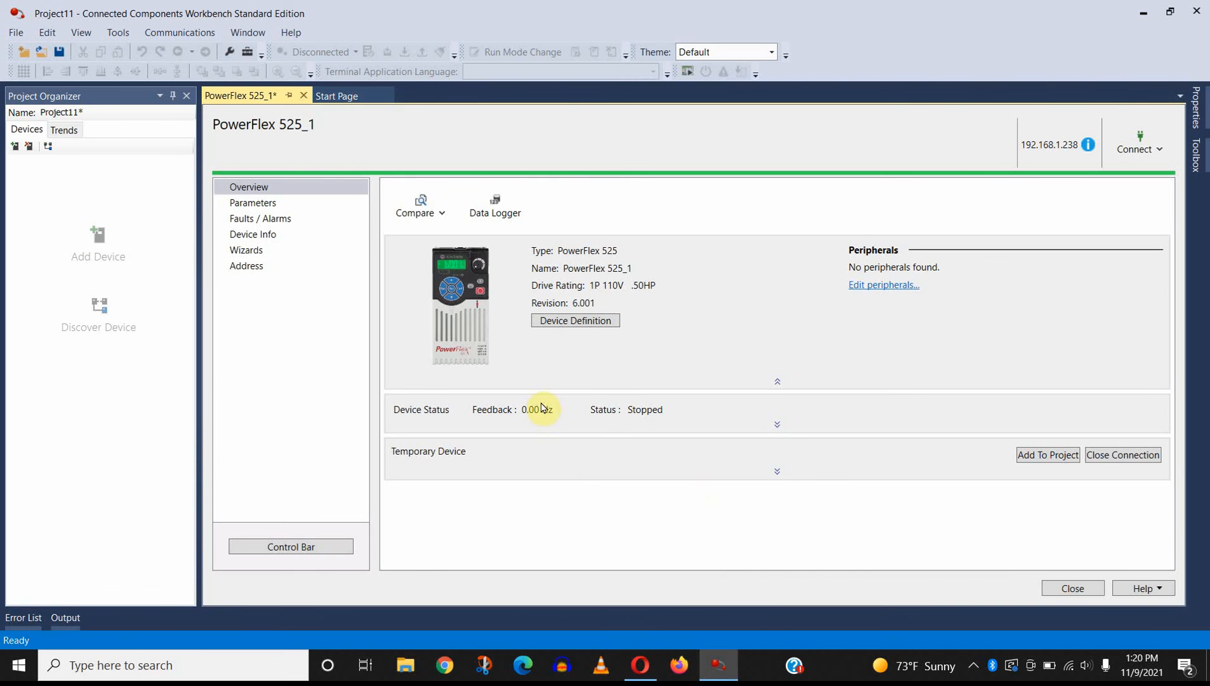
# Step: Review the drive's parameter list from the output readings through the motor and terminal block settings to the Ethernet address parameters
pyautogui.click(266, 204)
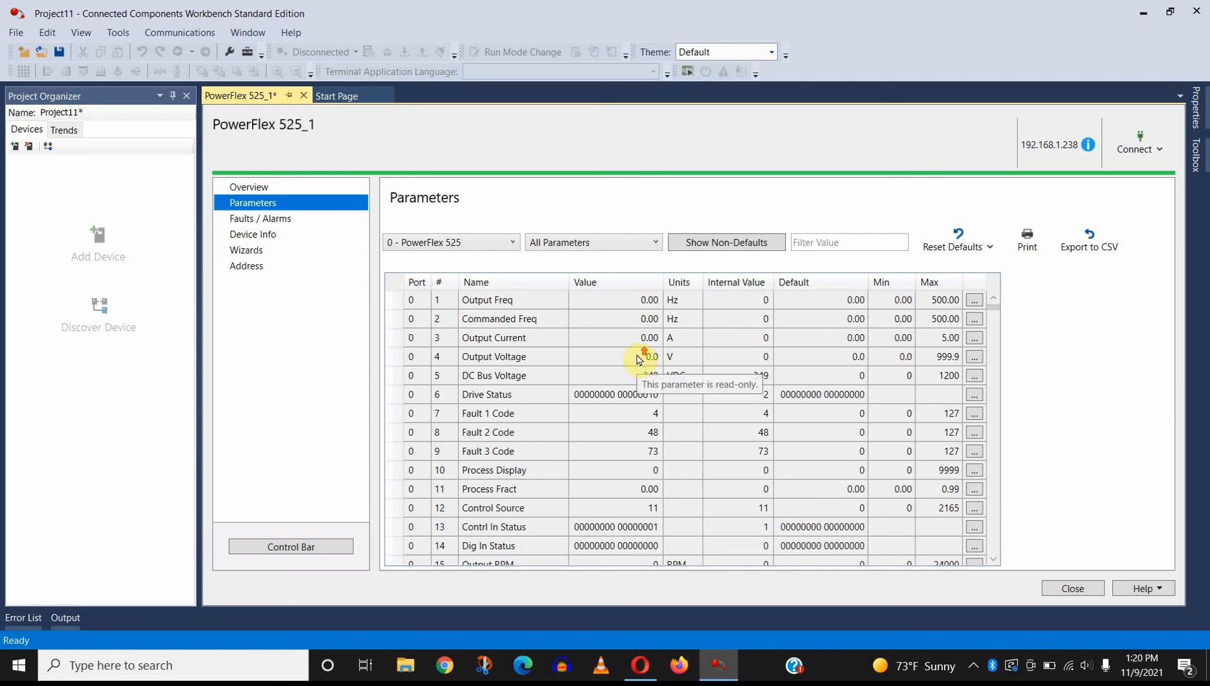
pyautogui.scroll(-5, 636, 378)
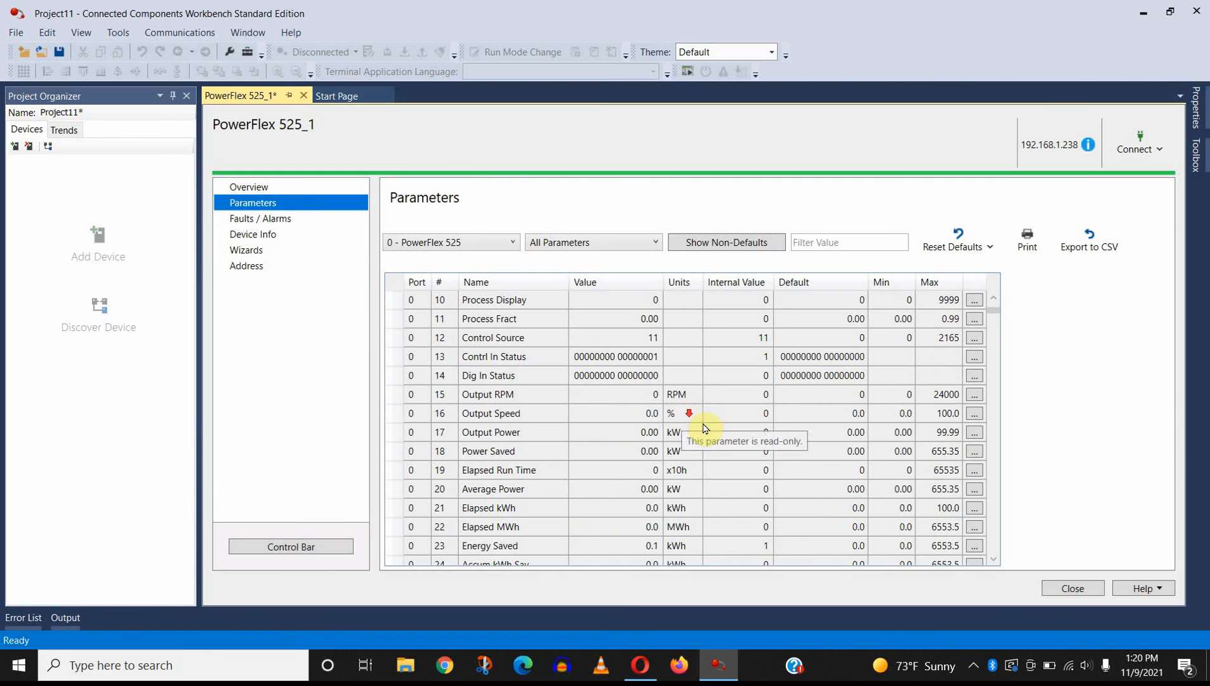
pyautogui.scroll(-5, 711, 430)
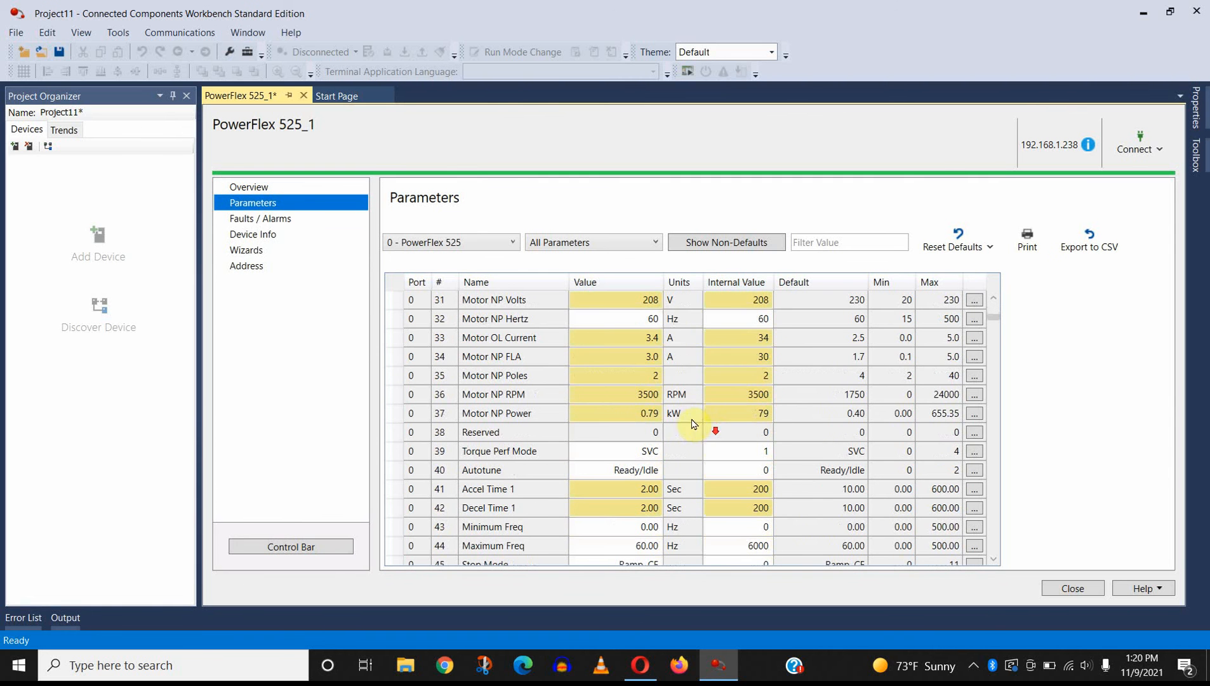
pyautogui.scroll(-7, 667, 419)
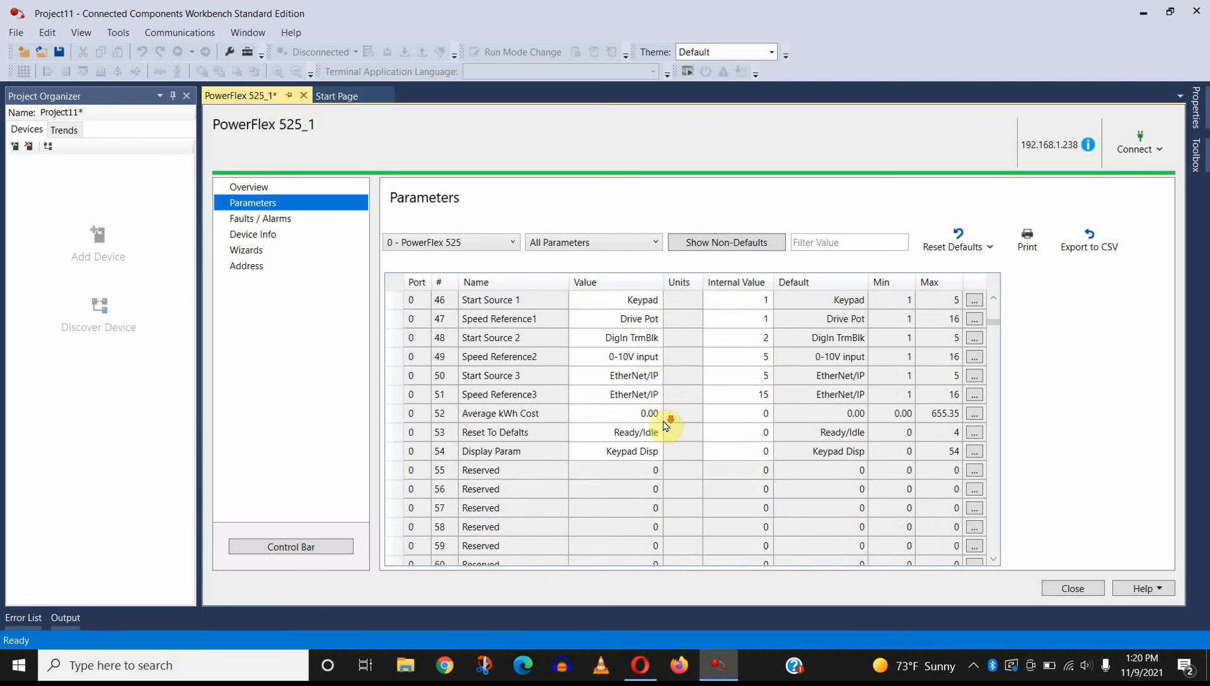
pyautogui.scroll(-3, 664, 425)
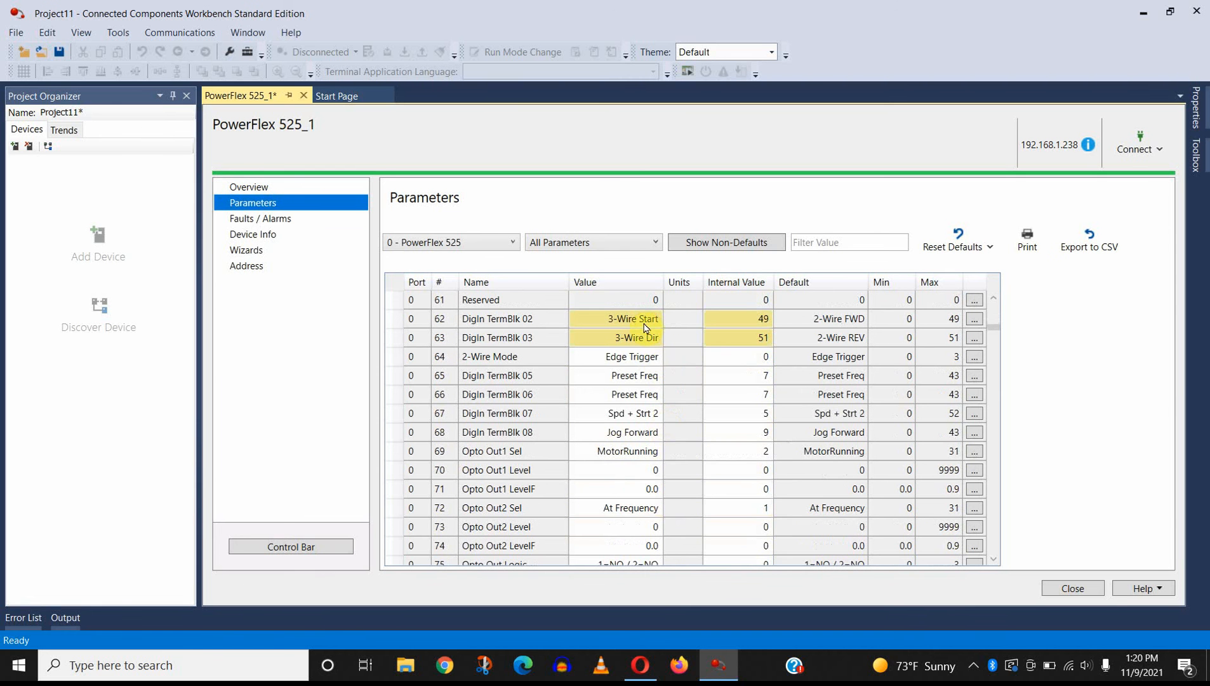
pyautogui.scroll(-13, 651, 356)
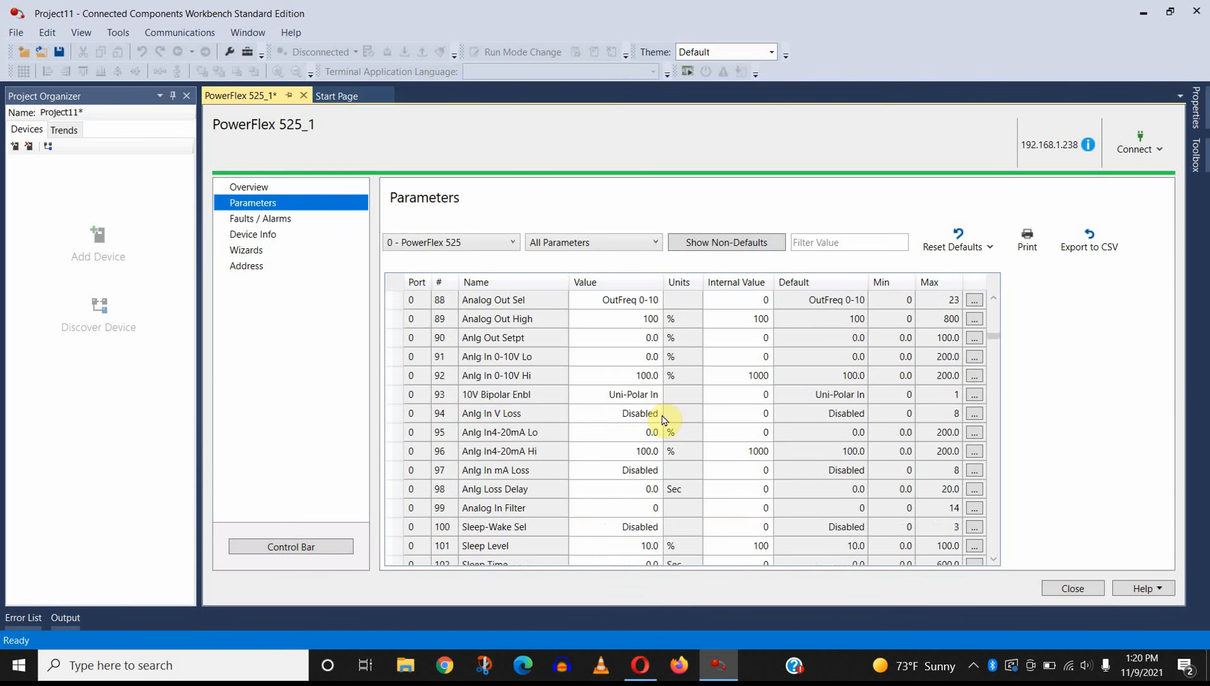
pyautogui.scroll(-8, 663, 420)
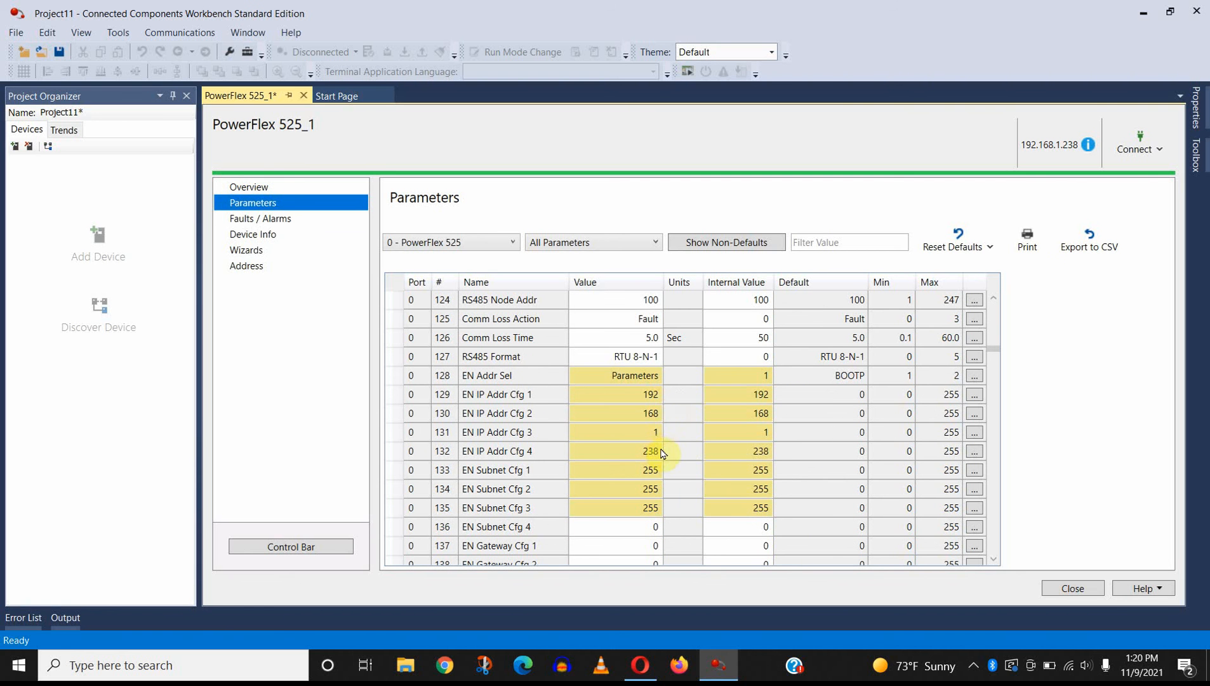
# Step: Select Parameters for EN Addr Sel (parameter 128) and inspect its BOOTP alternative without choosing it
pyautogui.click(640, 376)
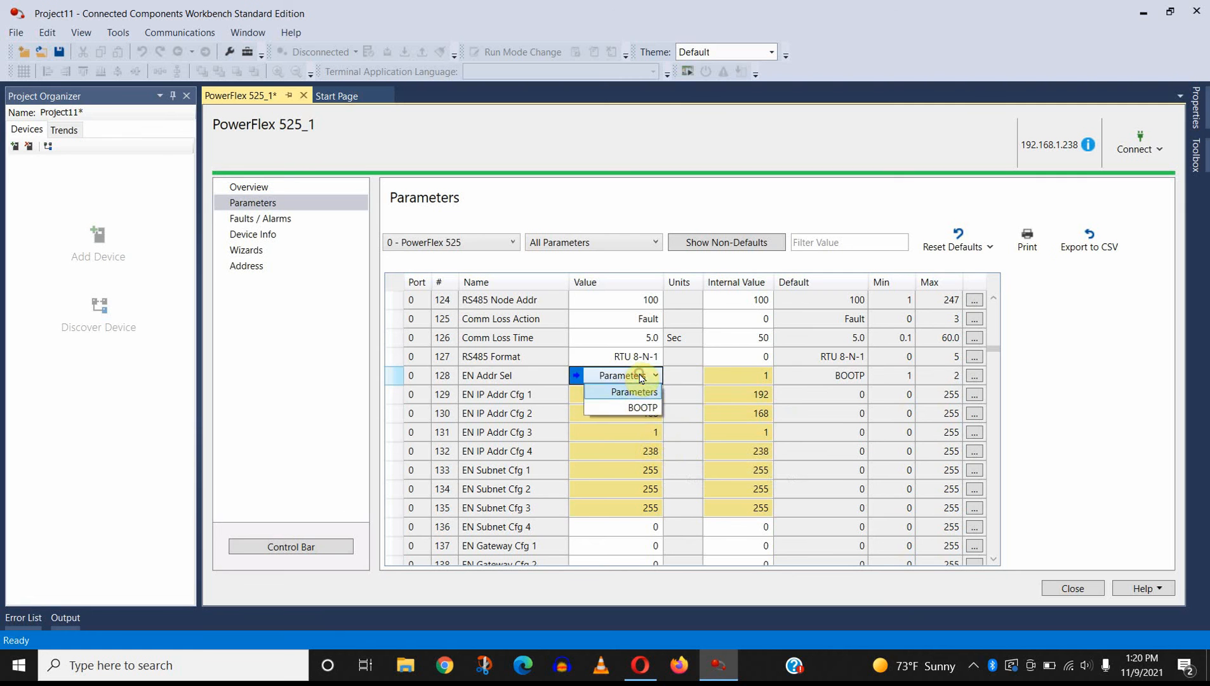
pyautogui.click(634, 392)
pyautogui.click(675, 378)
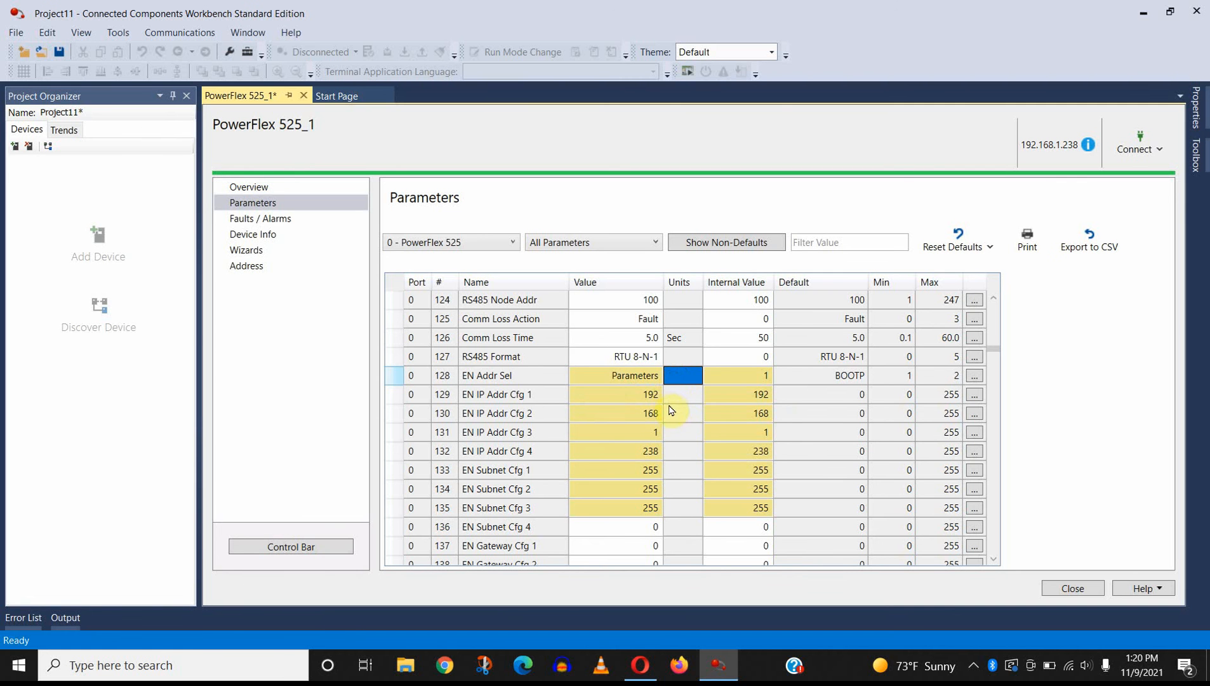
pyautogui.scroll(-4, 671, 408)
pyautogui.scroll(3, 670, 407)
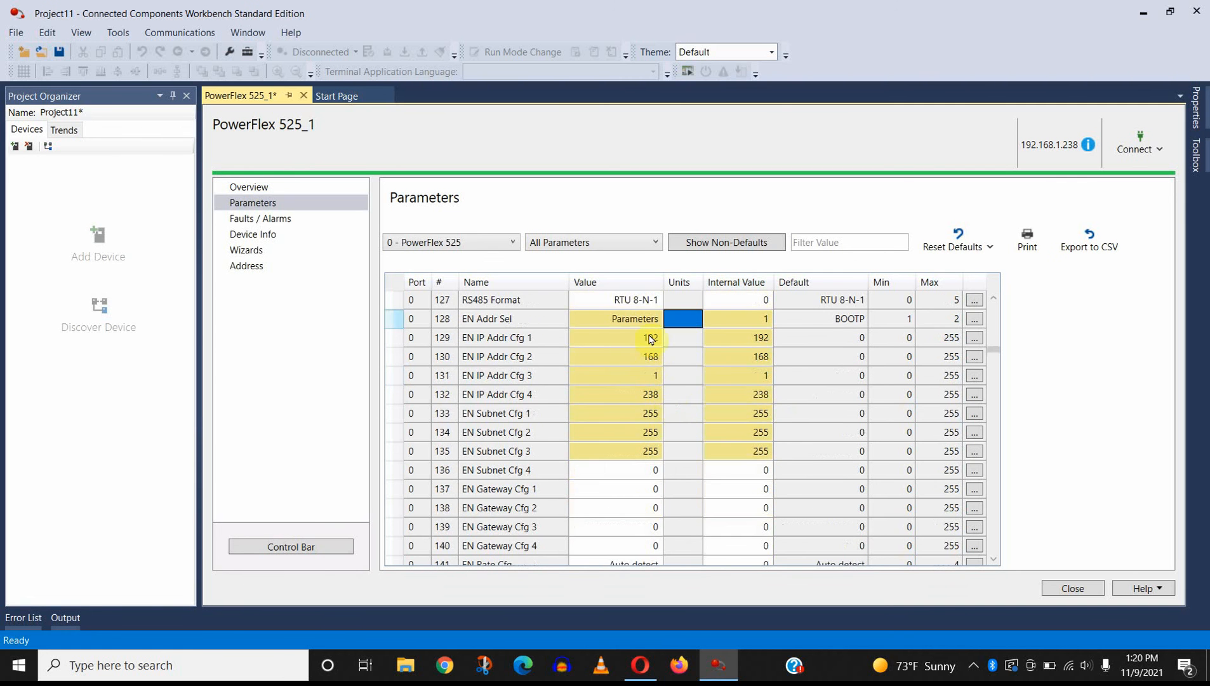
pyautogui.click(647, 320)
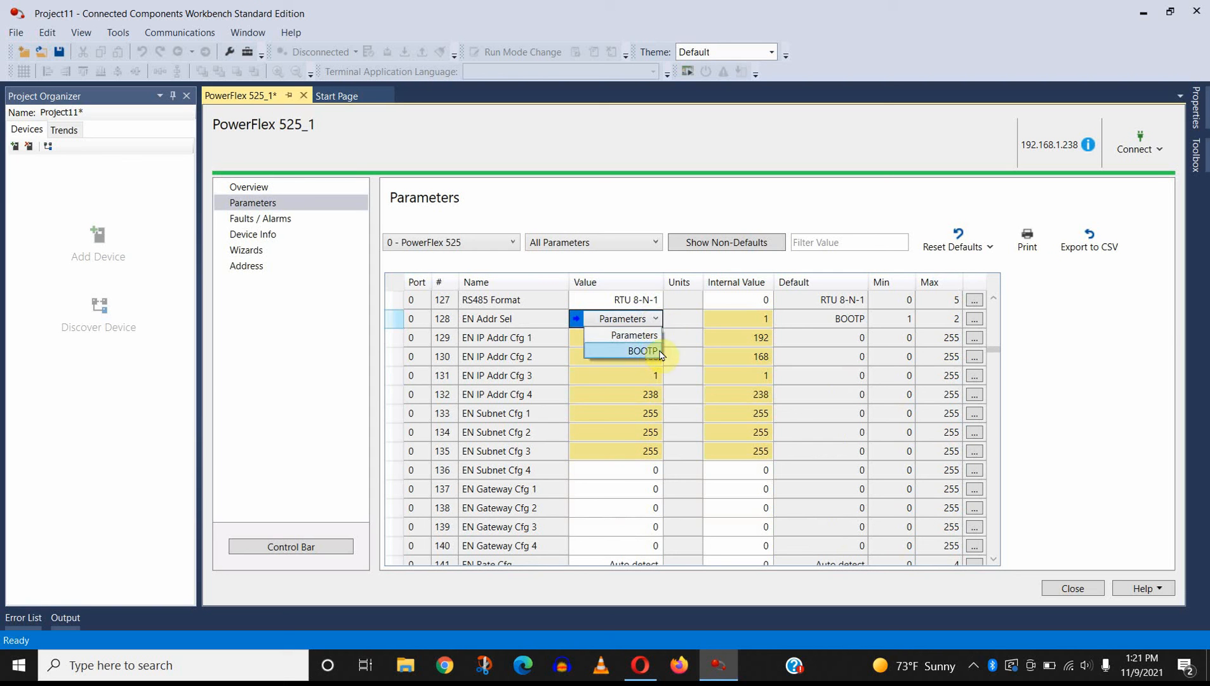
pyautogui.click(679, 318)
pyautogui.click(681, 342)
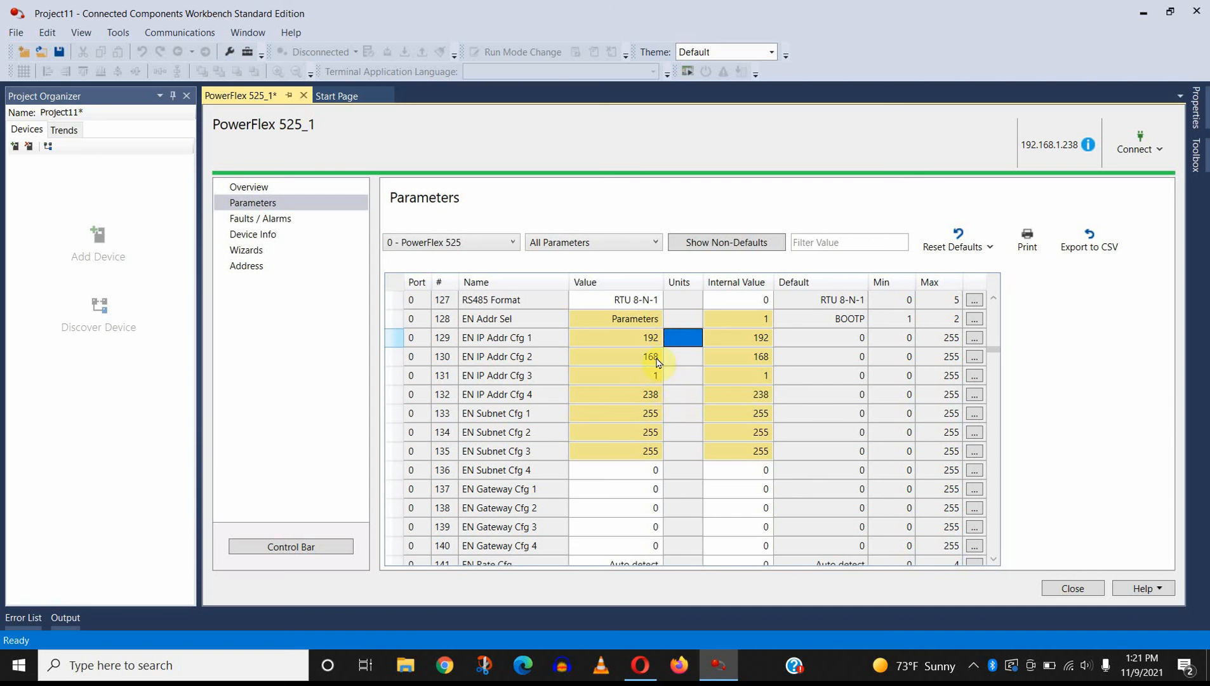
# Step: Examine the Ethernet subnet, gateway, rate and communication fault parameters that follow the IP address settings
pyautogui.scroll(-3, 677, 407)
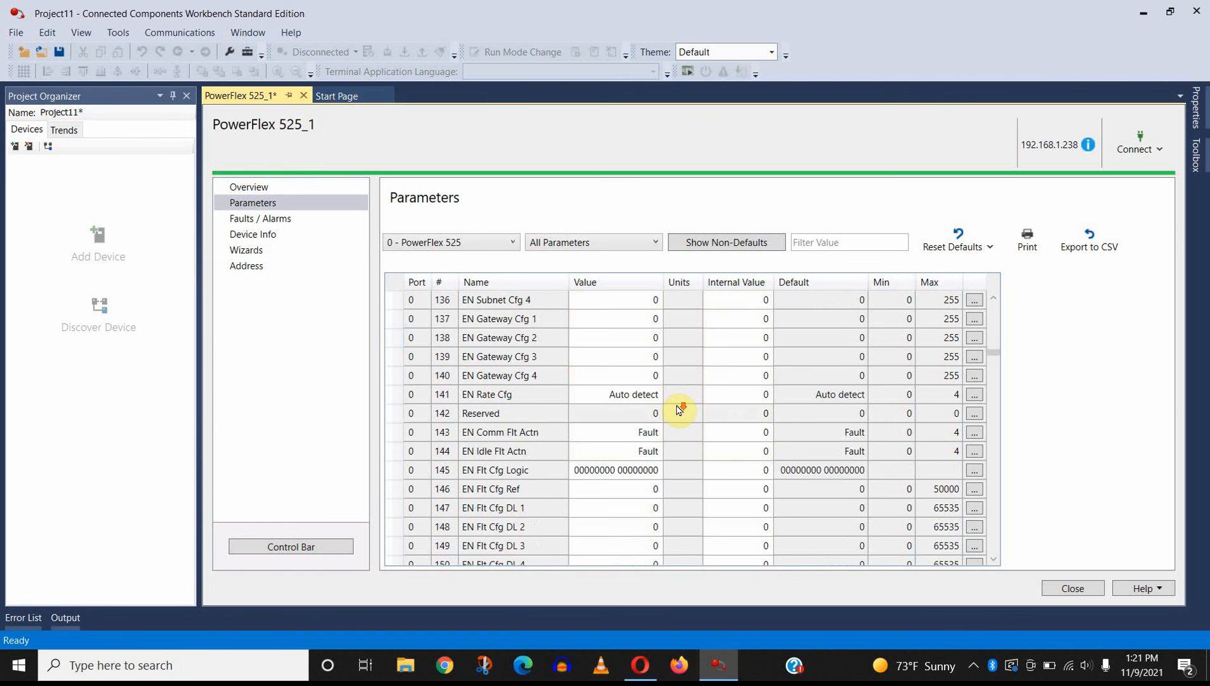
pyautogui.scroll(-2, 678, 410)
pyautogui.scroll(4, 679, 409)
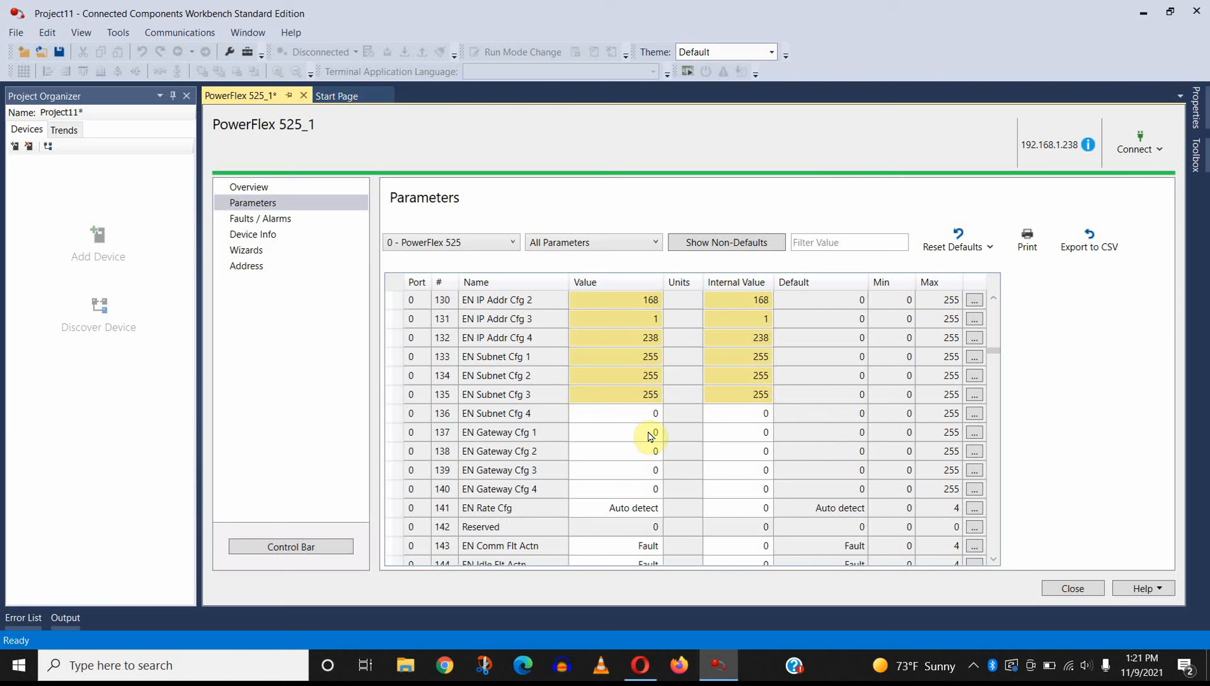
pyautogui.scroll(-5, 676, 438)
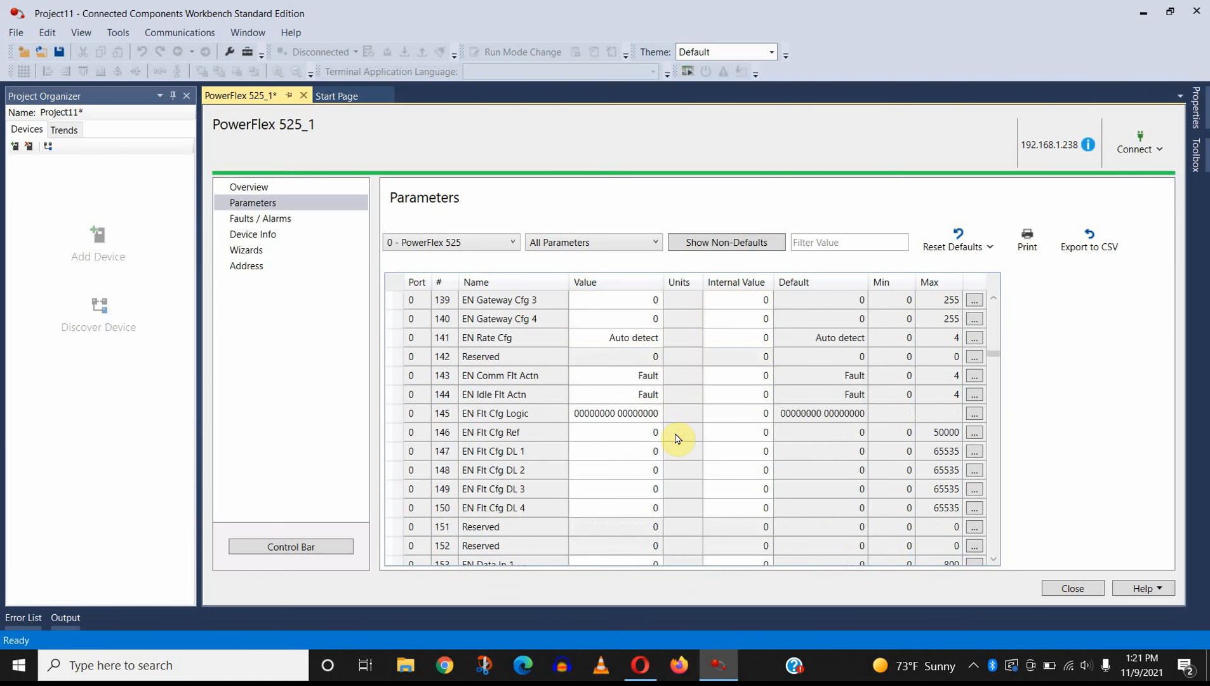
# Step: Review the drive's remaining data link, multi-drive and step units parameters, view its device information, and close the device
pyautogui.scroll(-9, 678, 438)
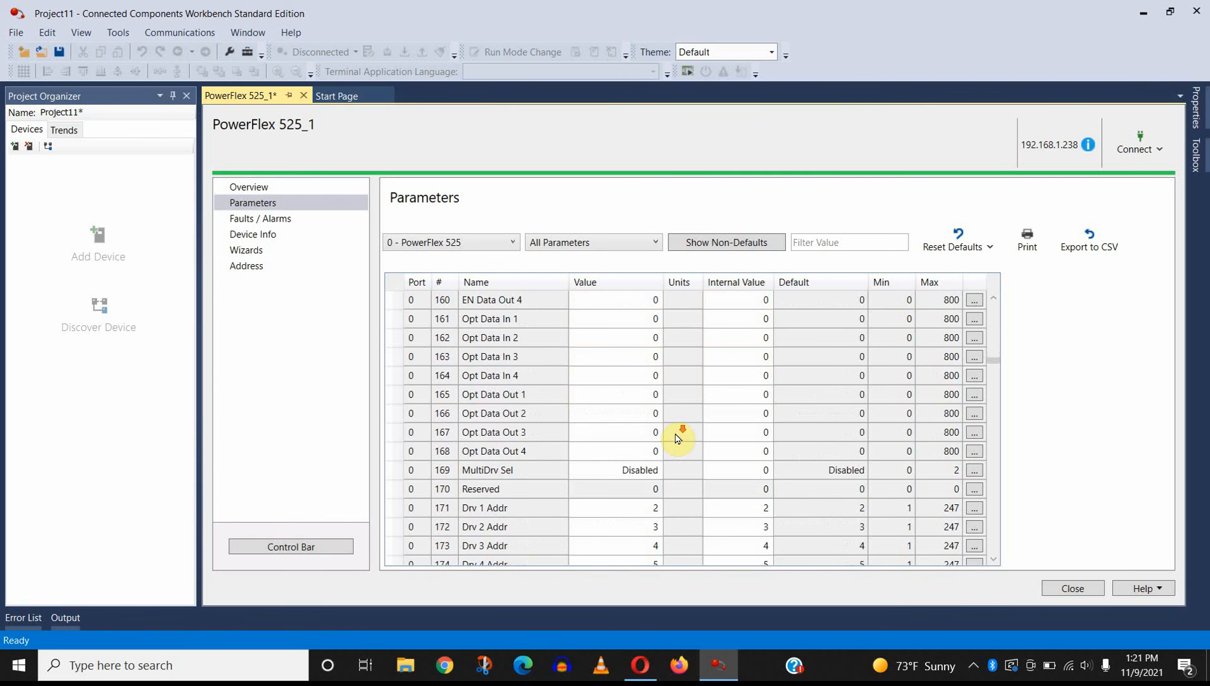
pyautogui.scroll(-14, 677, 438)
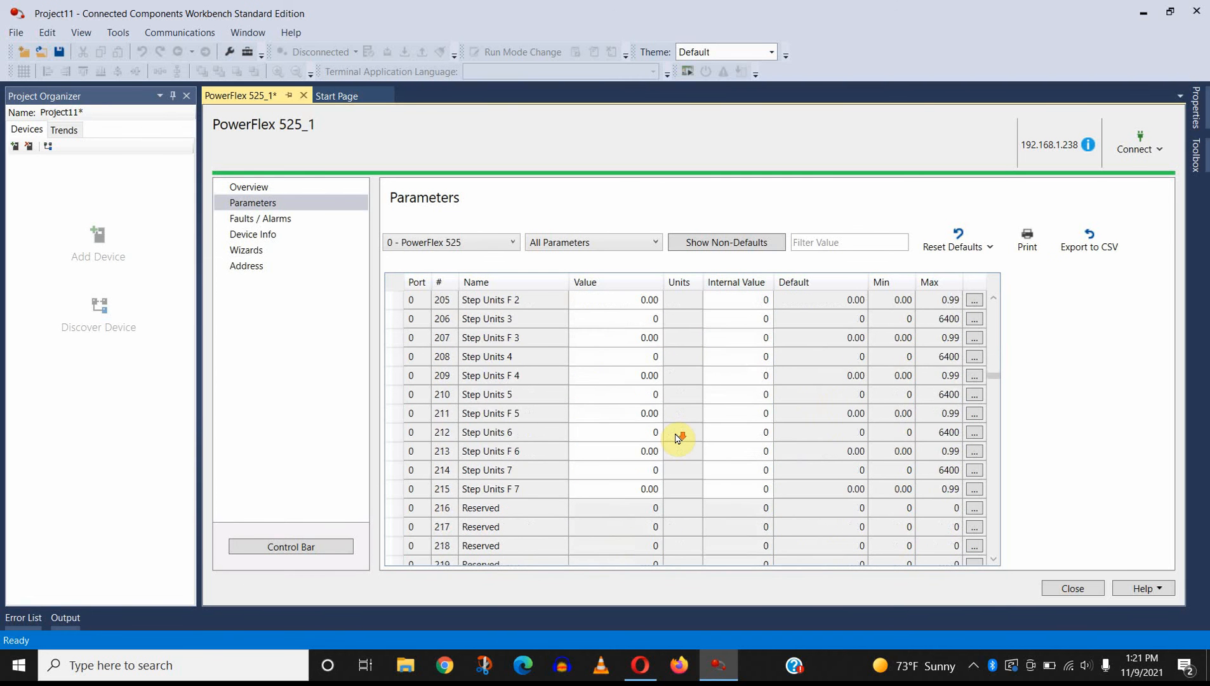
pyautogui.scroll(19, 677, 438)
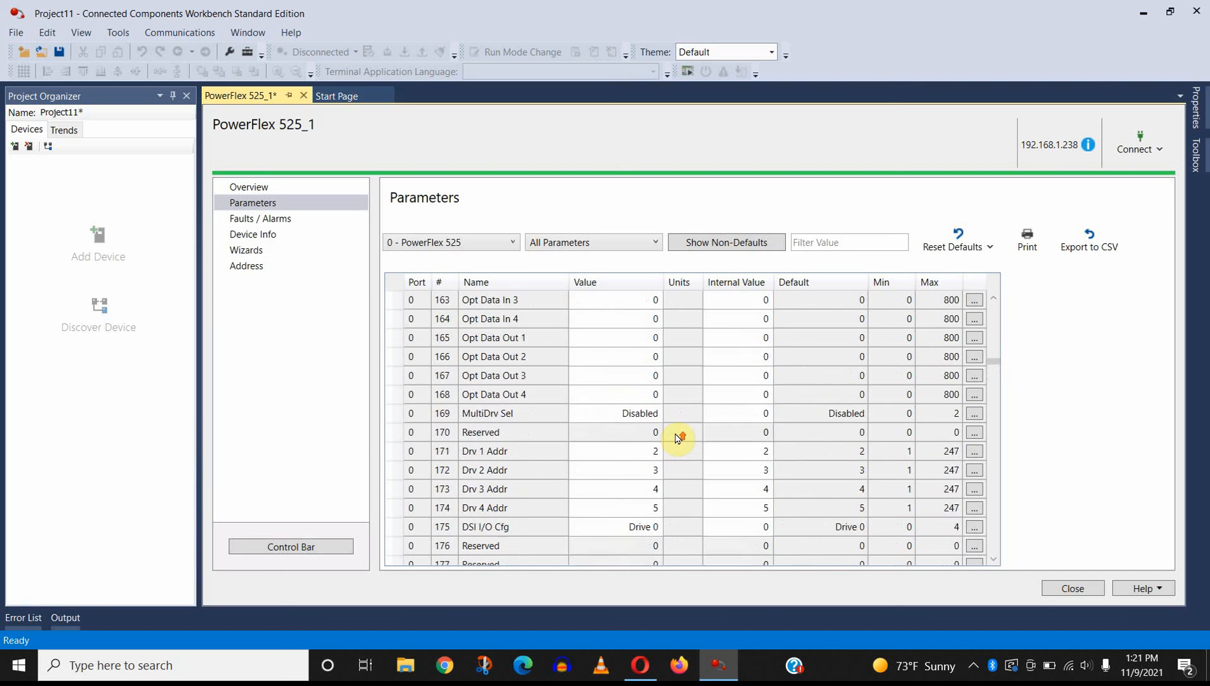
pyautogui.click(283, 233)
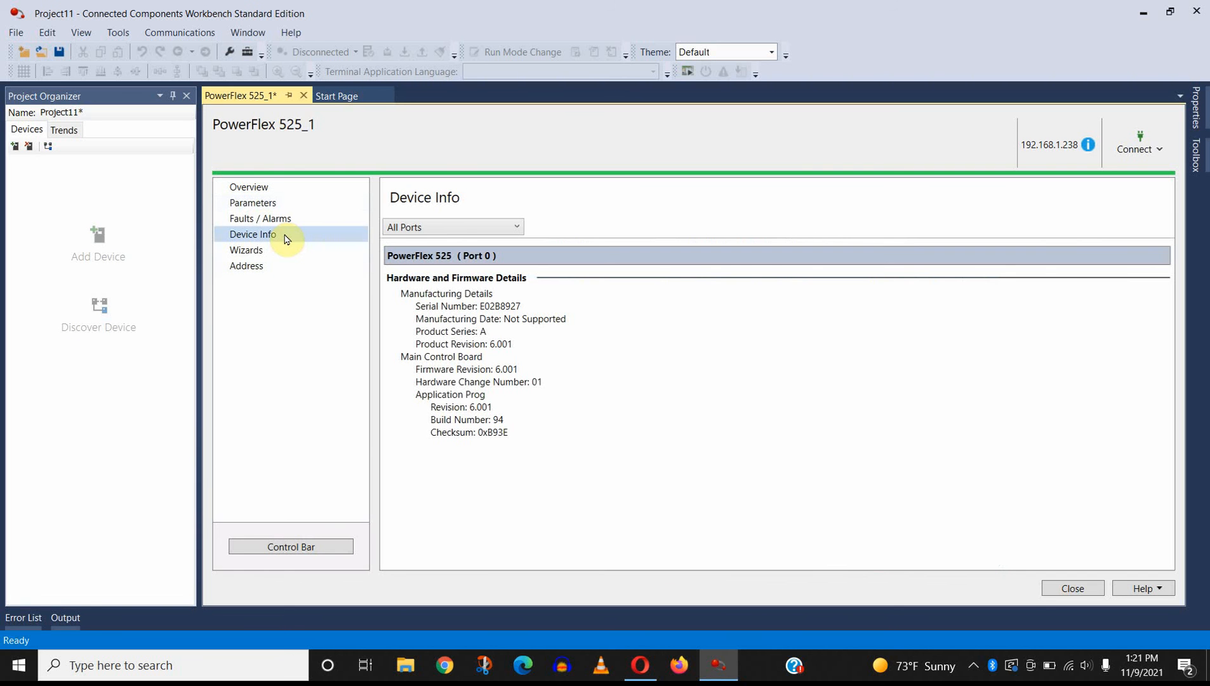
pyautogui.click(1083, 587)
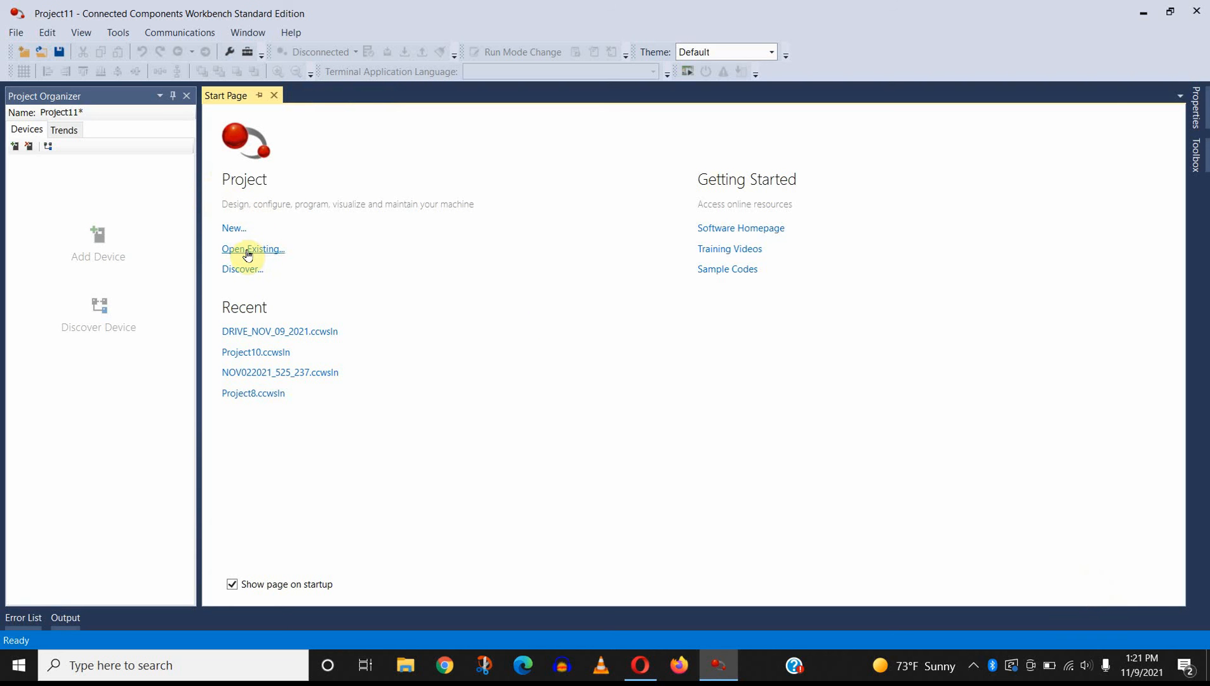
# Step: Discover the PowerFlex 525 at 192.168.1.238 under AB_ETHIP-1, connect to it, and add it to the project
pyautogui.click(243, 269)
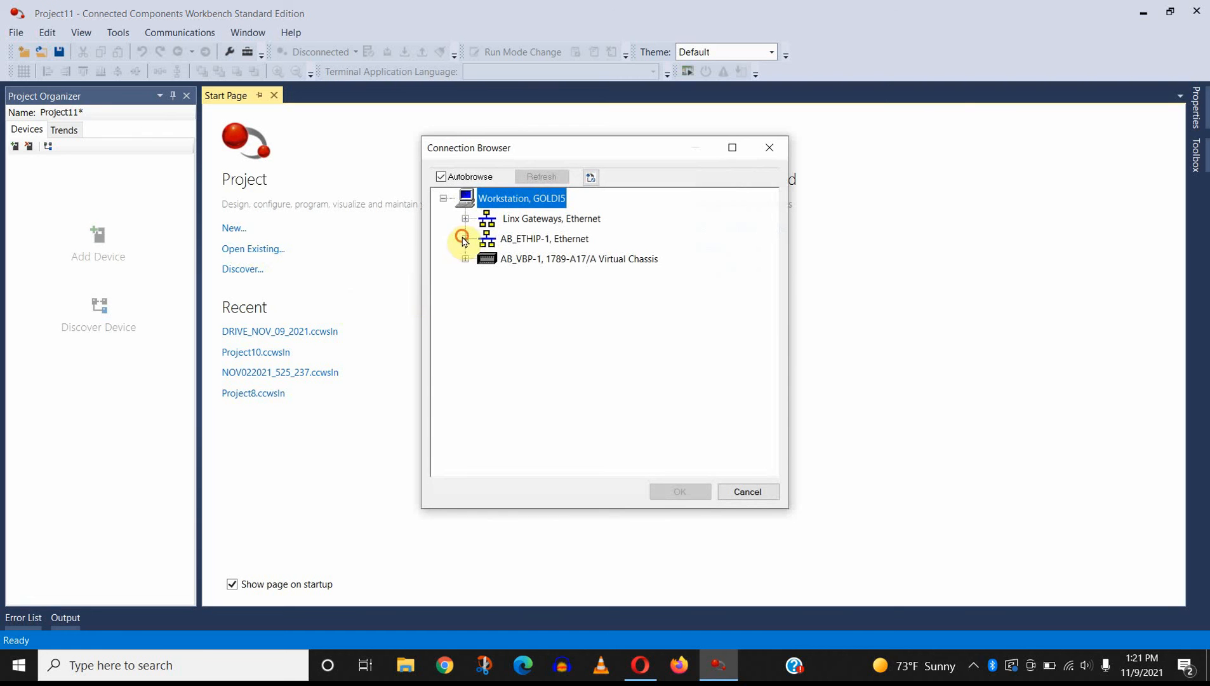
pyautogui.click(465, 238)
pyautogui.scroll(-1, 635, 362)
pyautogui.click(589, 400)
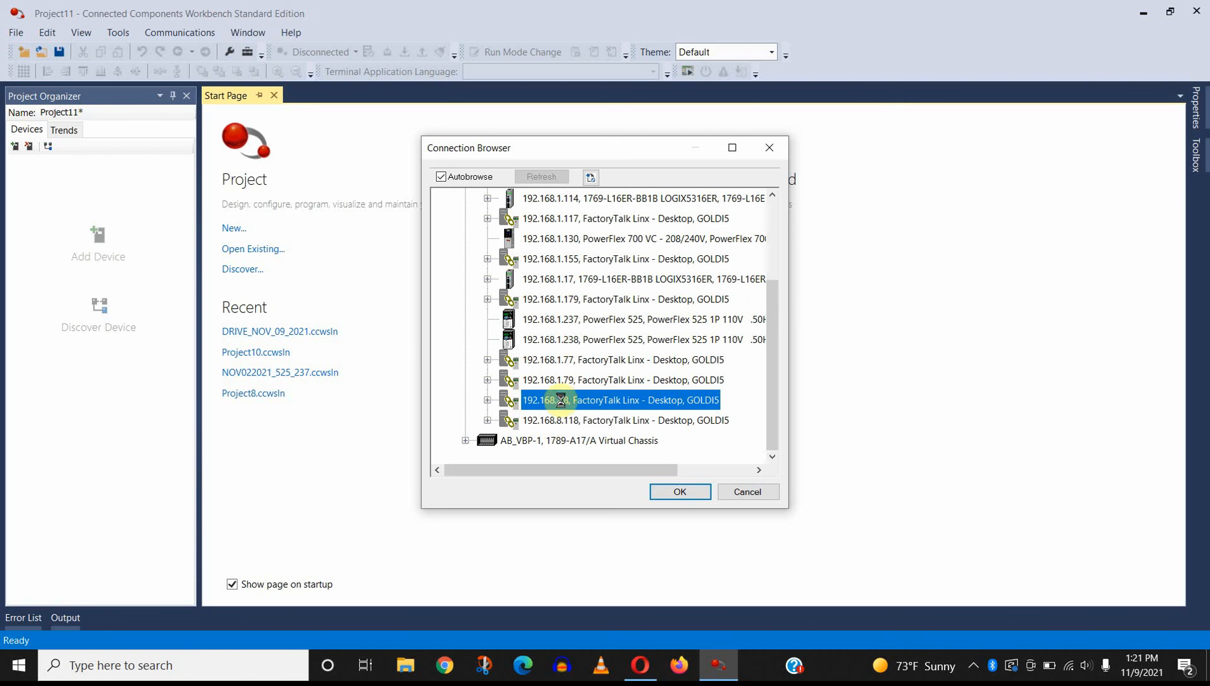
pyautogui.click(626, 338)
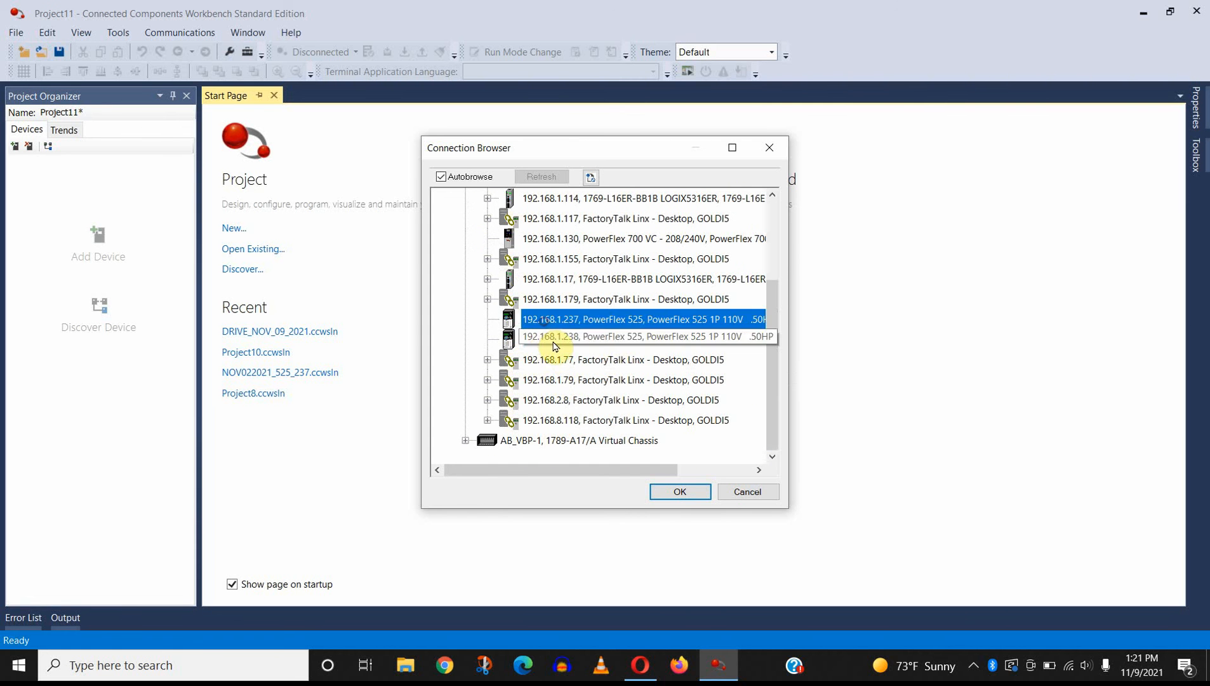
pyautogui.click(667, 494)
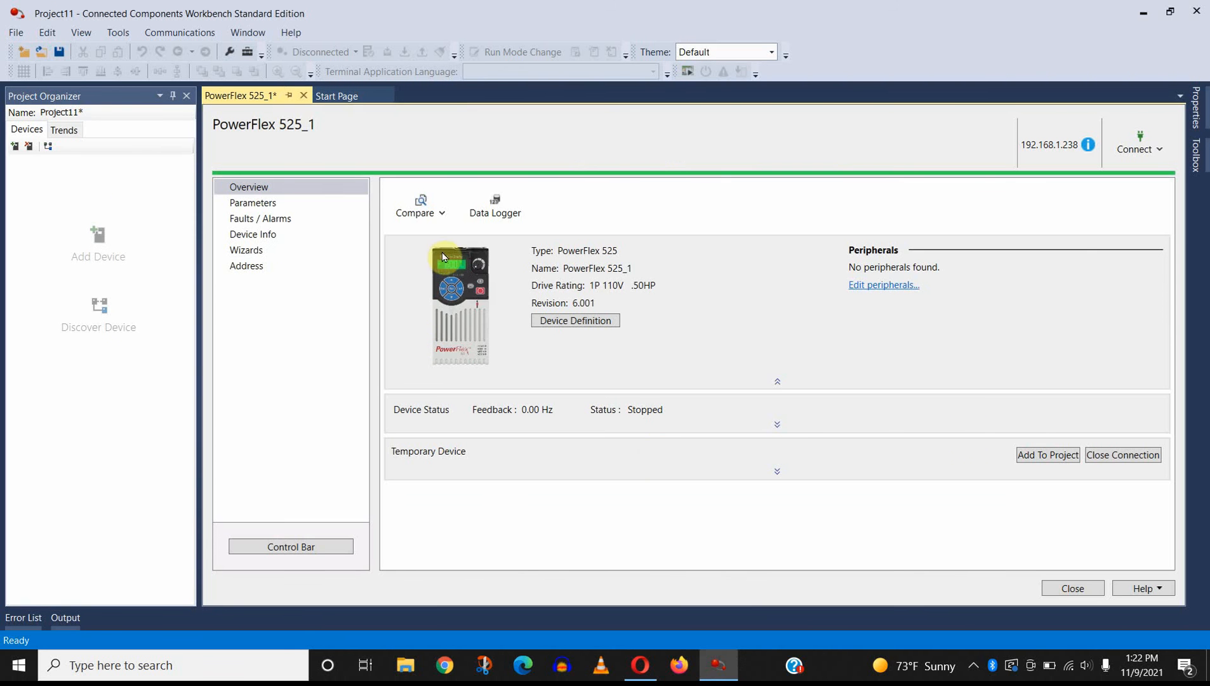
pyautogui.click(1035, 454)
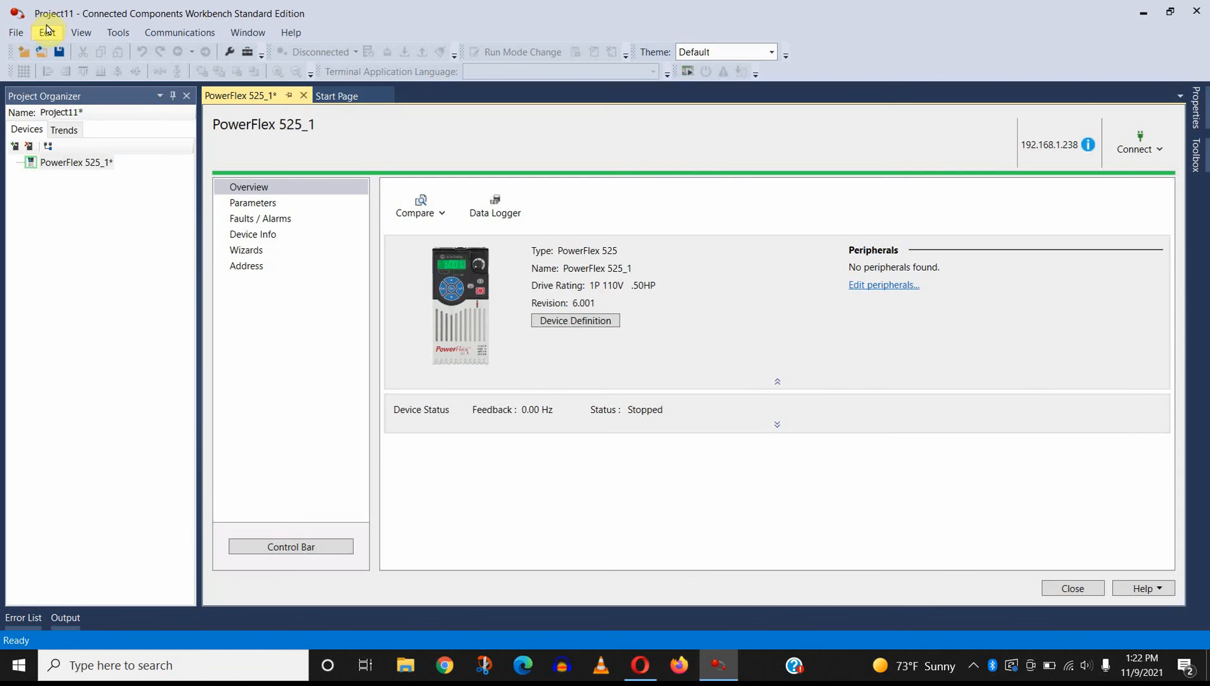
# Step: Save the project under the new name DRIVE_NOV9_2021b in the CCW folder
pyautogui.click(16, 33)
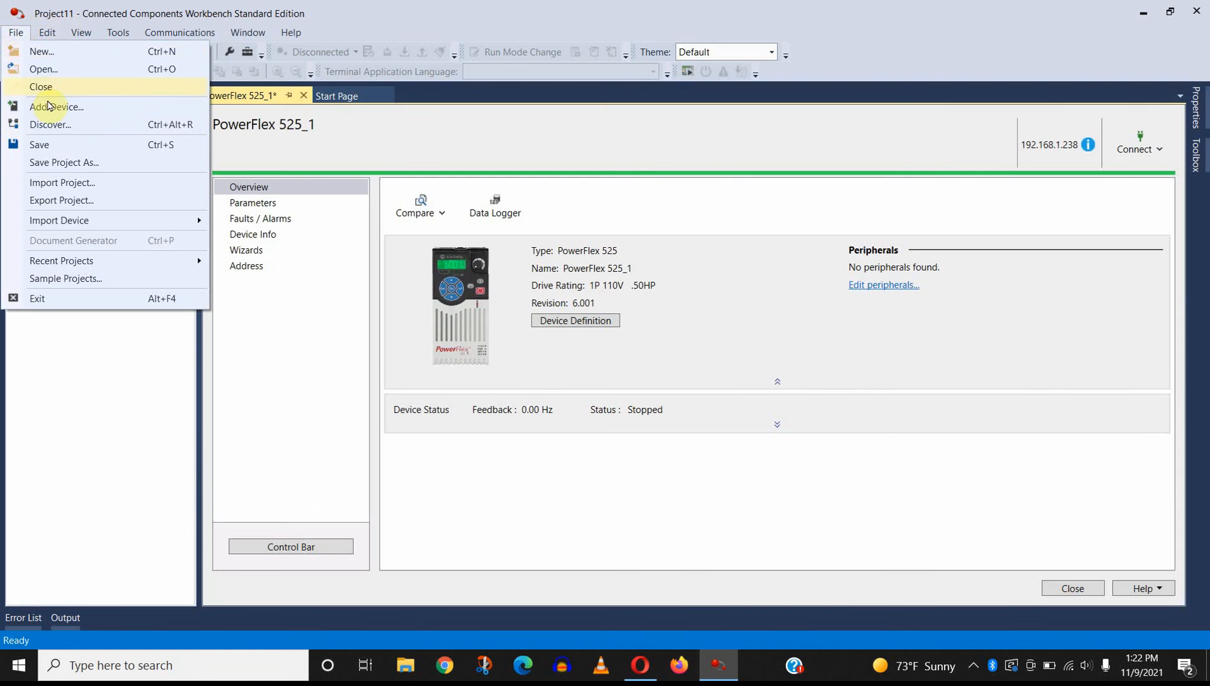
pyautogui.click(75, 162)
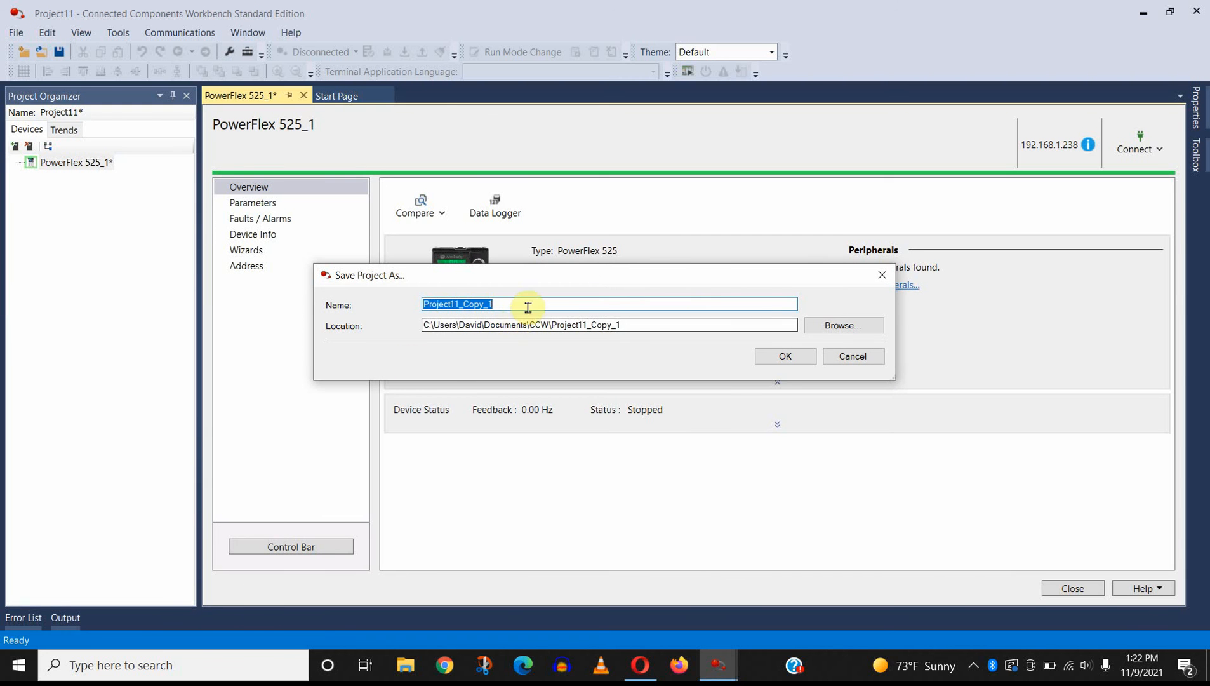
pyautogui.click(805, 329)
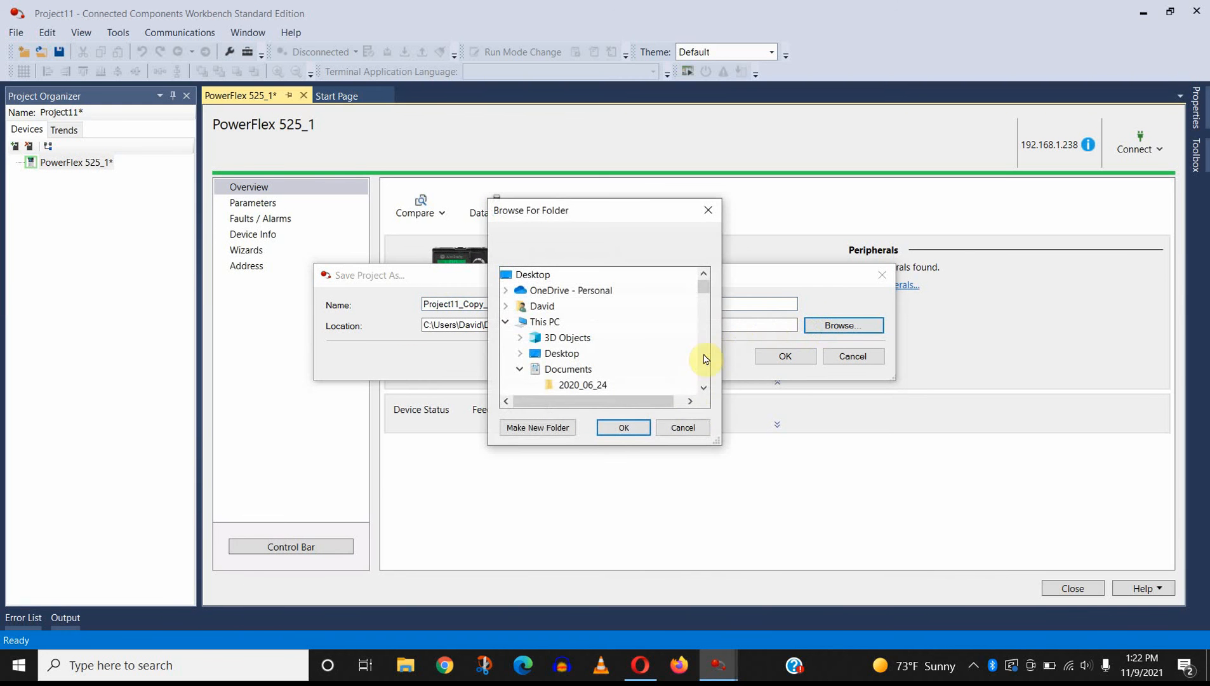
pyautogui.click(696, 425)
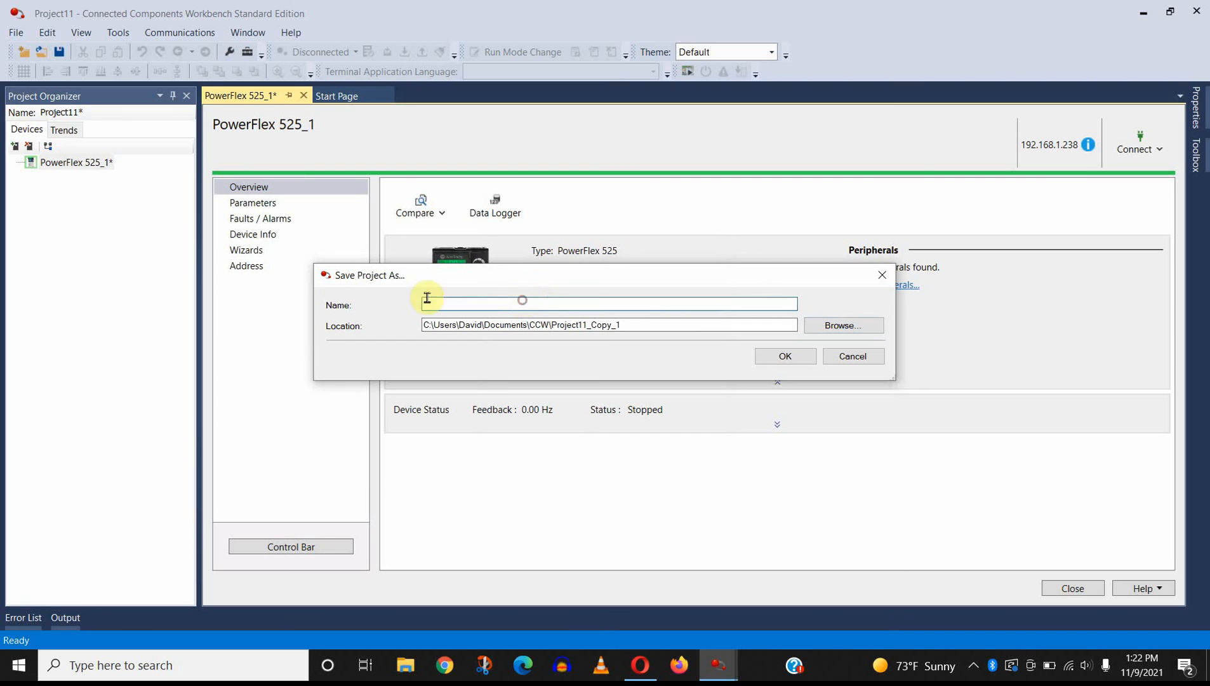
pyautogui.write('DR')
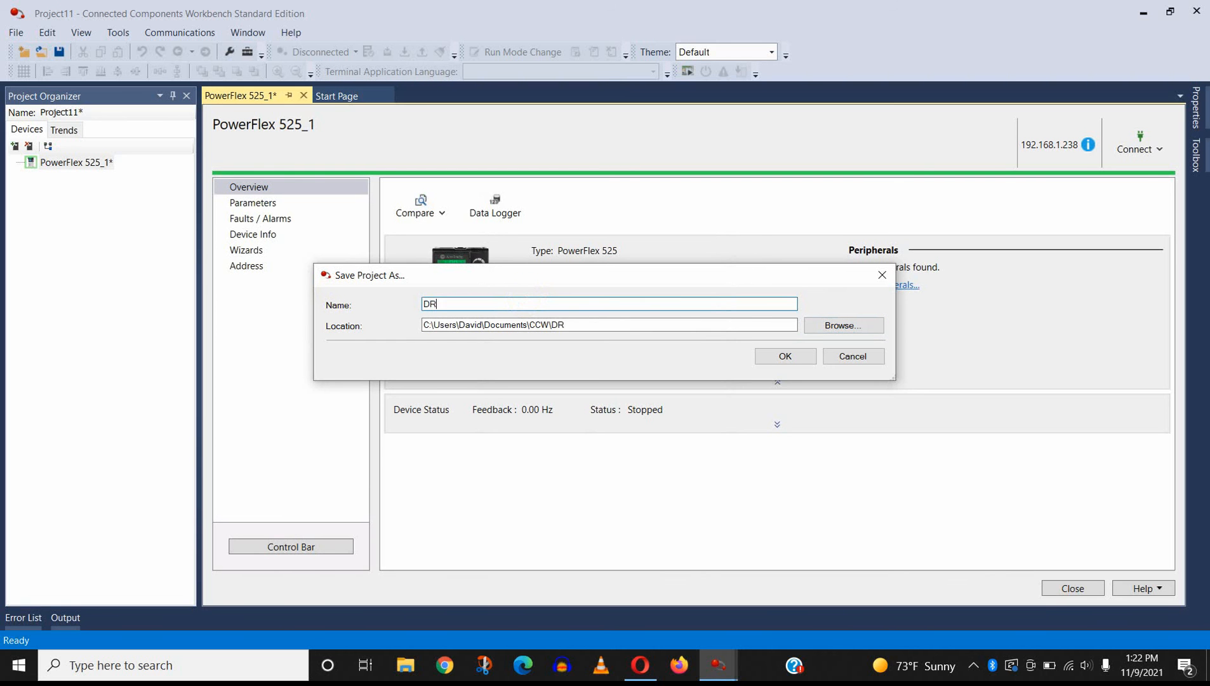
pyautogui.write('IVE_NOV9_2021b')
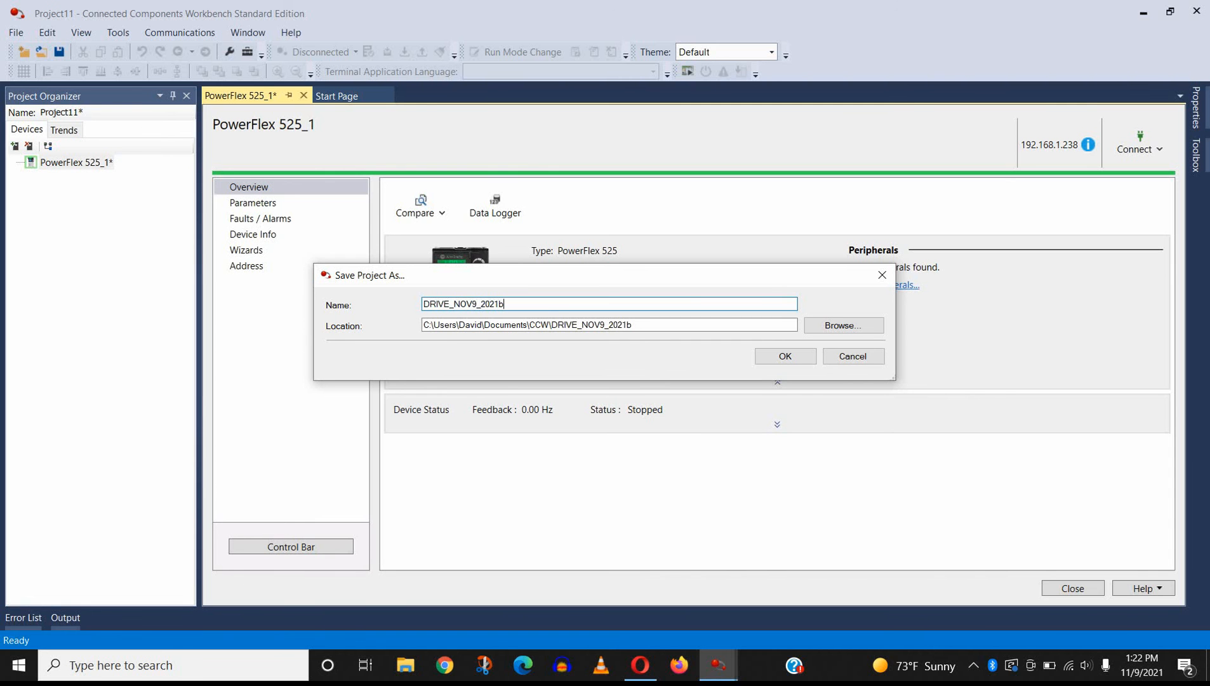
pyautogui.click(767, 357)
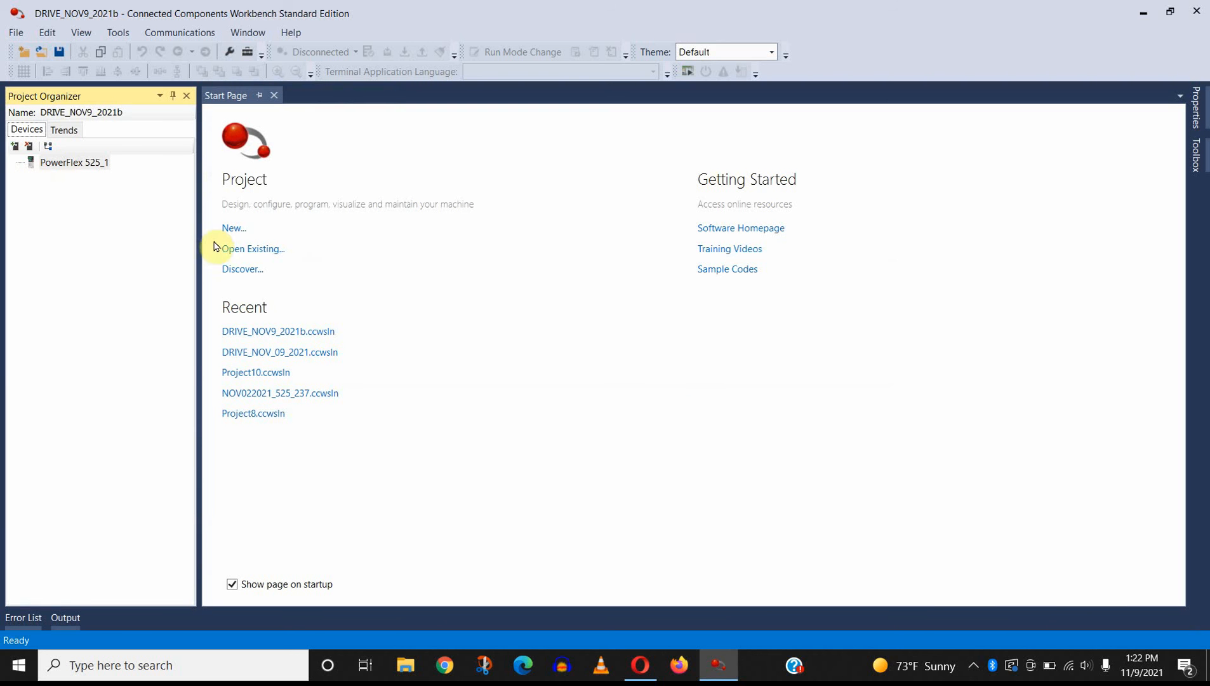
# Step: Browse the existing projects into the DRIVE_NOV9_2021b folder to check the saved project file without opening it
pyautogui.click(239, 248)
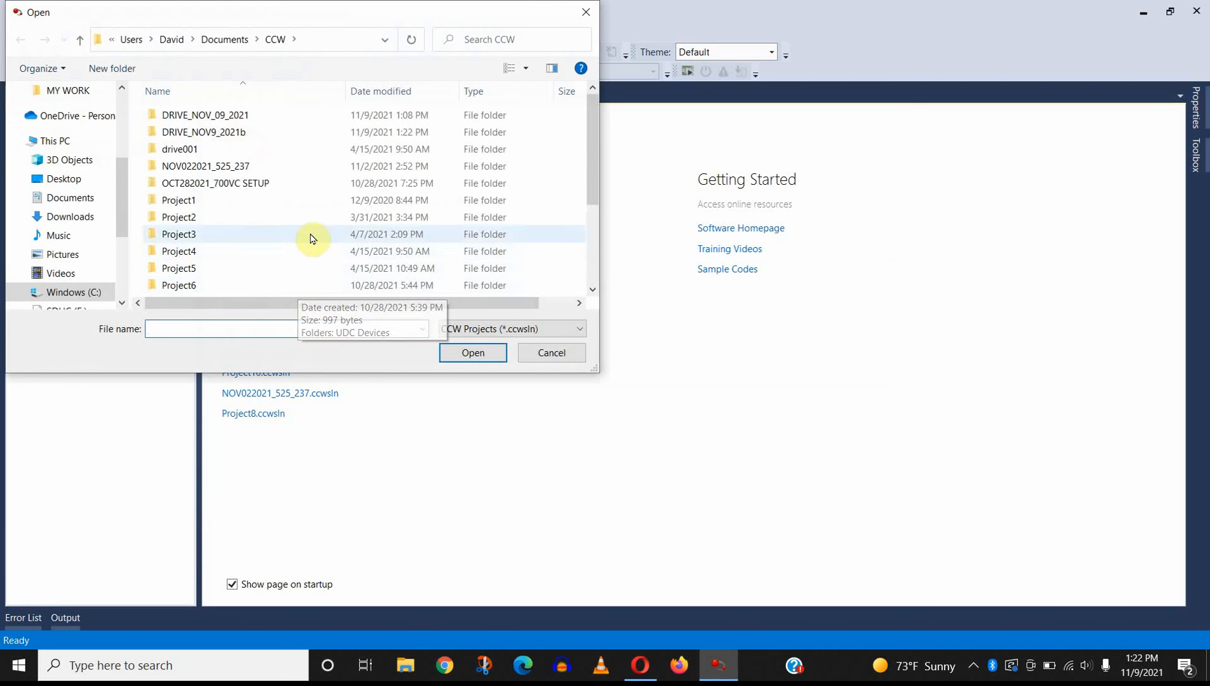
pyautogui.doubleClick(265, 131)
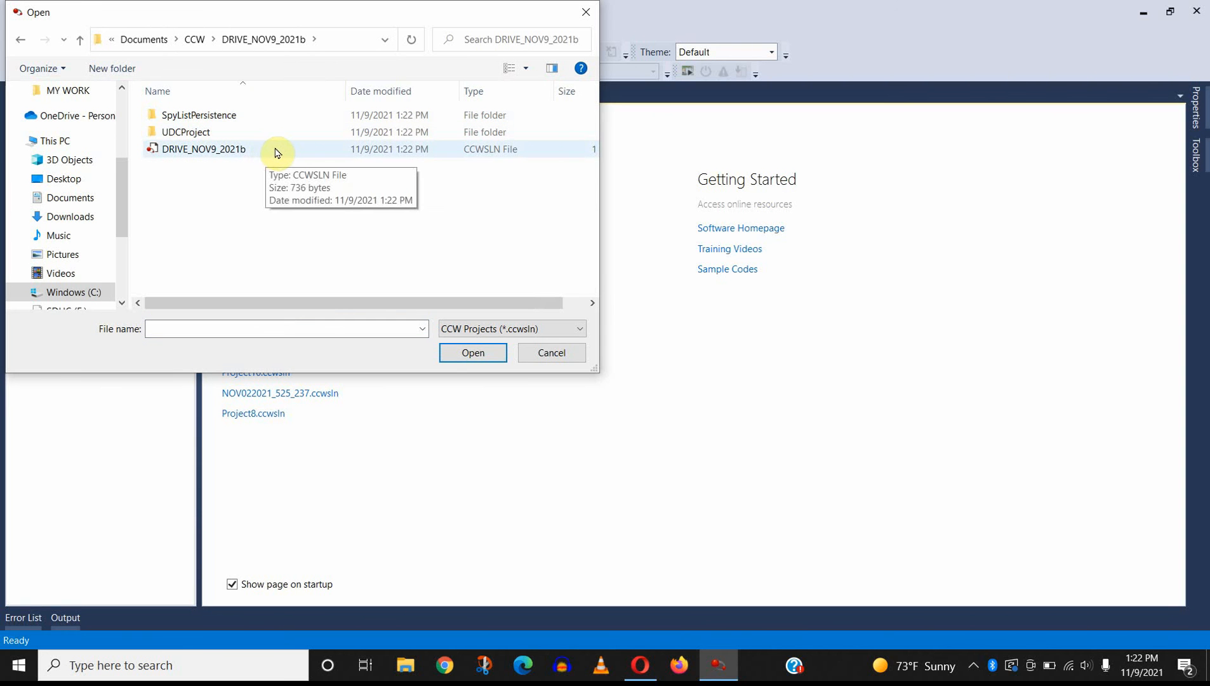
pyautogui.click(586, 12)
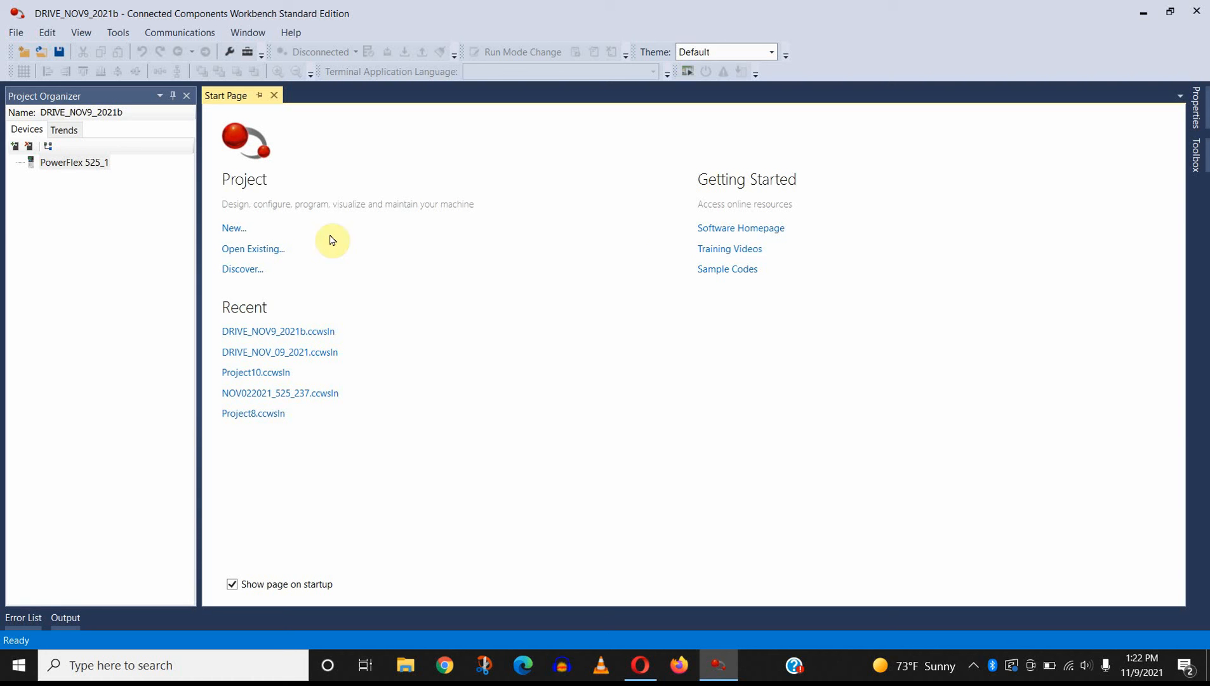
# Step: Reconnect to the PowerFlex 525 at 192.168.1.238 through discovery and inspect its connection options, leaving it out of the project
pyautogui.click(254, 271)
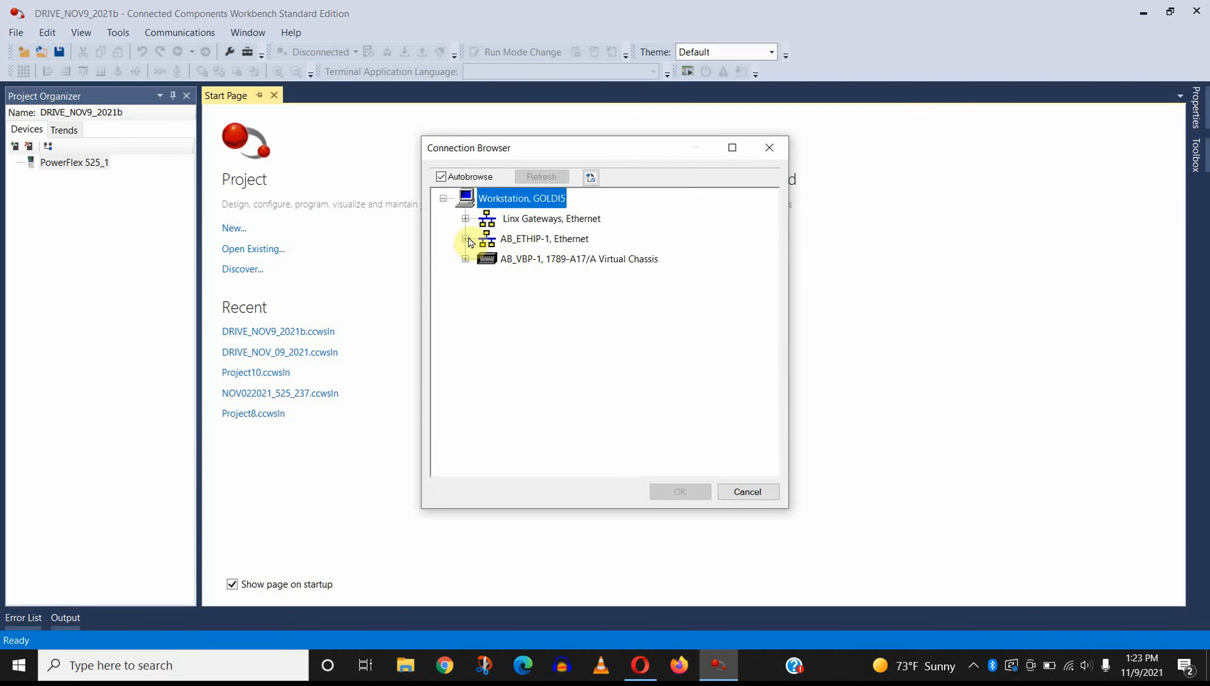
pyautogui.click(475, 240)
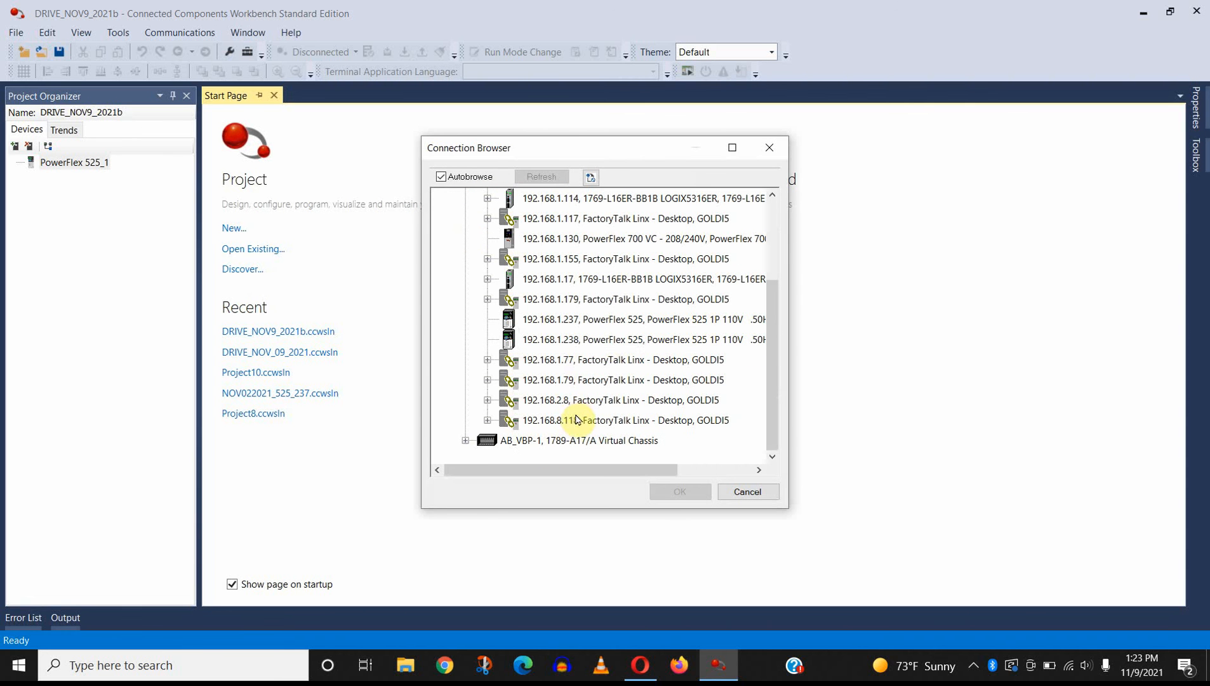
pyautogui.click(580, 343)
pyautogui.click(680, 492)
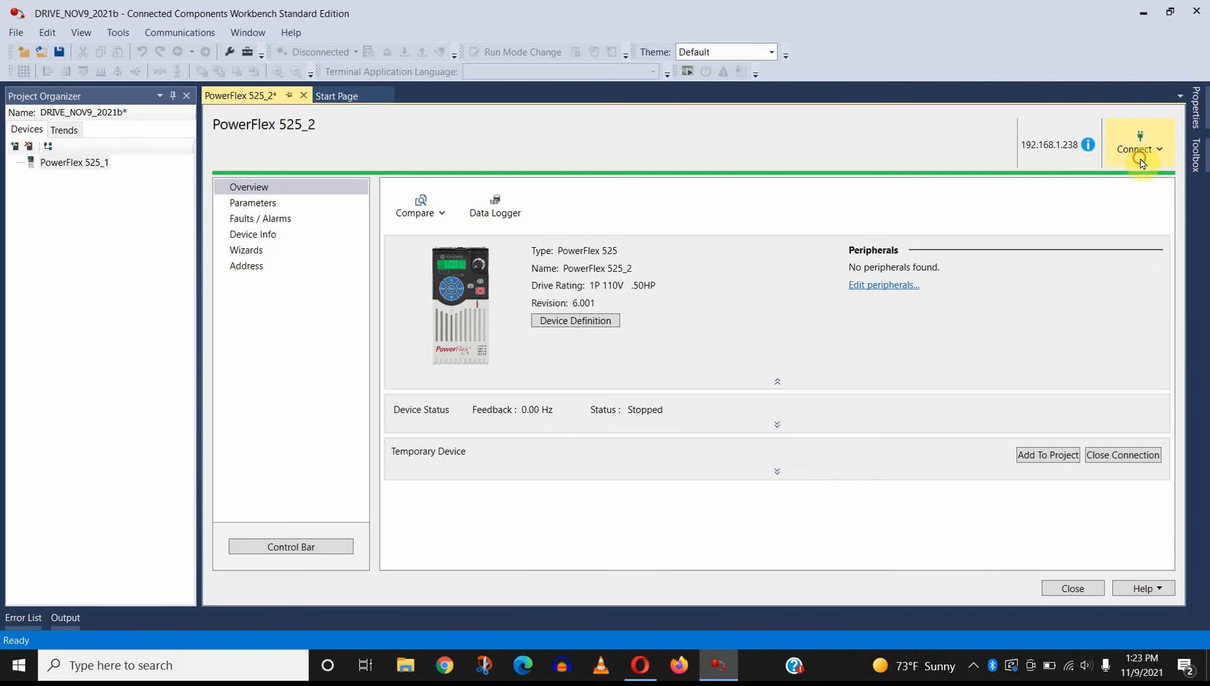
pyautogui.click(1139, 148)
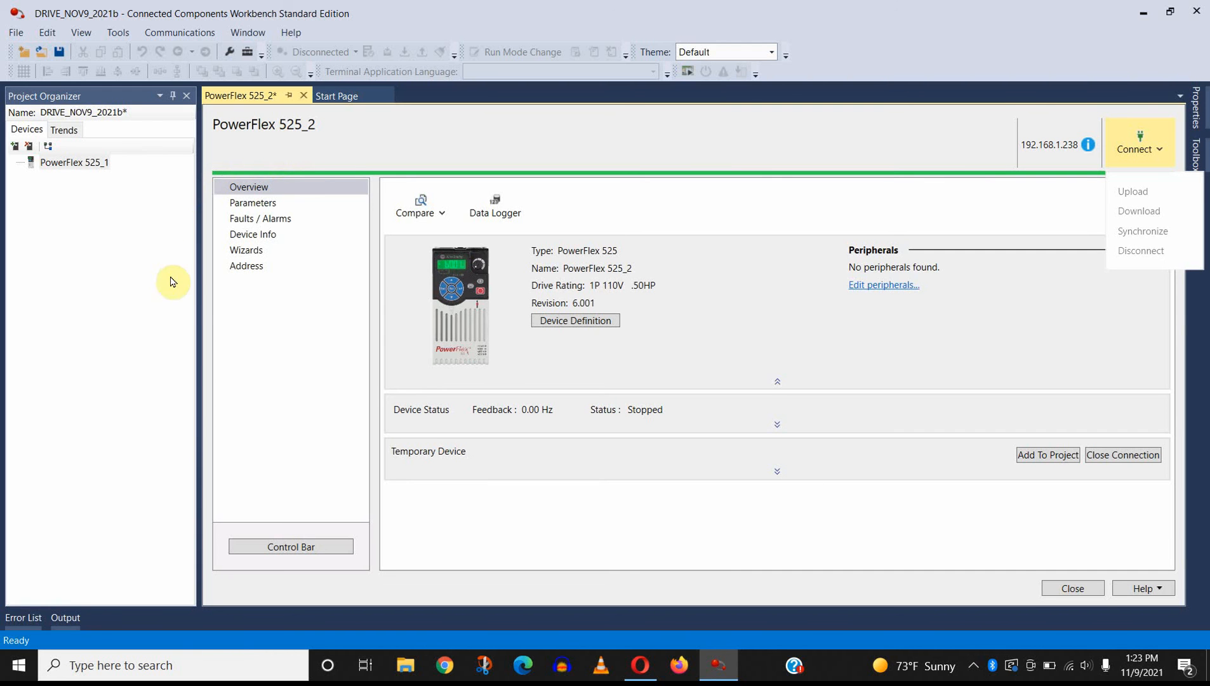
pyautogui.click(1083, 591)
pyautogui.click(1090, 589)
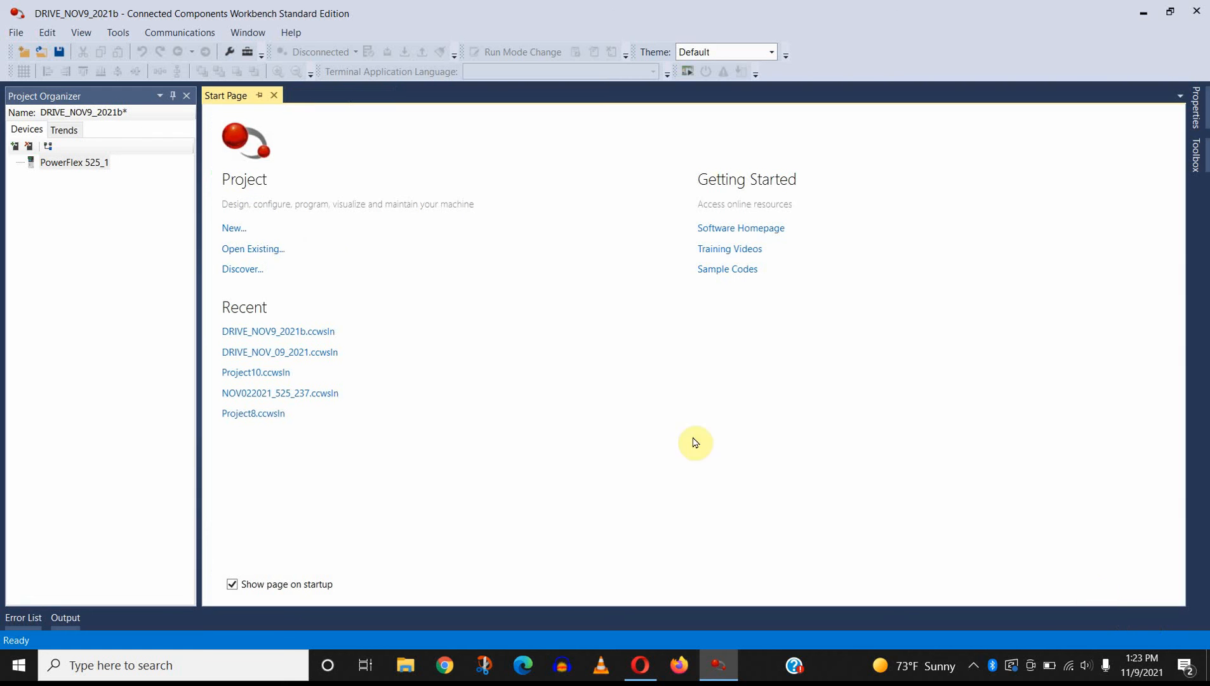
# Step: Create a new project named Project12 with device adding enabled, discarding the changes to DRIVE_NOV9_2021b
pyautogui.click(240, 230)
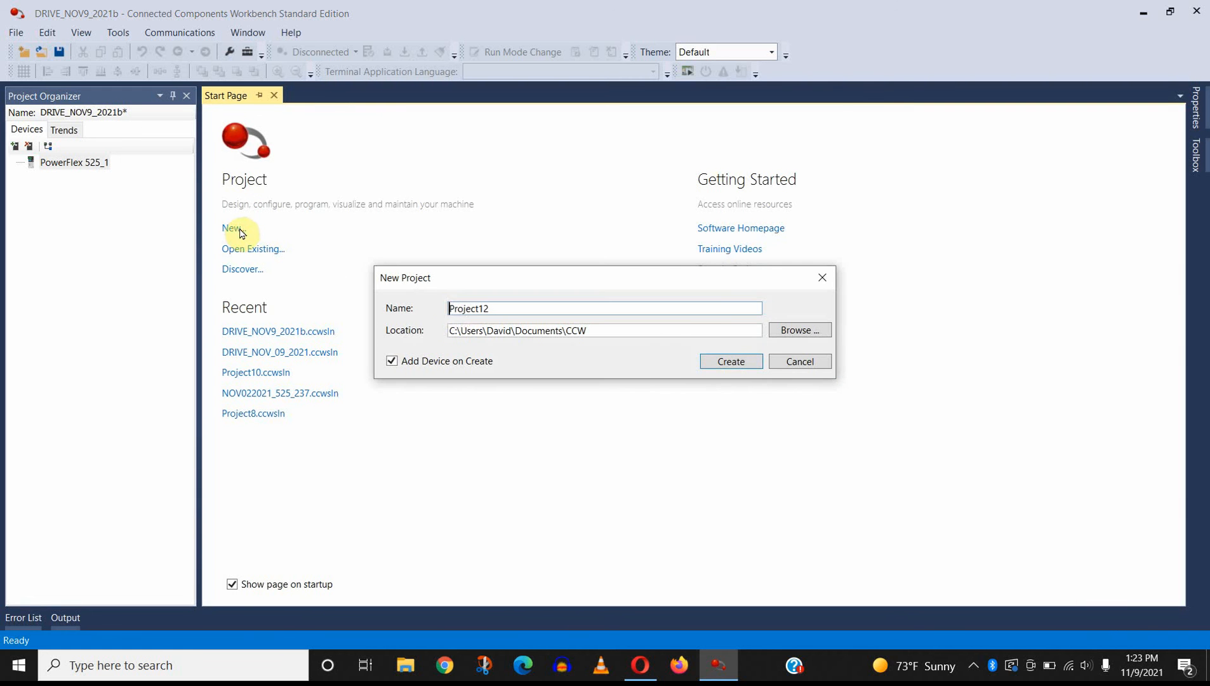
pyautogui.click(731, 362)
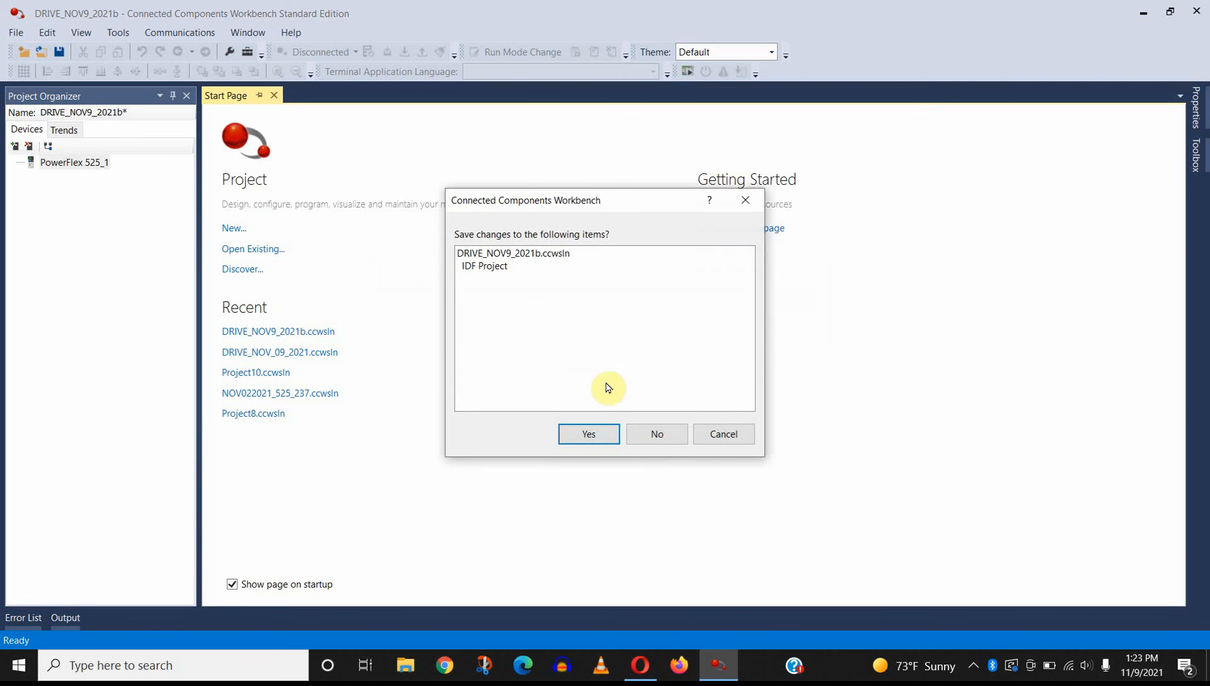
pyautogui.click(640, 437)
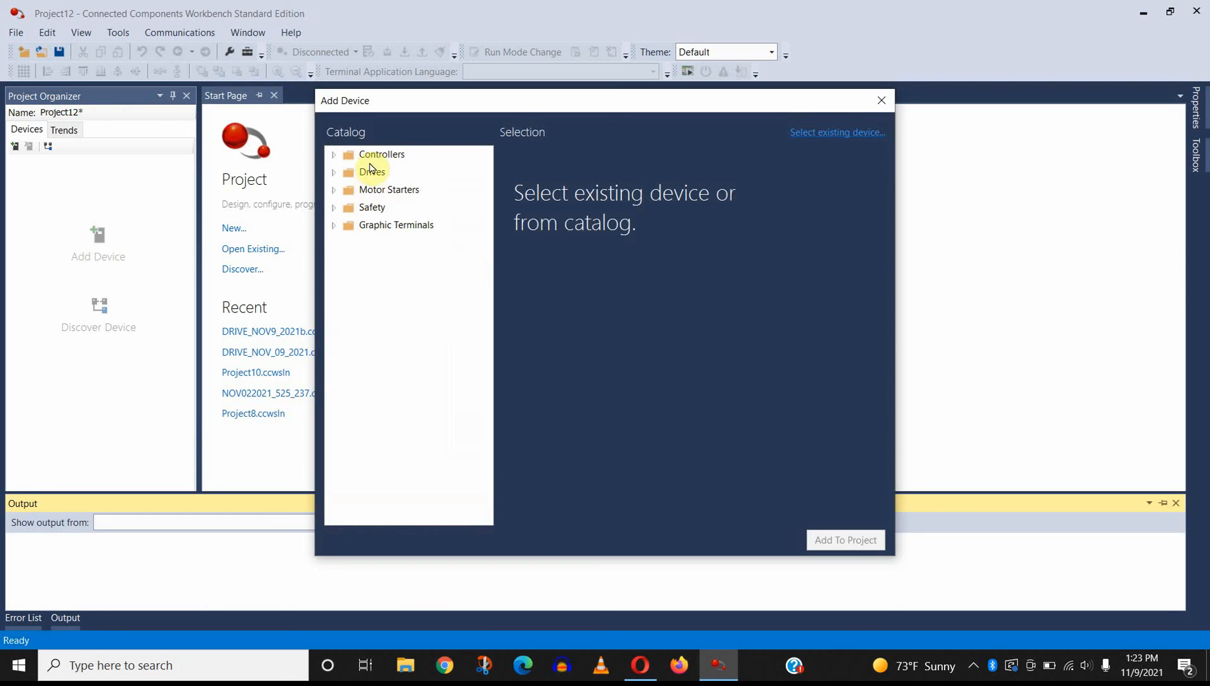
# Step: Add a PowerFlex 525 from the PowerFlex 520-Series drives catalog to the new project
pyautogui.click(335, 173)
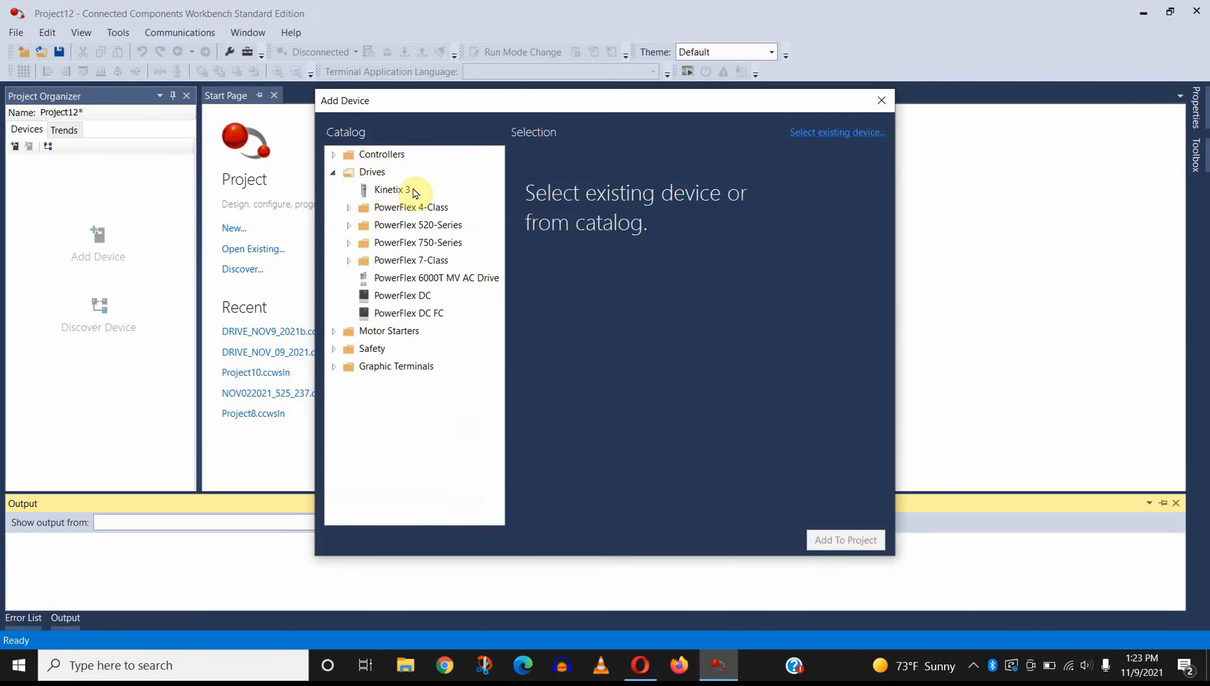
pyautogui.click(348, 226)
pyautogui.click(418, 260)
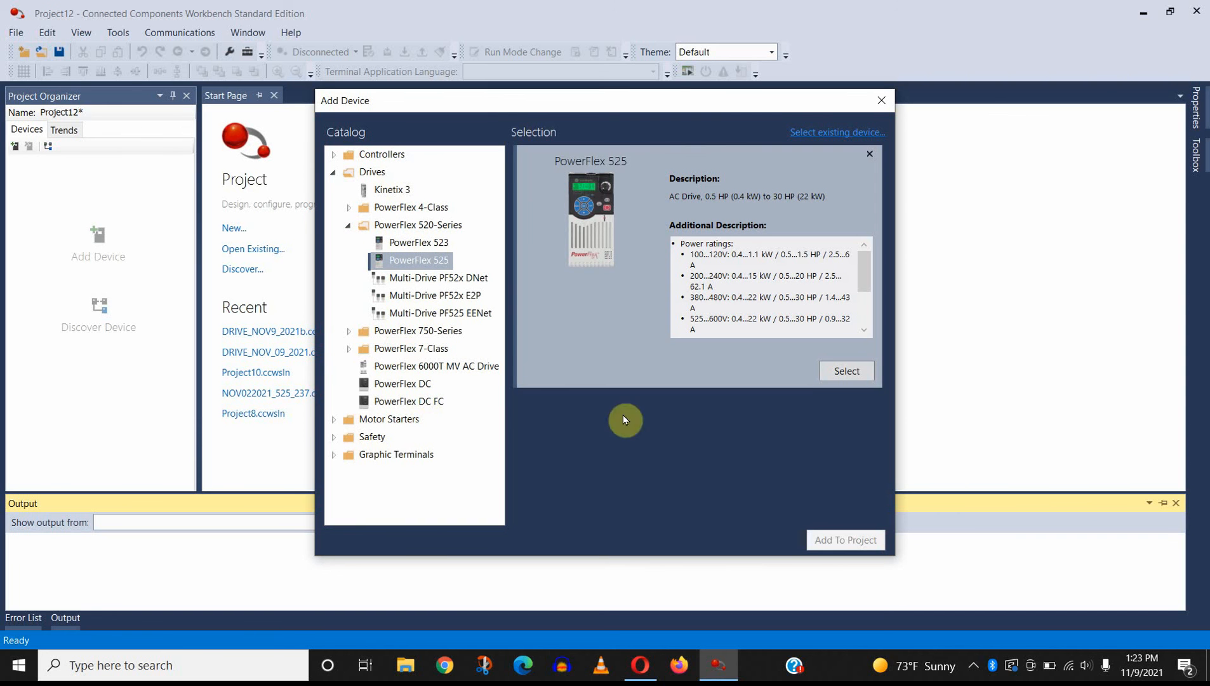
pyautogui.click(867, 377)
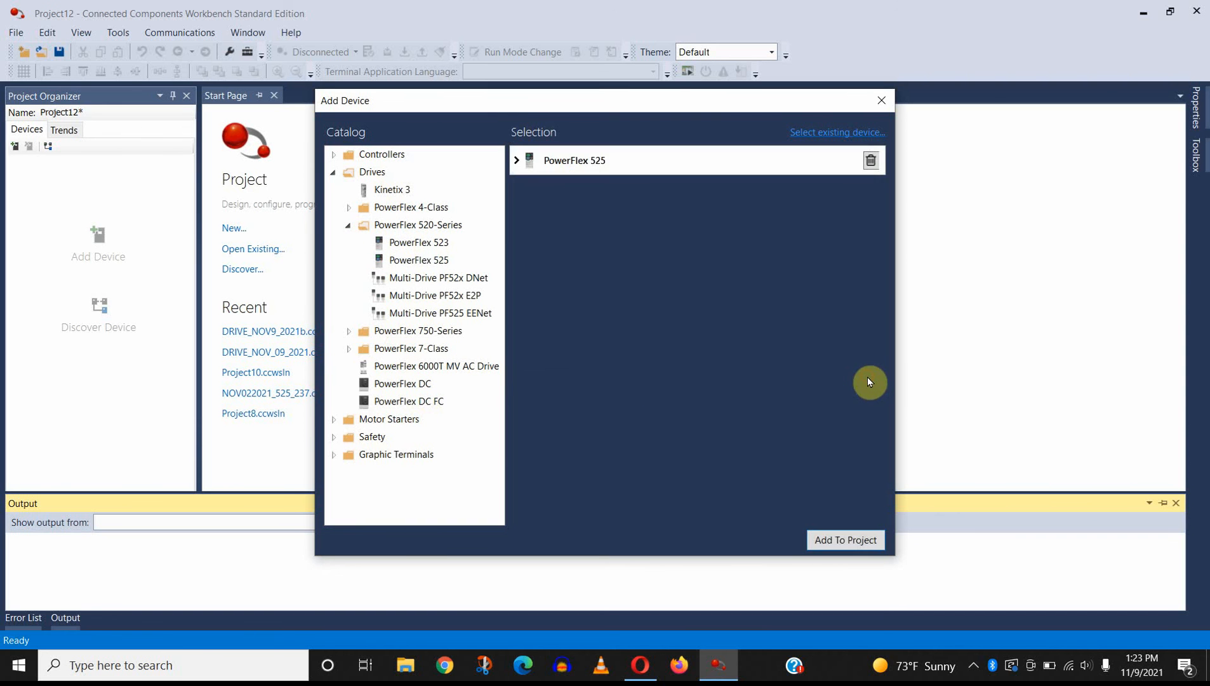
pyautogui.click(851, 540)
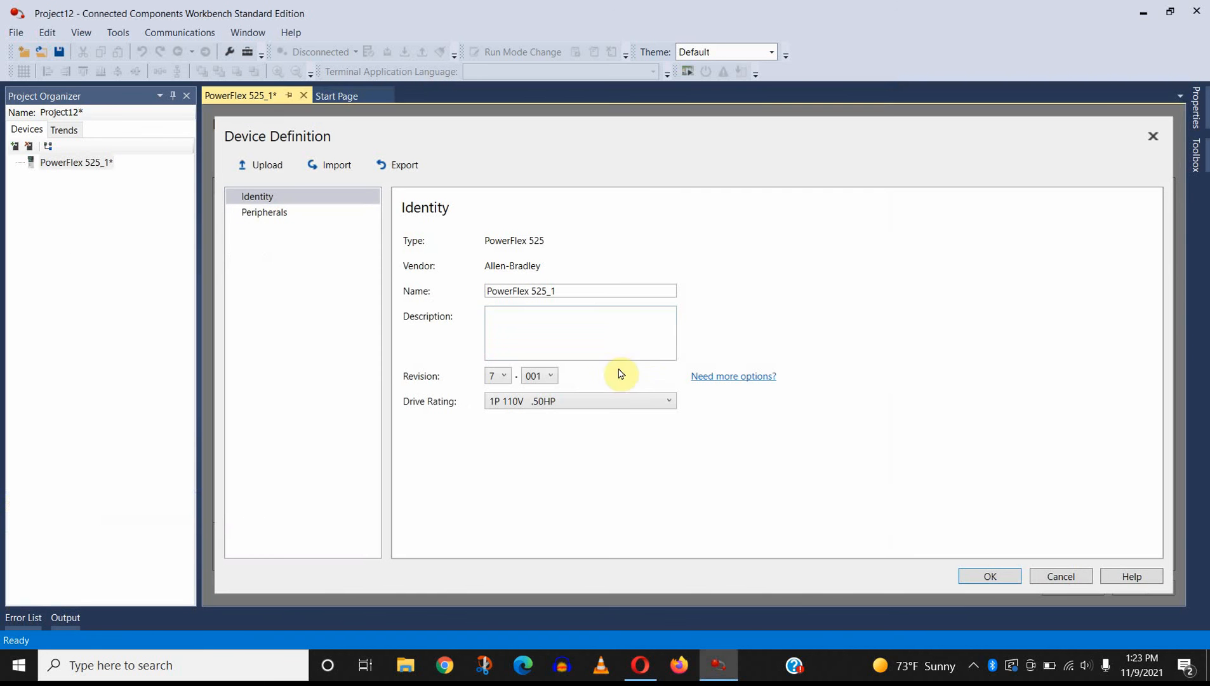
# Step: Reopen the added PowerFlex 525 from the project's devices and accept its device definition with the default settings
pyautogui.click(336, 96)
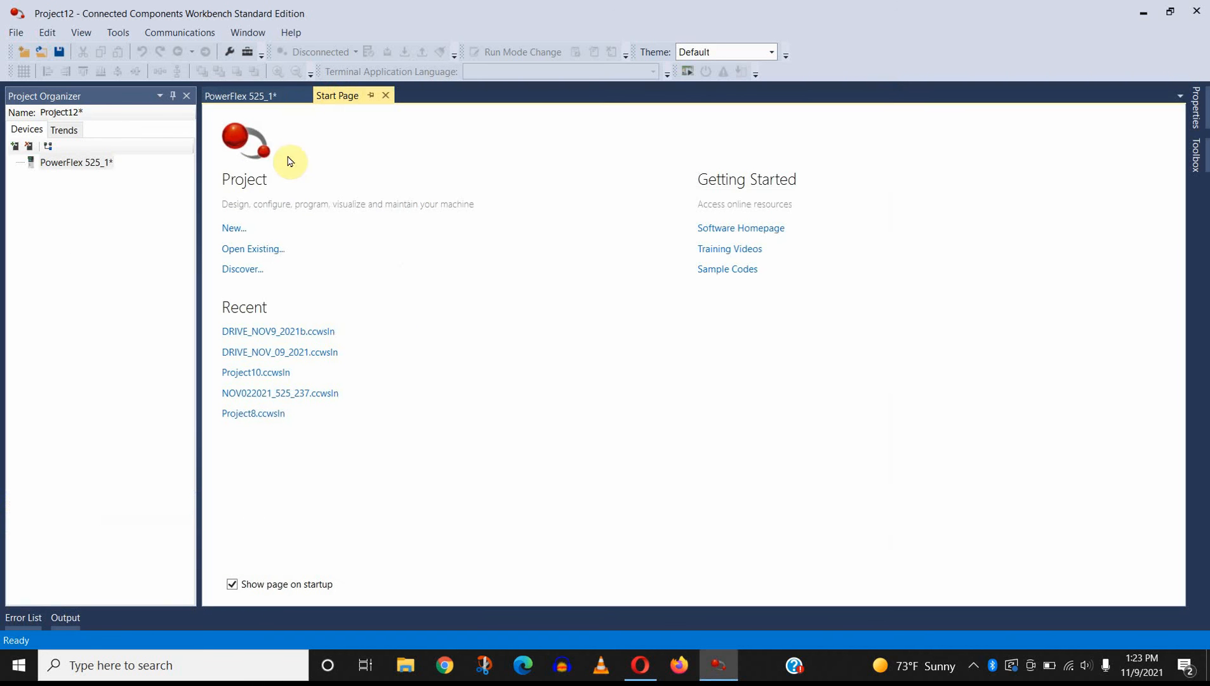
pyautogui.doubleClick(66, 164)
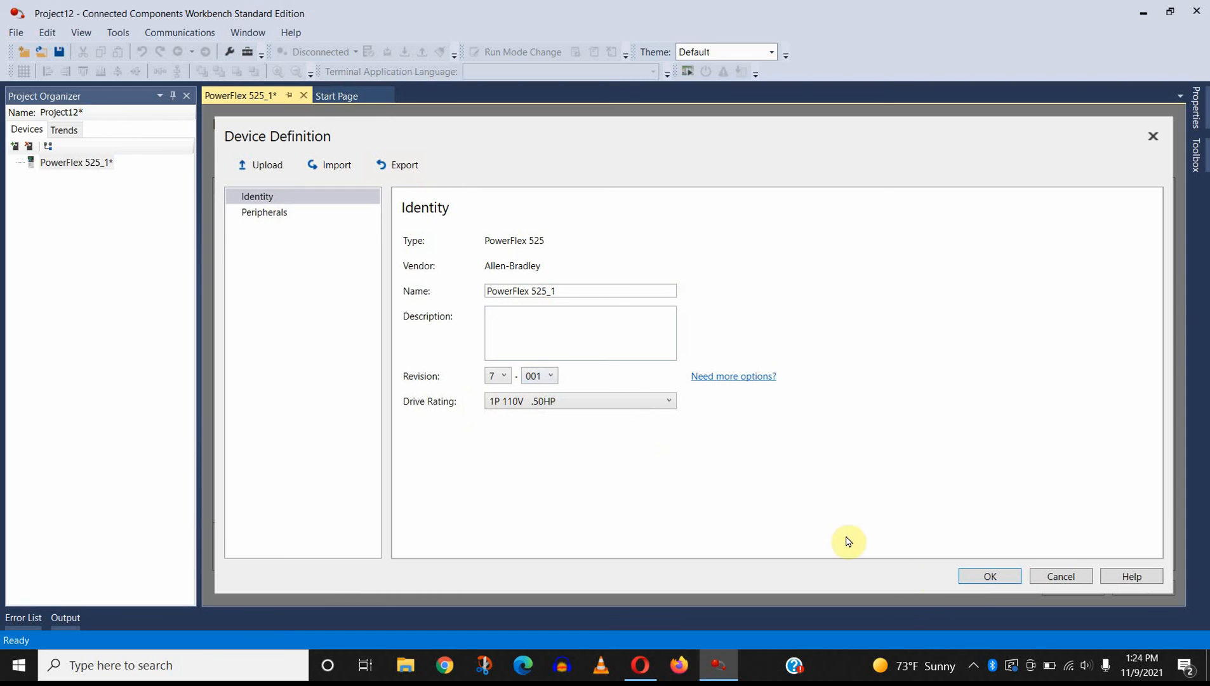
pyautogui.click(981, 576)
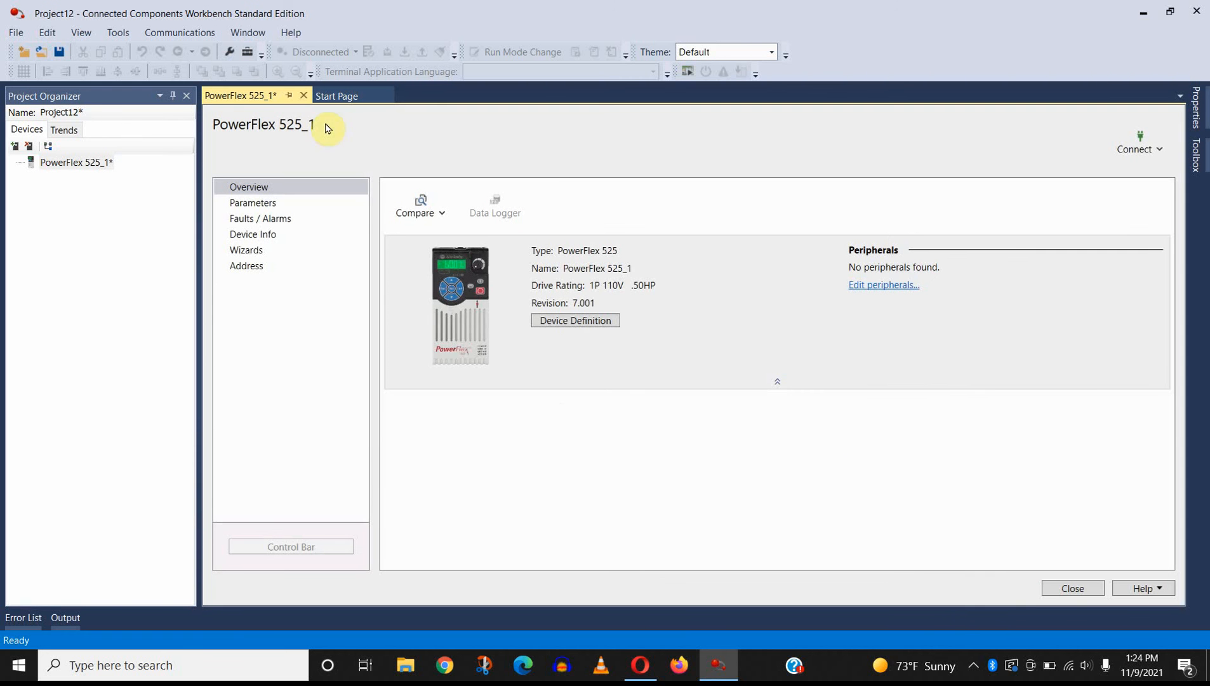
# Step: Examine the offline PowerFlex 525's parameter list, including the motor nameplate parameters and the port selection
pyautogui.click(285, 203)
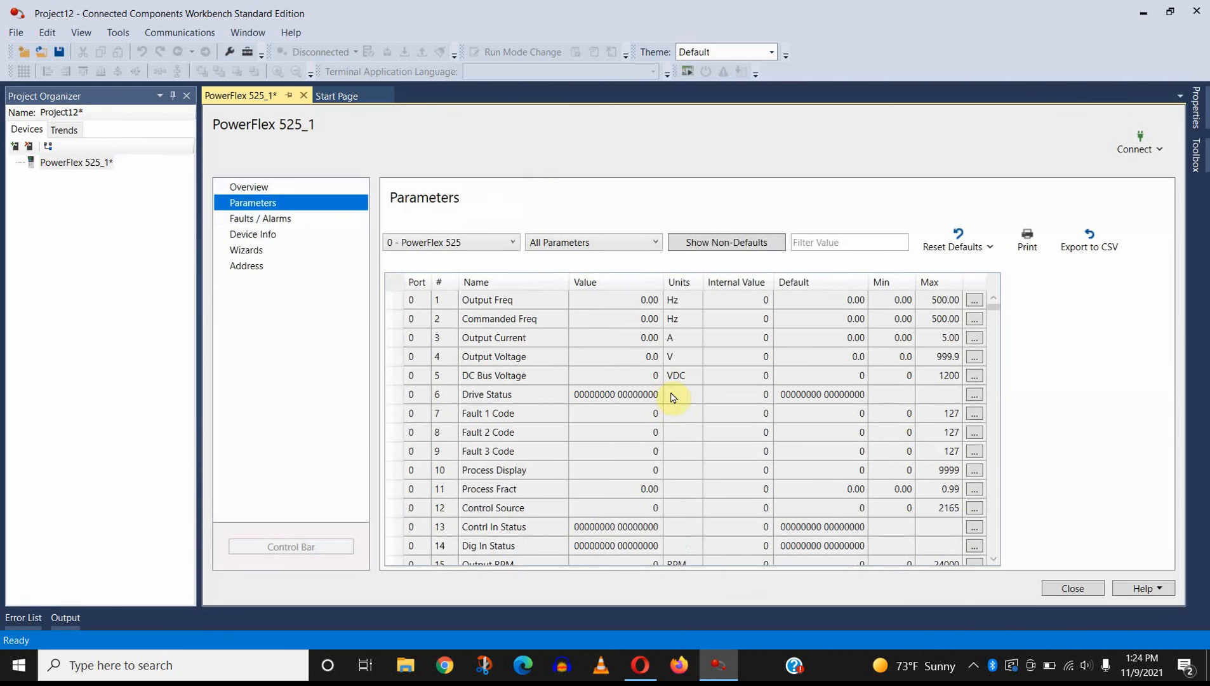
pyautogui.scroll(-6, 673, 394)
pyautogui.scroll(6, 694, 402)
pyautogui.scroll(-3, 705, 404)
pyautogui.scroll(-5, 717, 413)
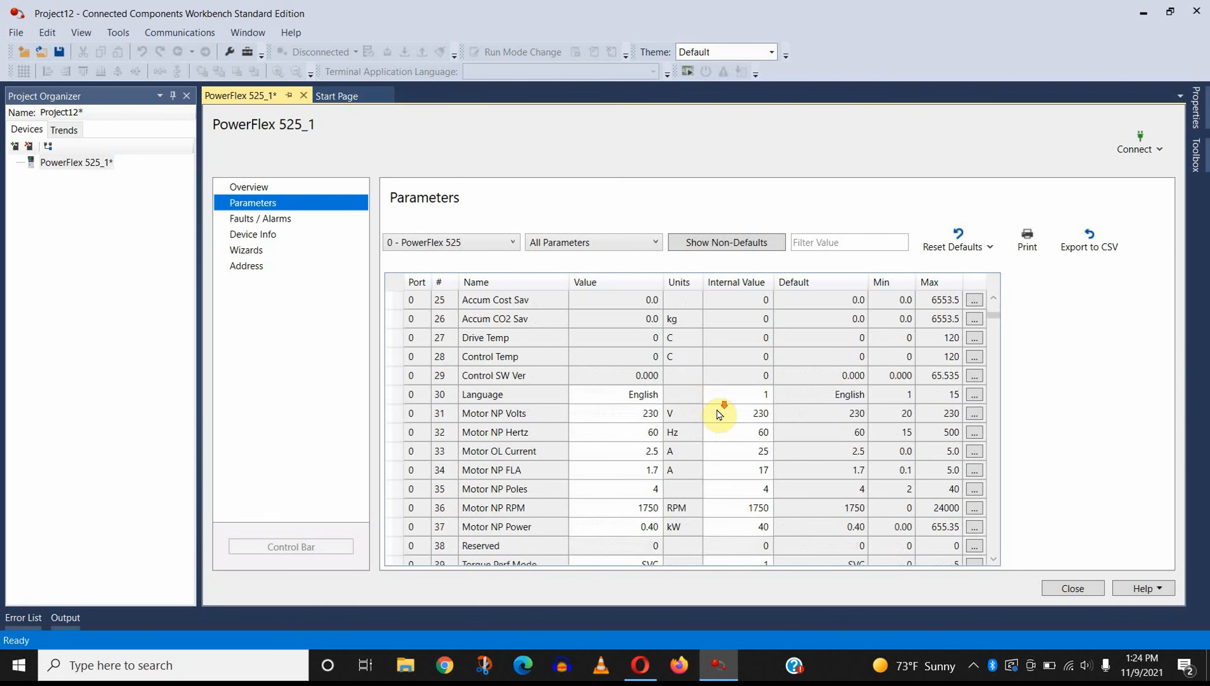
pyautogui.scroll(-3, 719, 414)
pyautogui.scroll(3, 718, 414)
pyautogui.scroll(8, 719, 414)
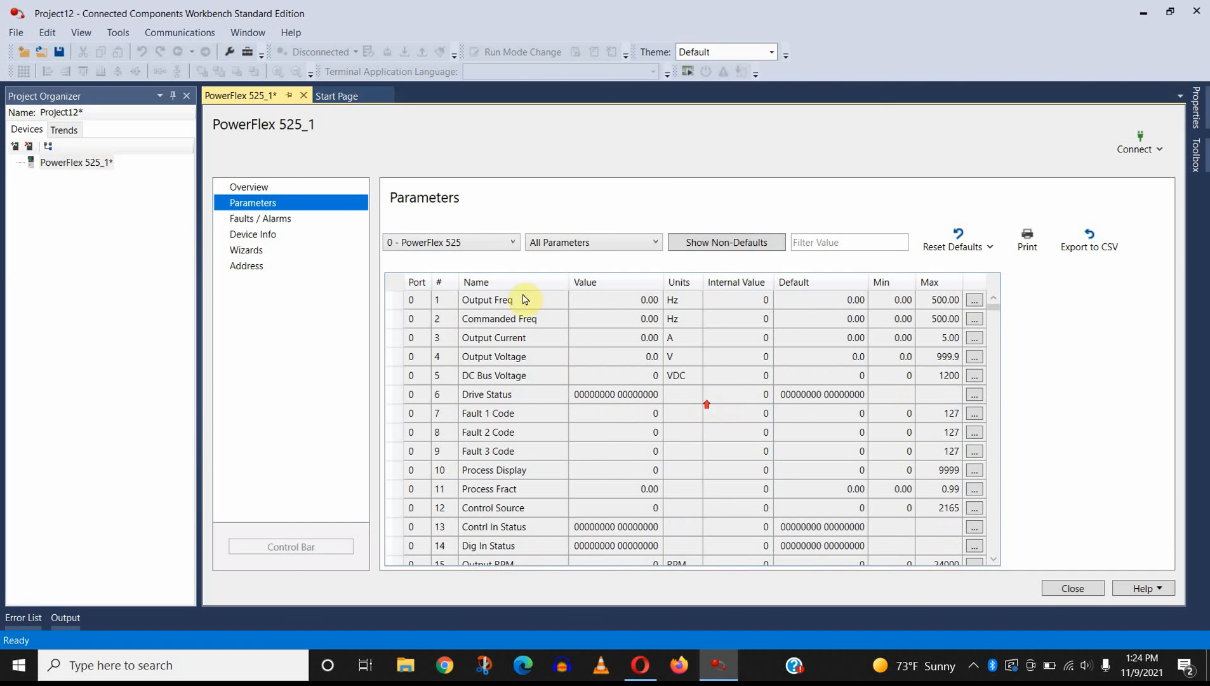
pyautogui.click(456, 243)
pyautogui.click(460, 245)
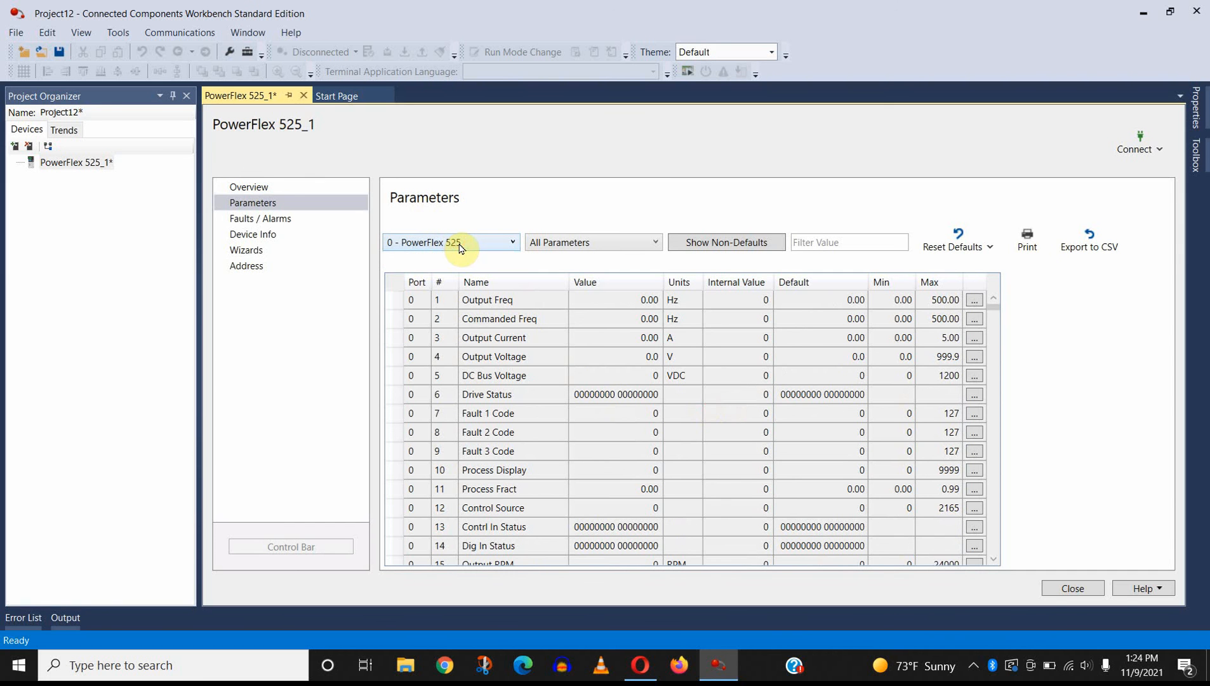
# Step: Review the drive's device definition, checking its identity settings and the option for adding peripherals
pyautogui.click(280, 187)
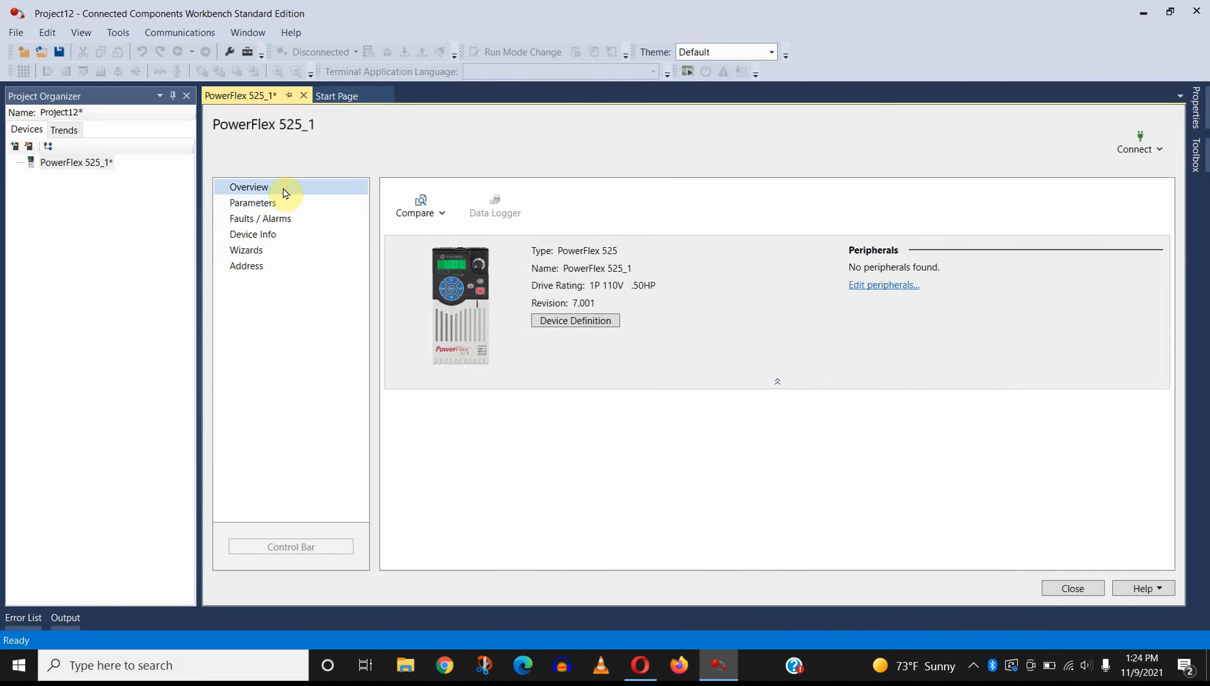
pyautogui.click(588, 320)
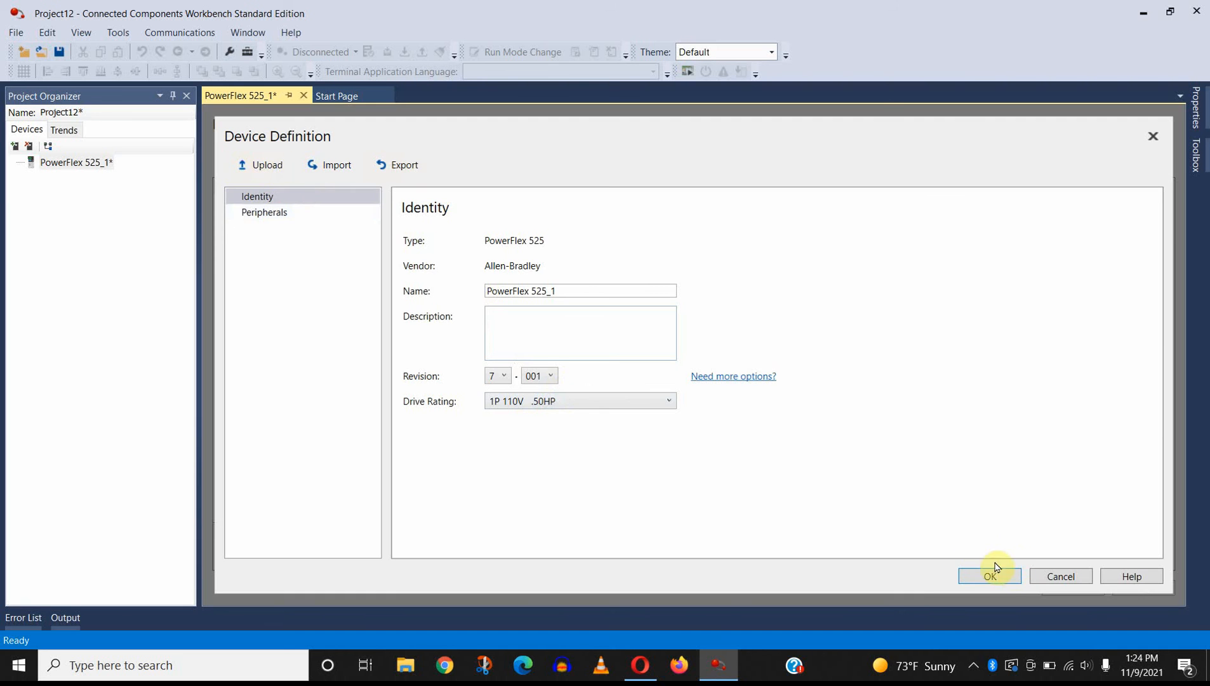
pyautogui.click(1011, 576)
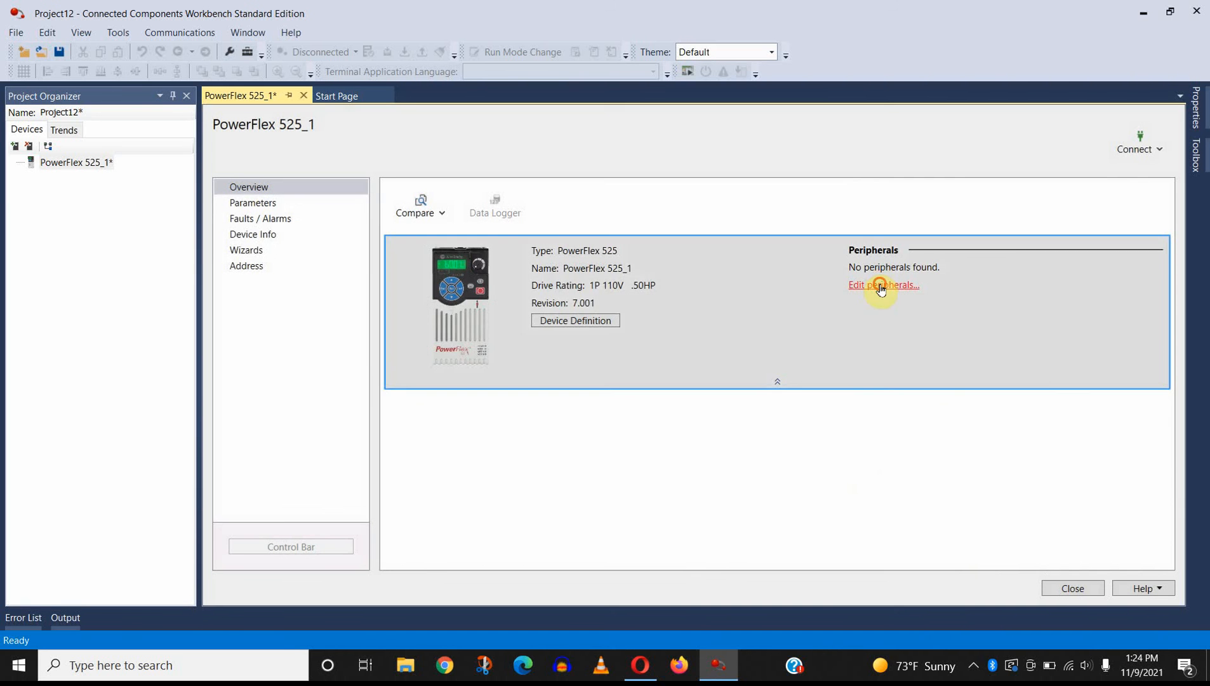
pyautogui.click(874, 285)
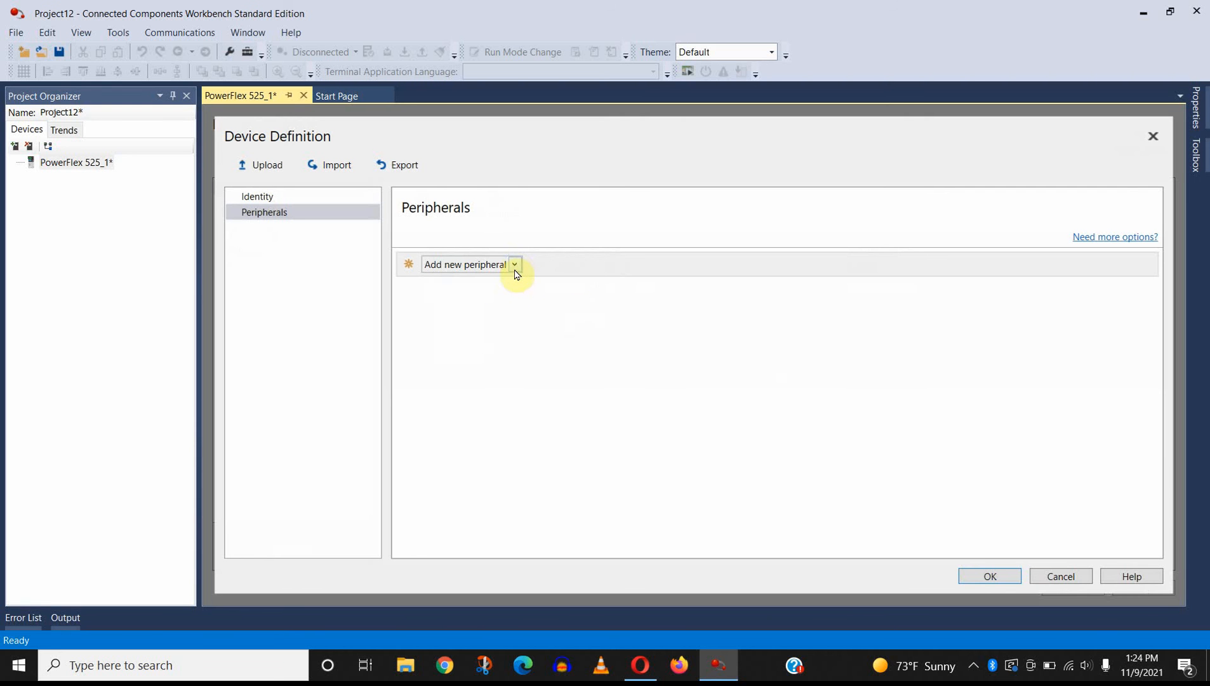
pyautogui.click(1074, 577)
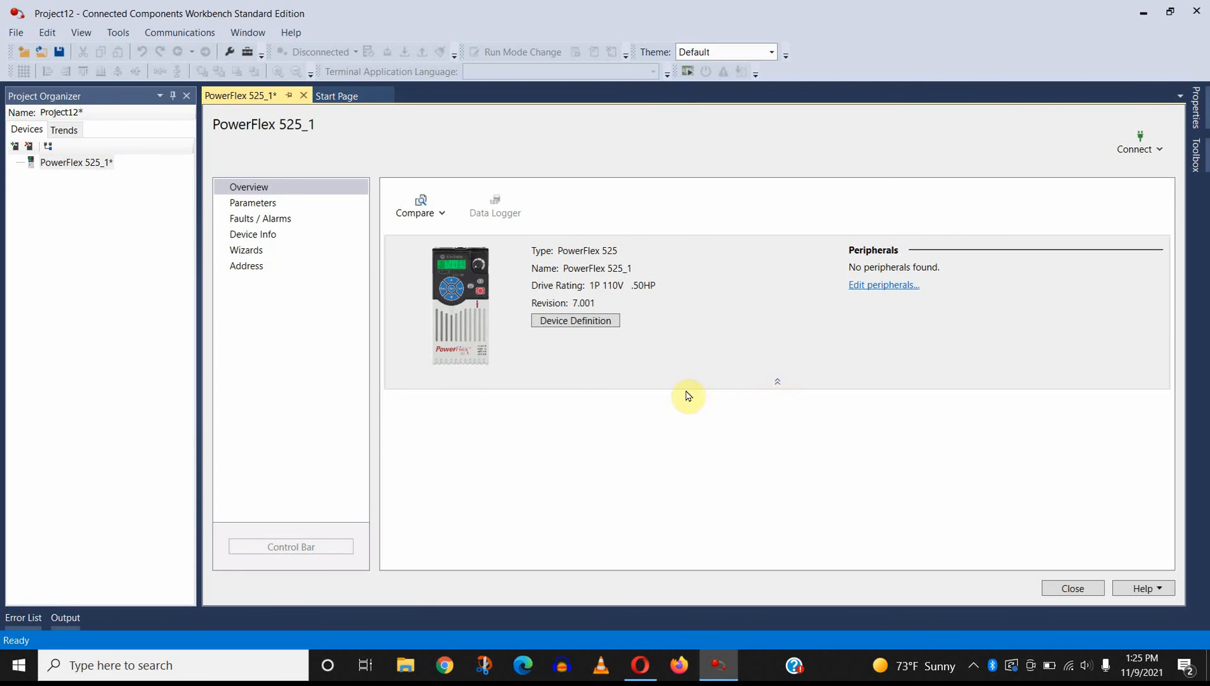
# Step: Set the drive's EN Addr Sel parameter (128) to Parameters
pyautogui.click(280, 203)
pyautogui.scroll(-13, 618, 343)
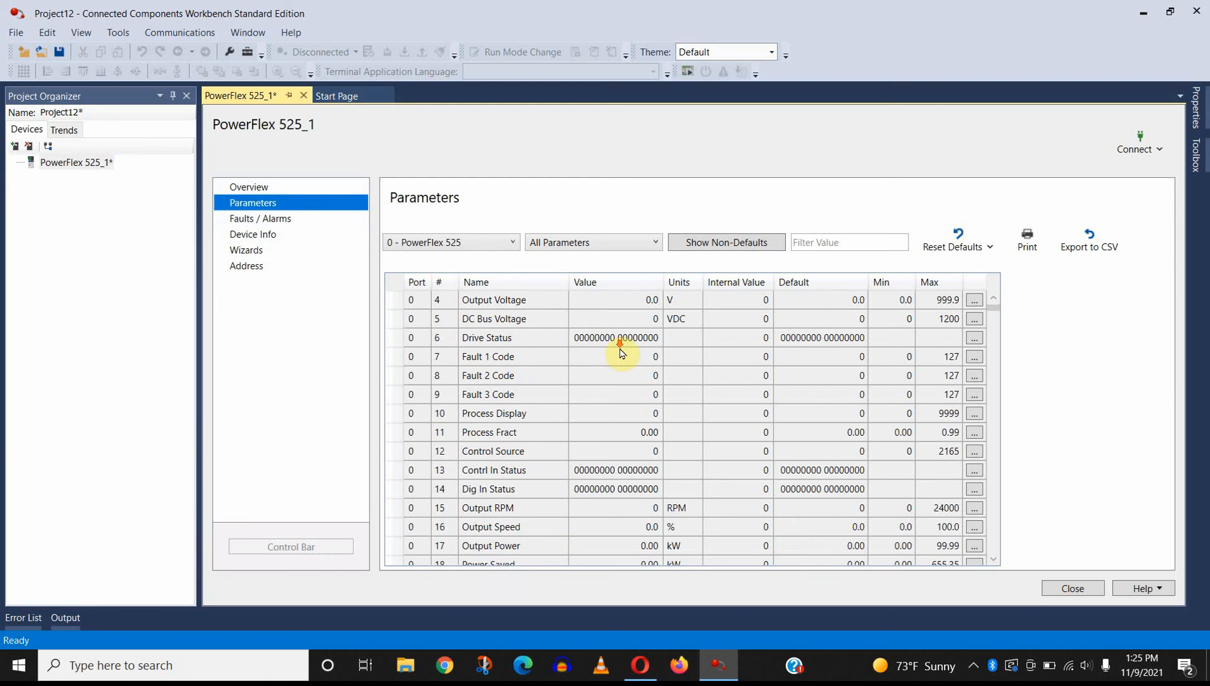
pyautogui.scroll(-17, 694, 381)
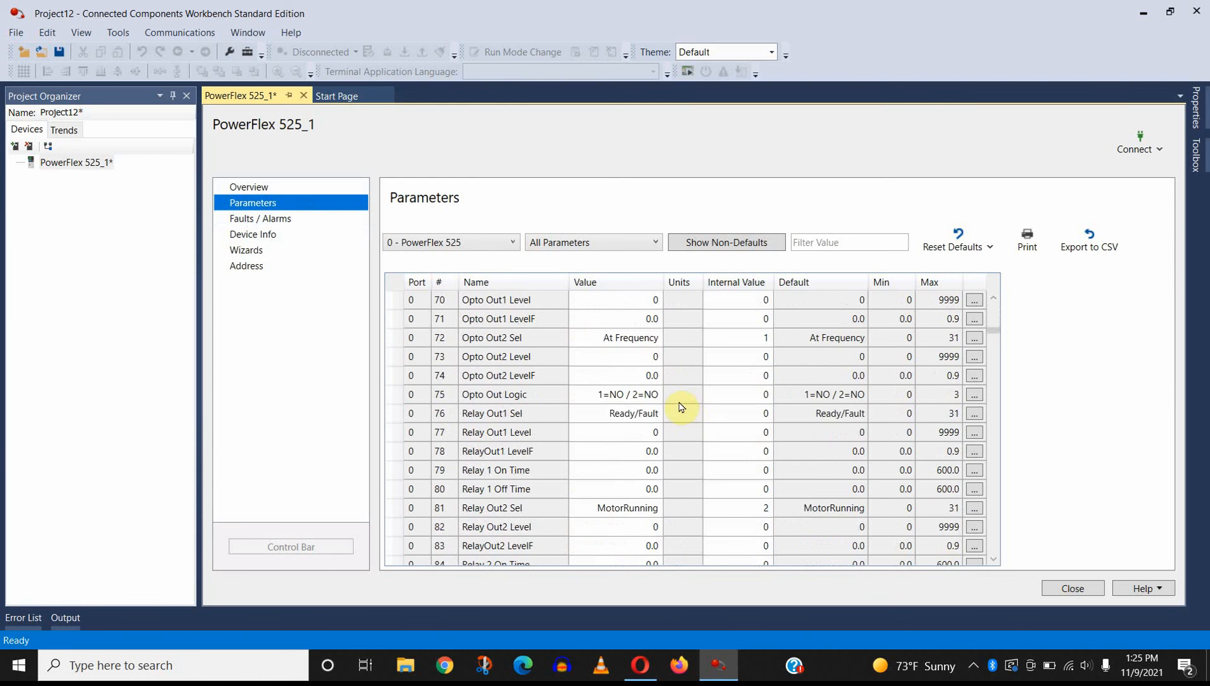
pyautogui.scroll(-9, 693, 414)
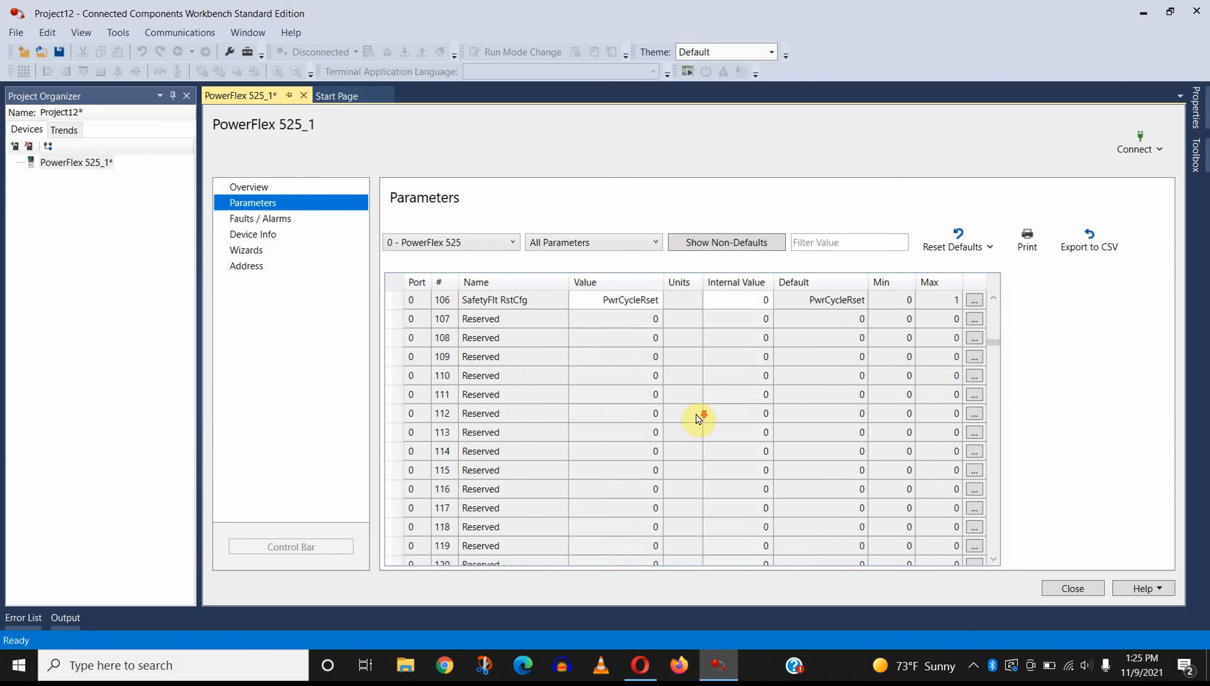
pyautogui.scroll(-6, 696, 417)
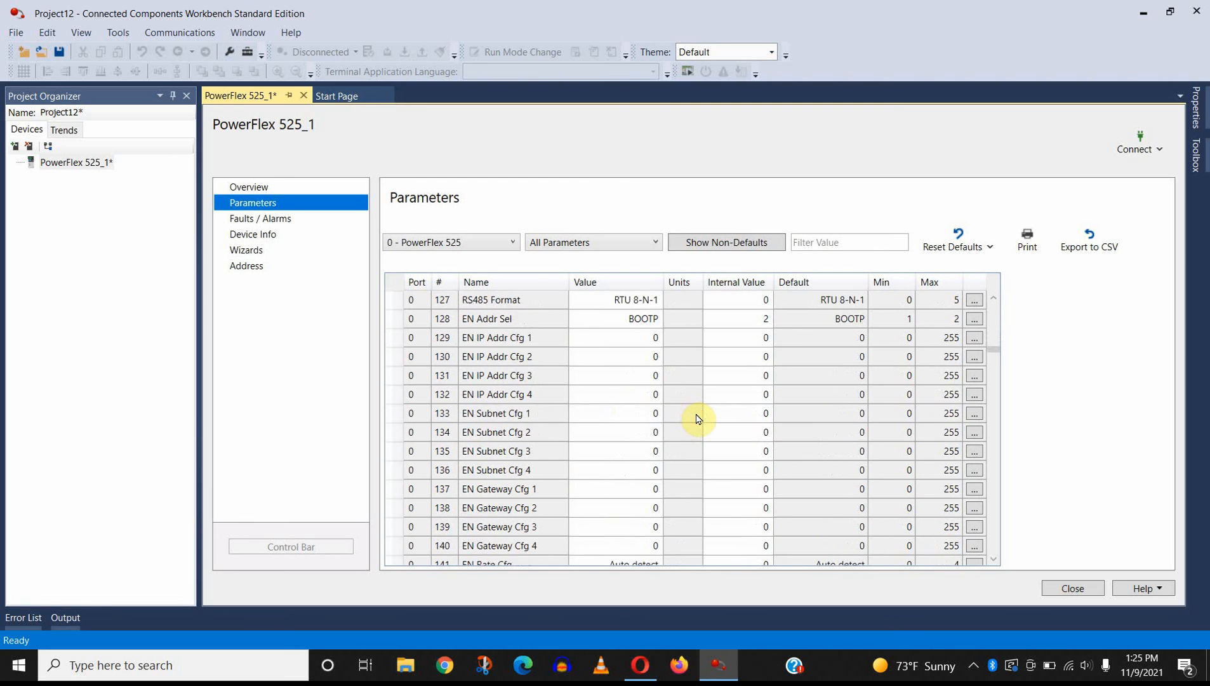
pyautogui.scroll(7, 698, 418)
pyautogui.scroll(-3, 698, 418)
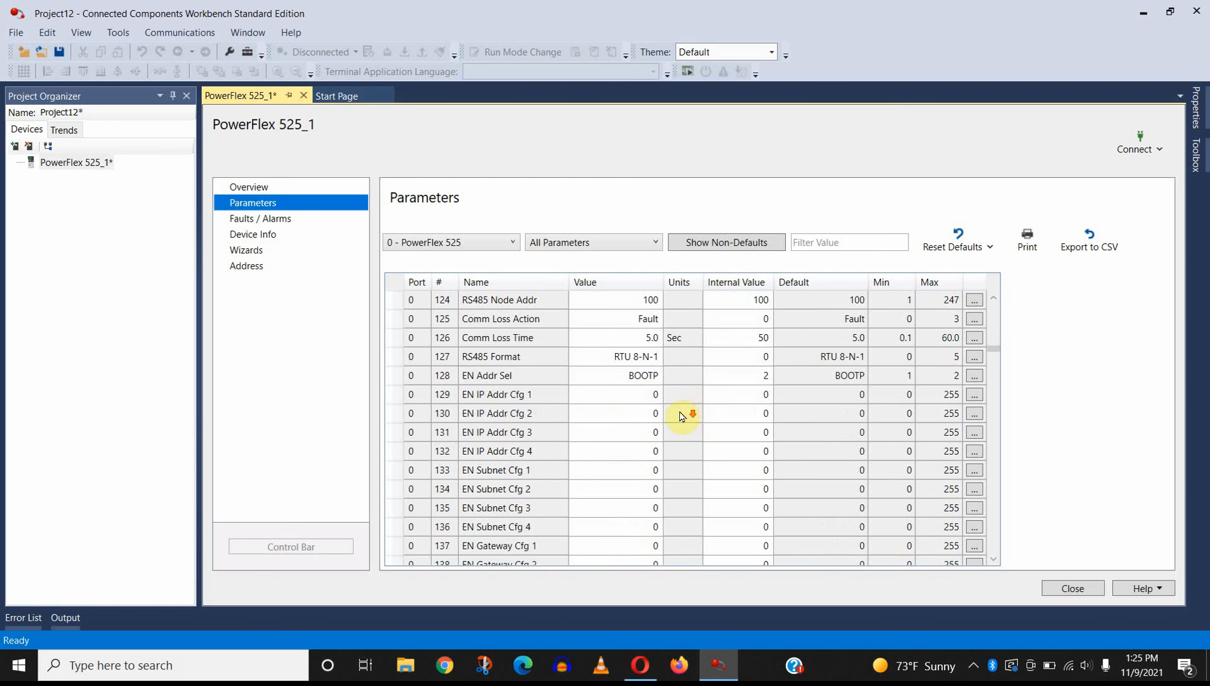
pyautogui.click(647, 376)
pyautogui.click(635, 392)
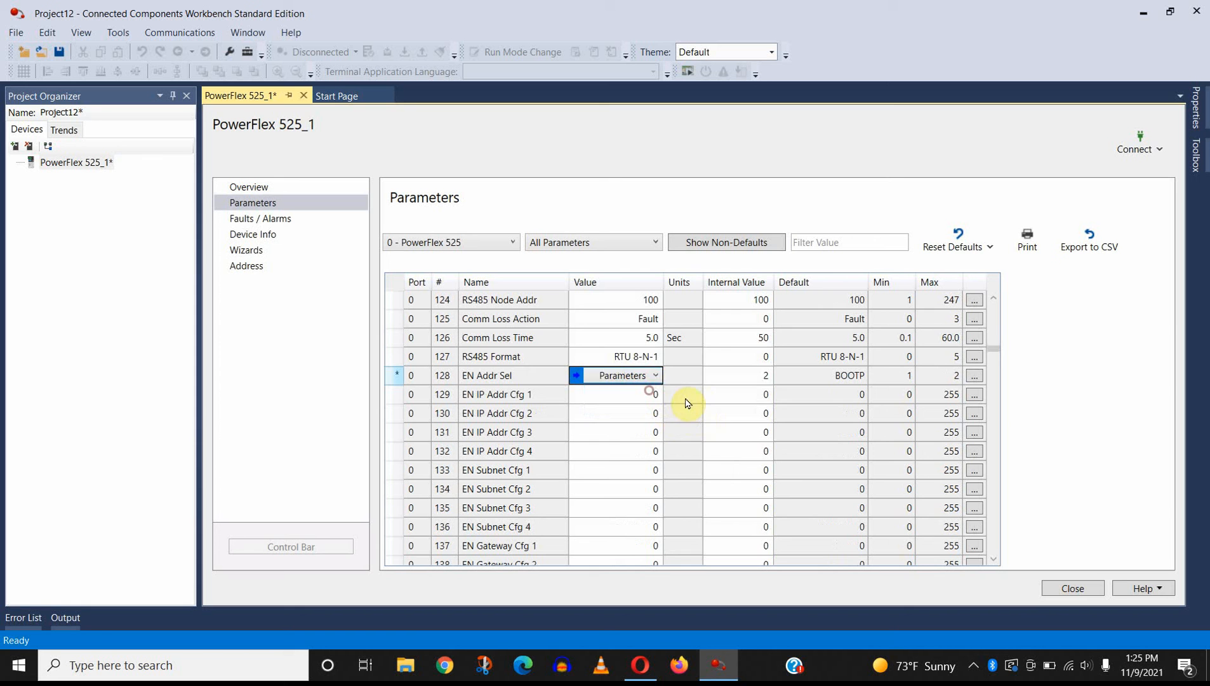
# Step: Set EN IP Addr Cfg 1 through 4 to 192, 168, 5 and 2, and close the drive's page
pyautogui.click(615, 394)
pyautogui.write('192')
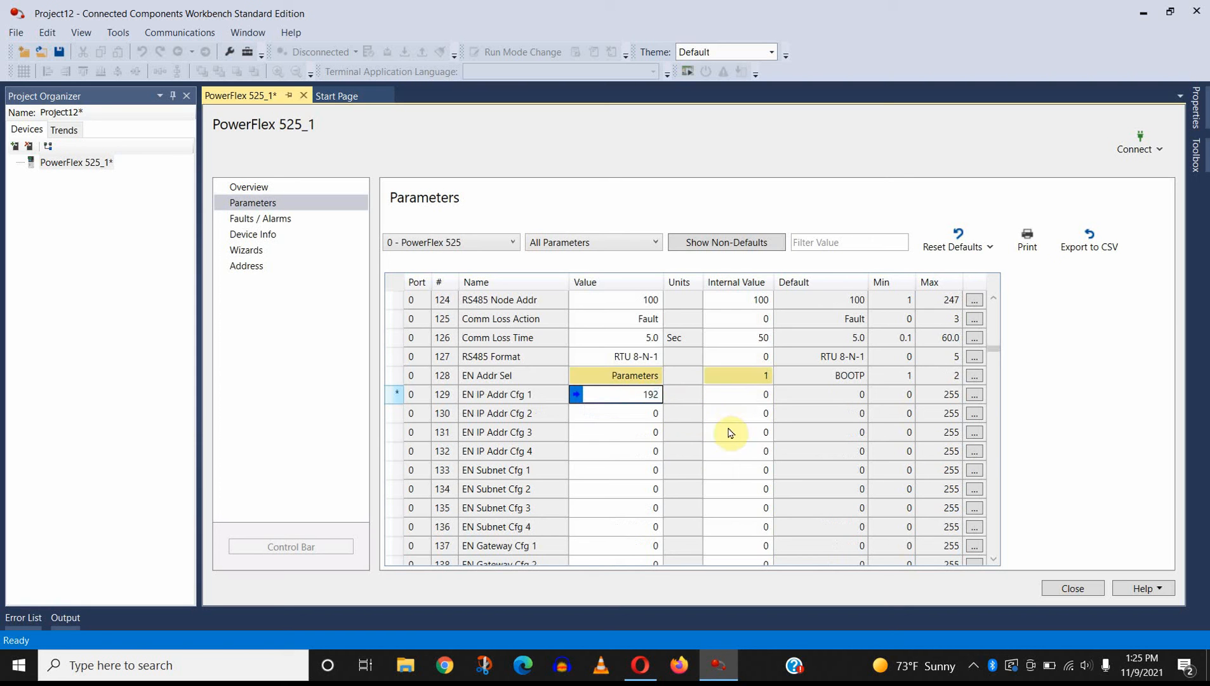
pyautogui.click(637, 414)
pyautogui.write('168')
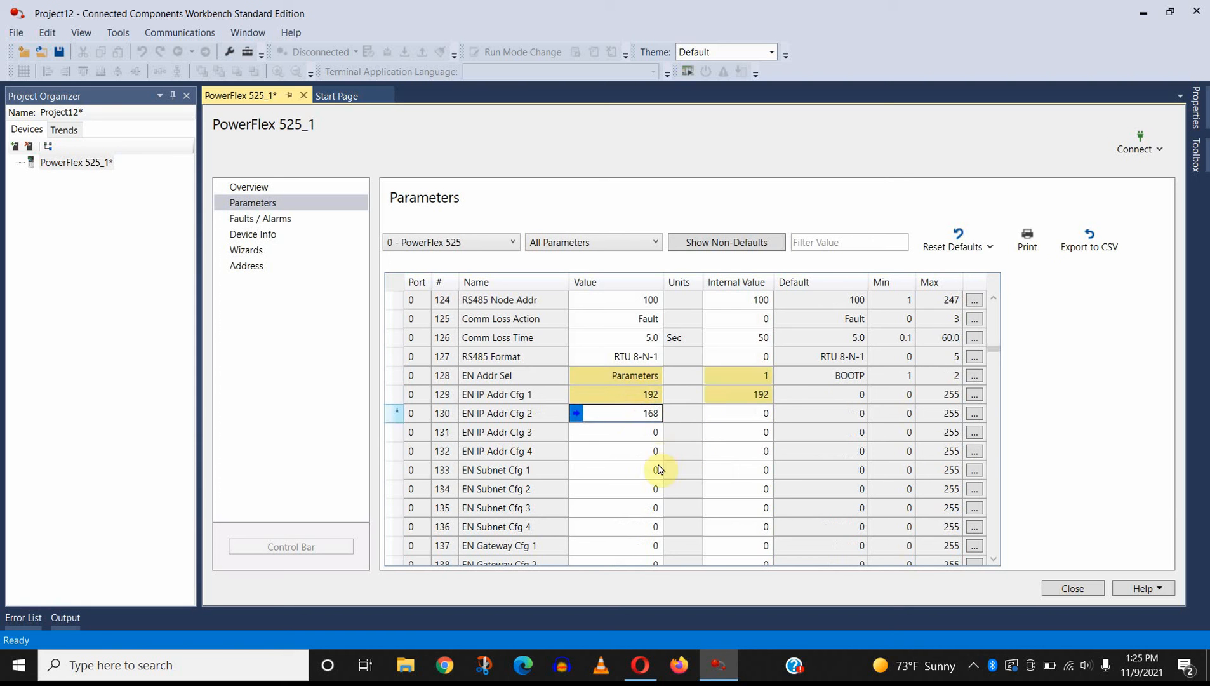
pyautogui.click(646, 432)
pyautogui.write('5')
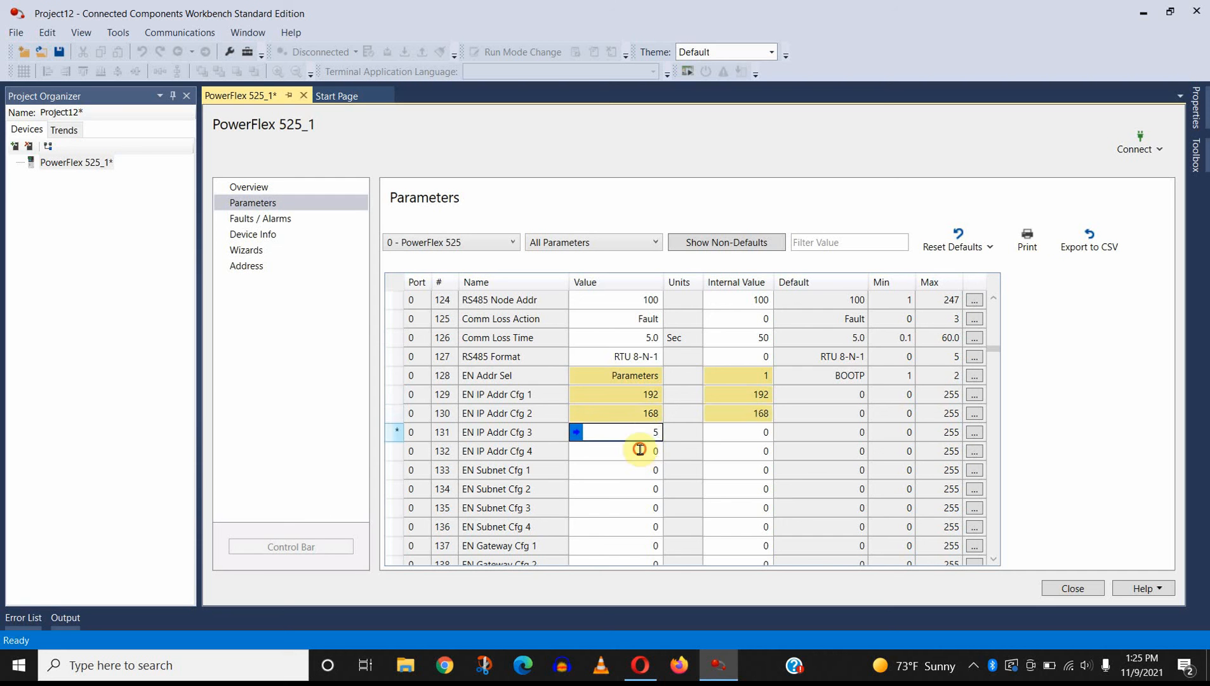
pyautogui.click(641, 451)
pyautogui.write('1')
pyautogui.click(689, 462)
pyautogui.click(651, 452)
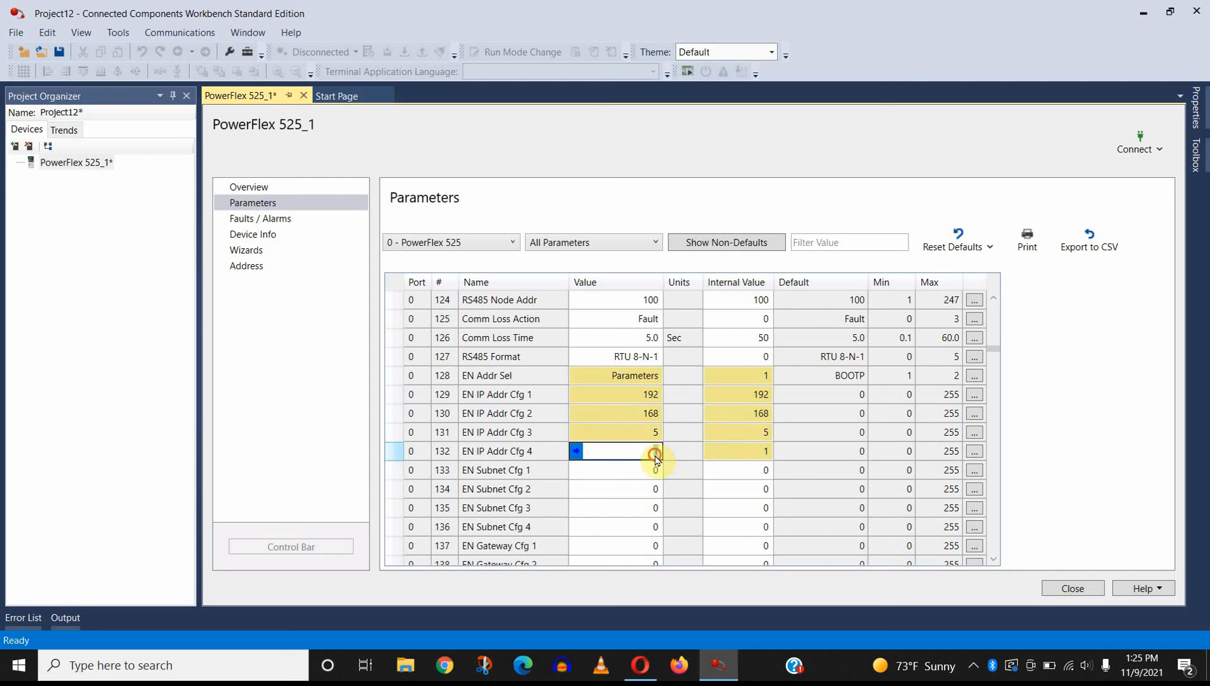
pyautogui.write('2')
pyautogui.click(668, 484)
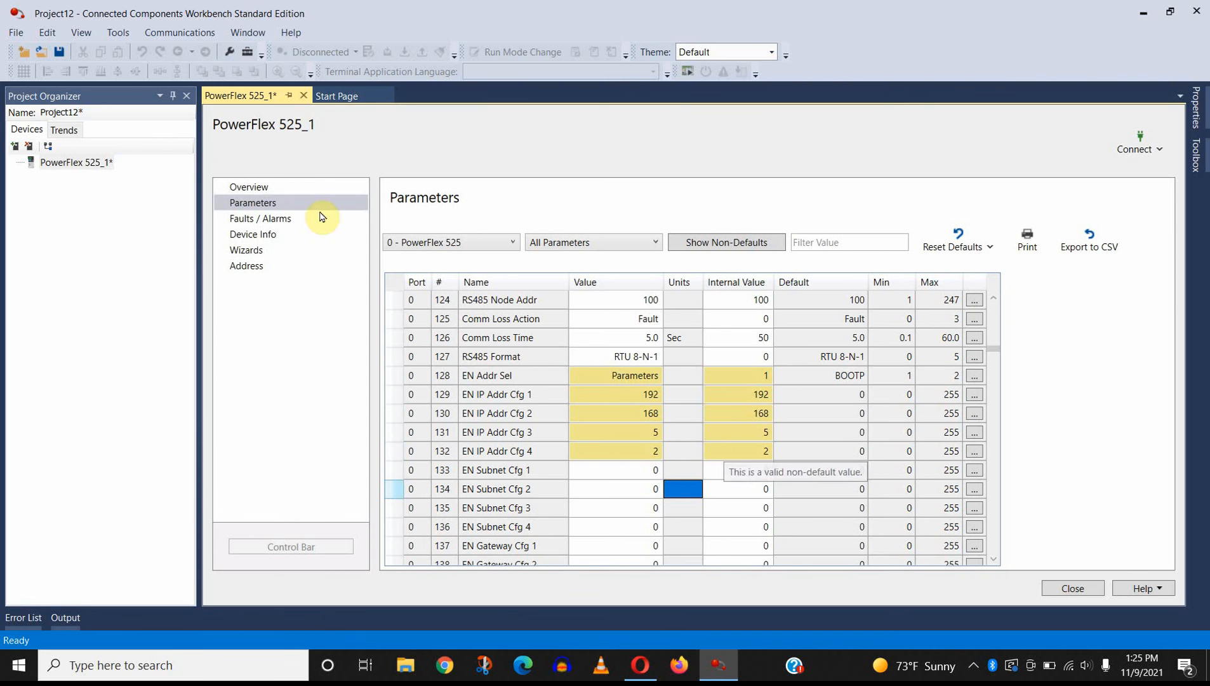
pyautogui.click(304, 96)
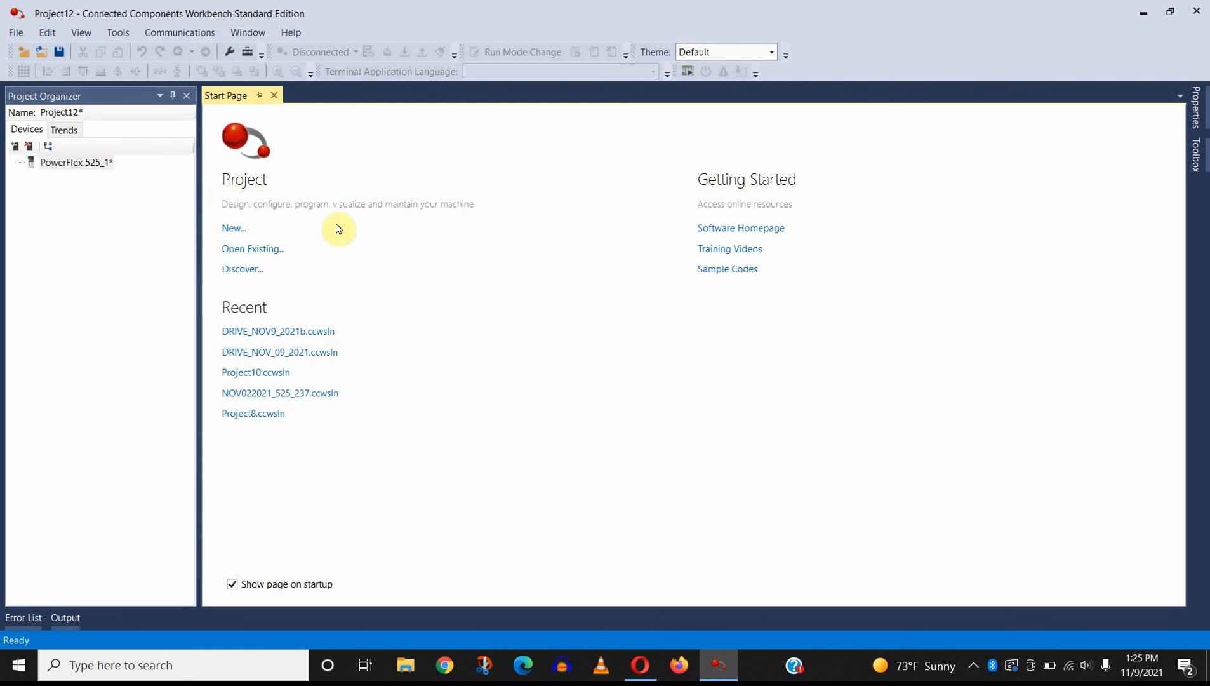
pyautogui.click(15, 33)
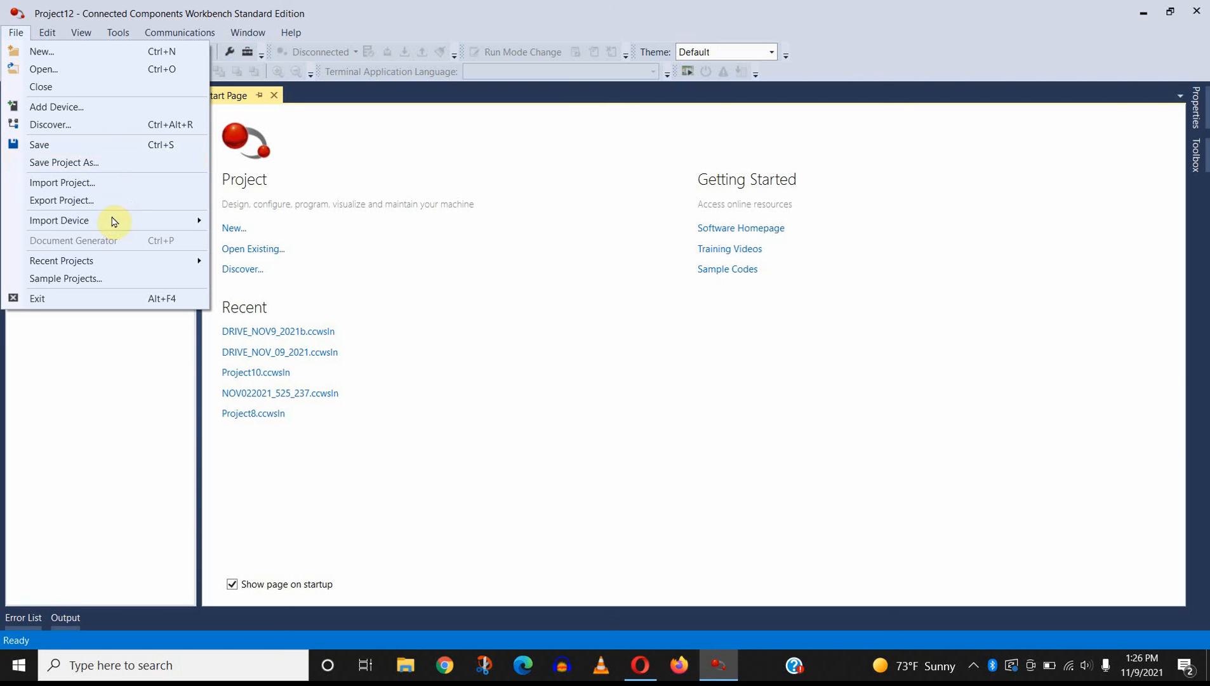
pyautogui.click(48, 356)
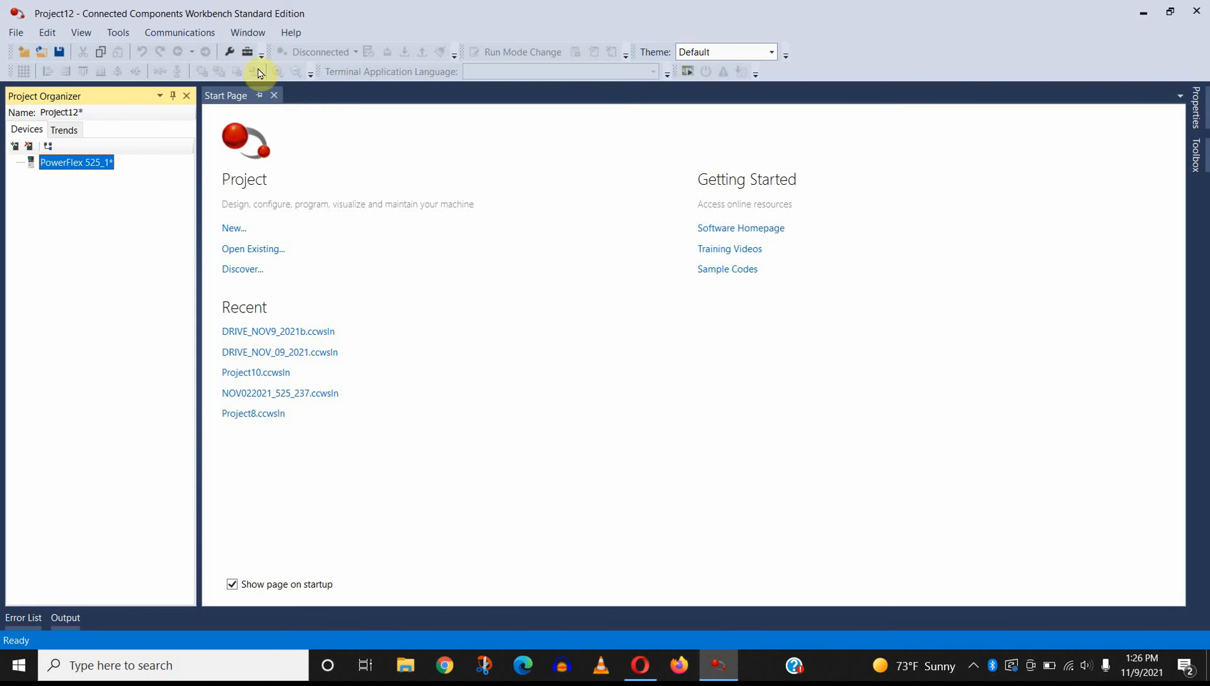
pyautogui.click(164, 35)
pyautogui.moveTo(89, 34)
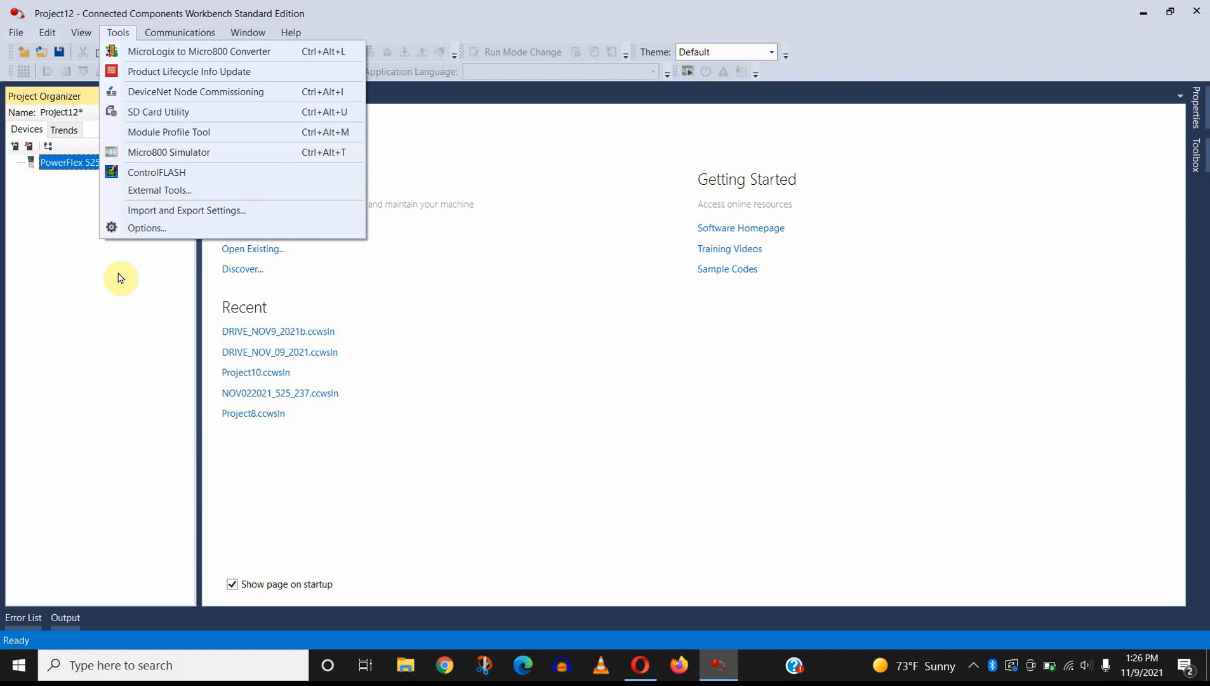
pyautogui.click(95, 310)
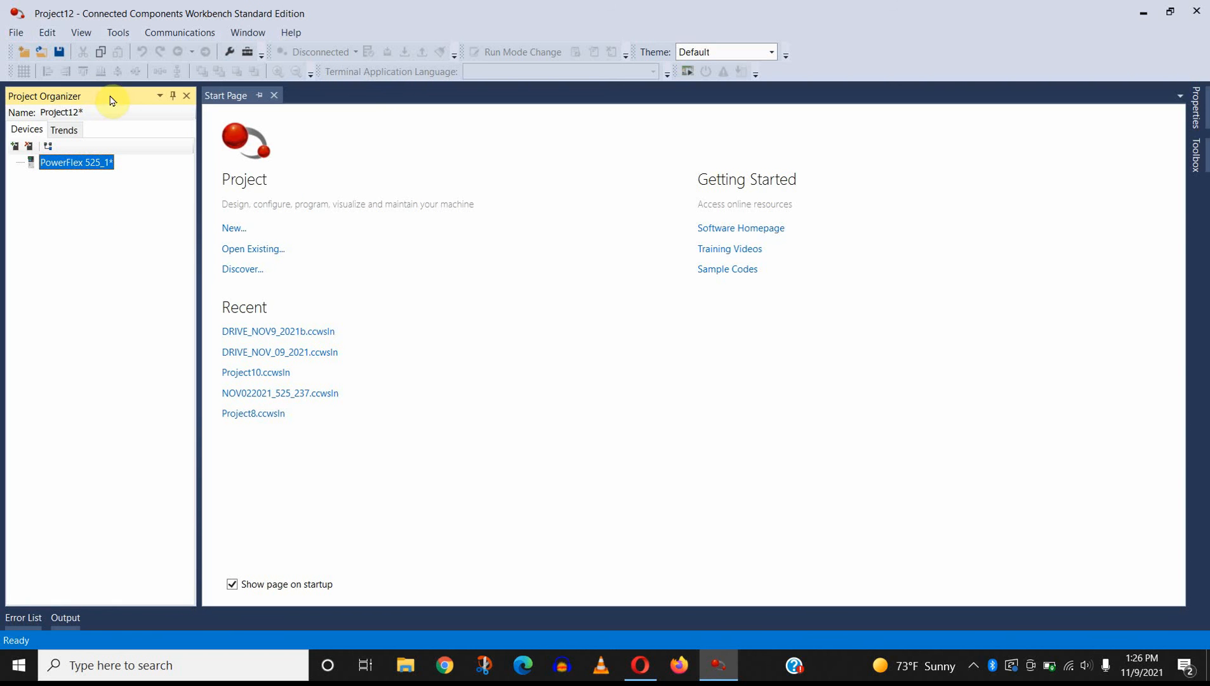